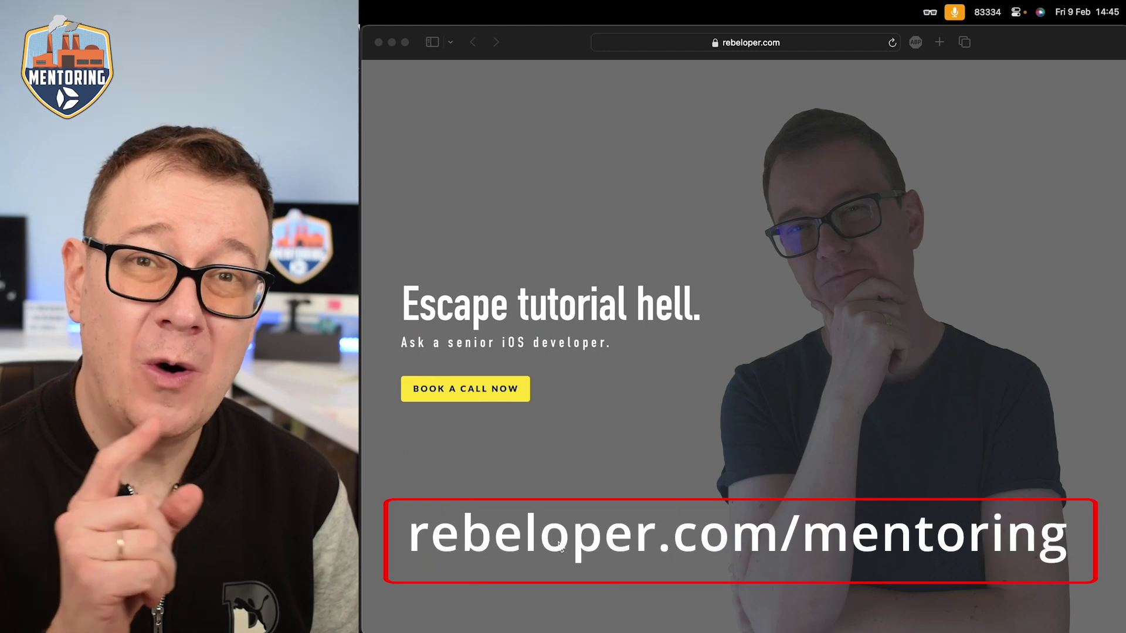
# - Reveal the full rebeloper.com mentoring URL in Safari's address bar, then stop editing it
pyautogui.click(809, 47)
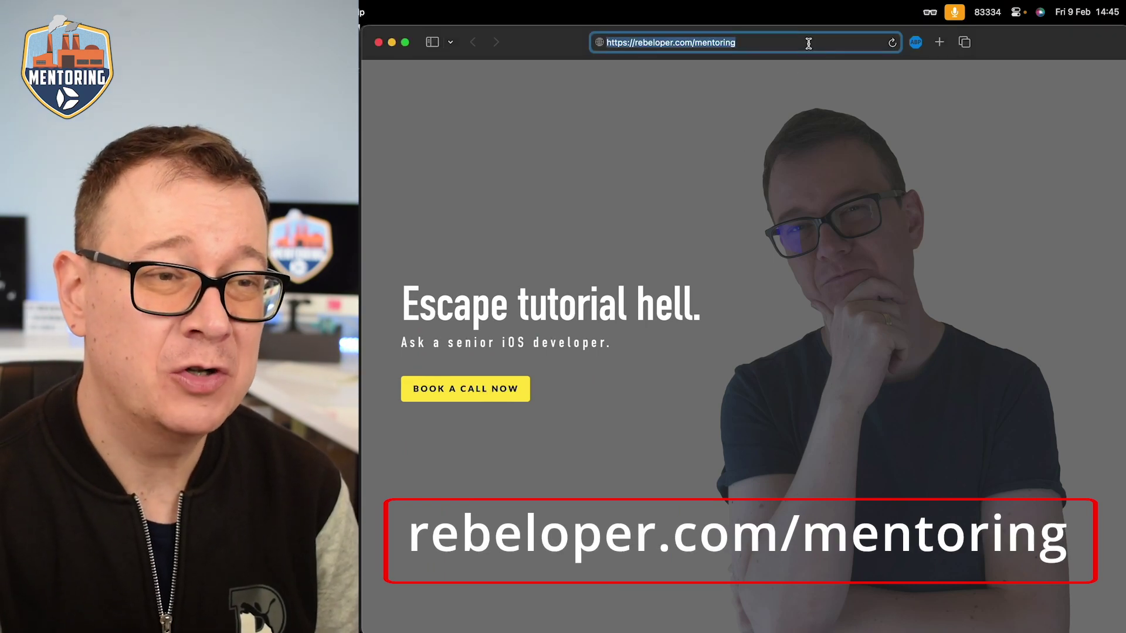
pyautogui.press('Return')
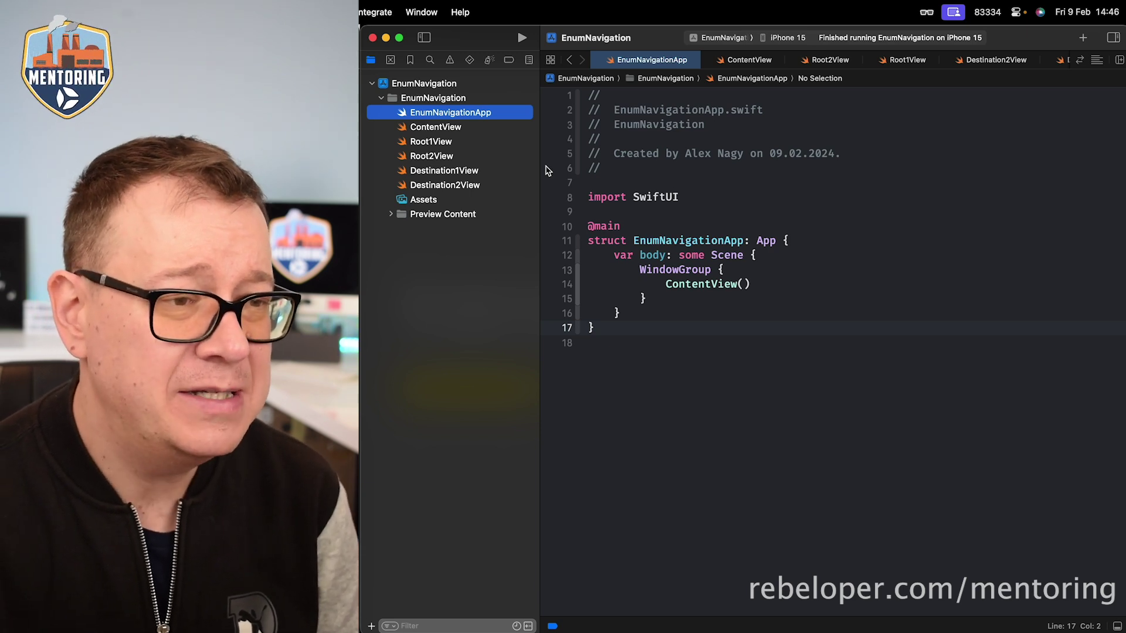
# - Browse ContentView, Root1View, Root2View, Destination1View and Destination2View in turn
pyautogui.click(466, 130)
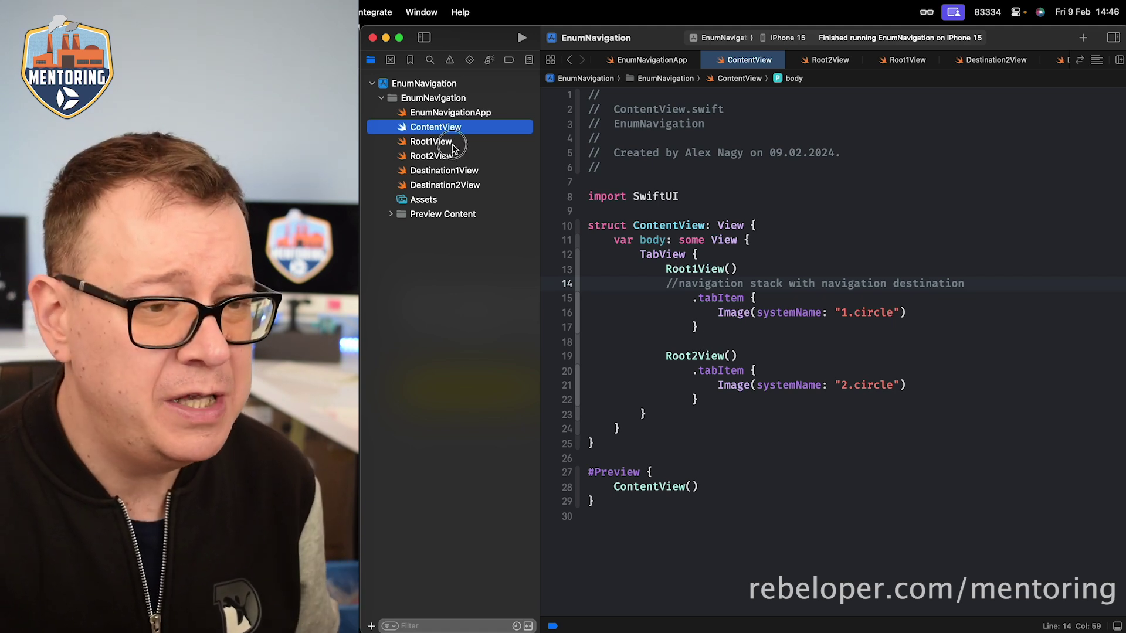
pyautogui.click(453, 146)
pyautogui.click(458, 159)
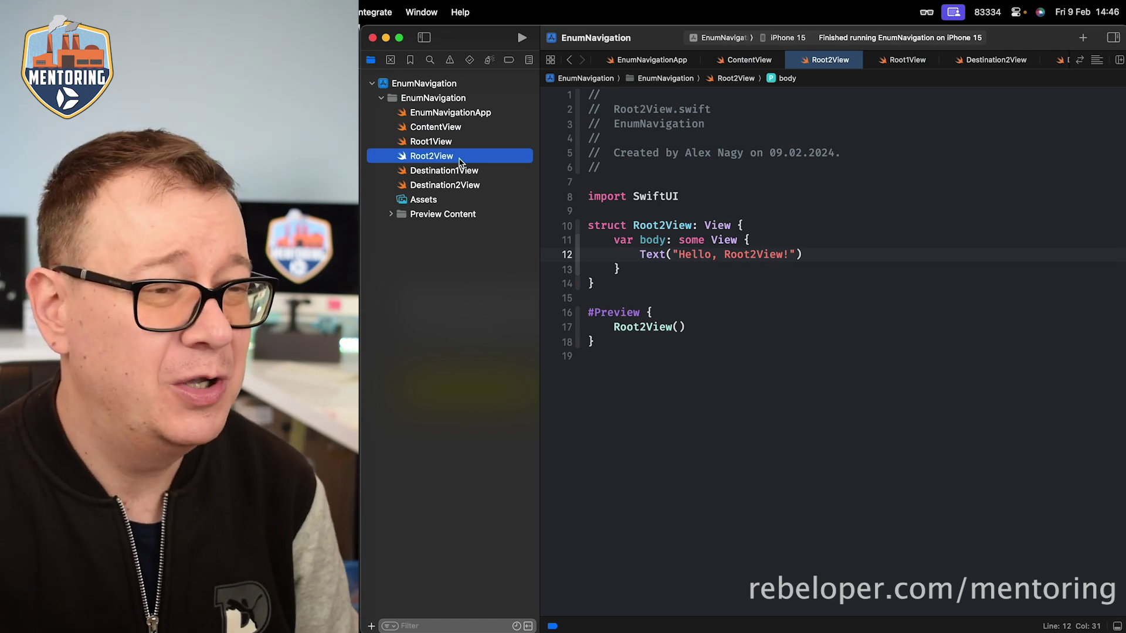
pyautogui.click(484, 171)
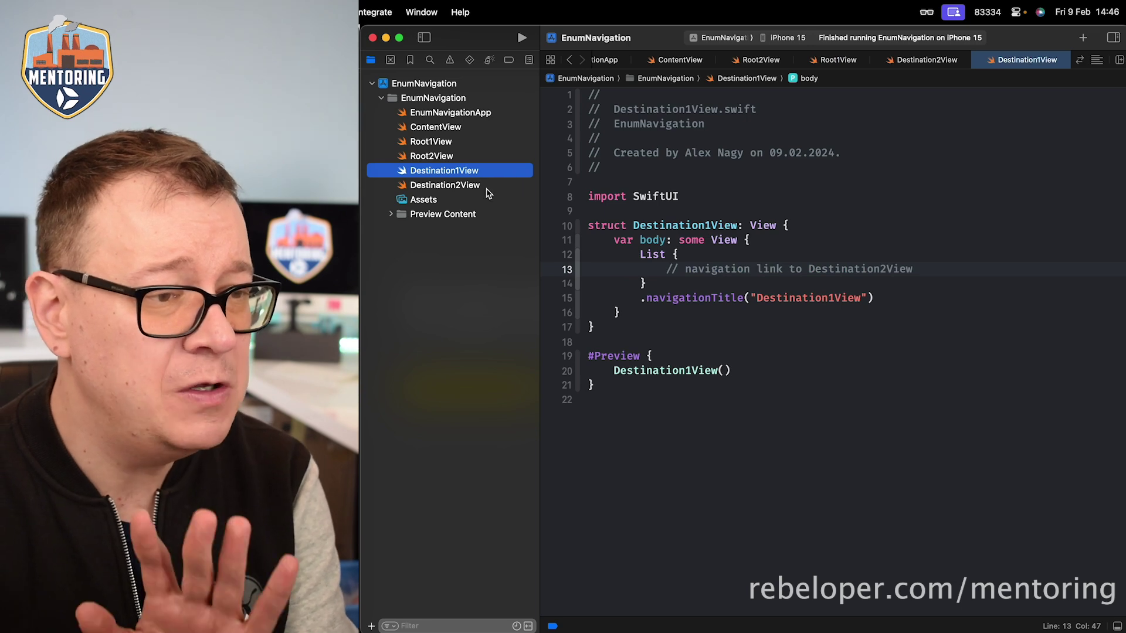
pyautogui.click(487, 186)
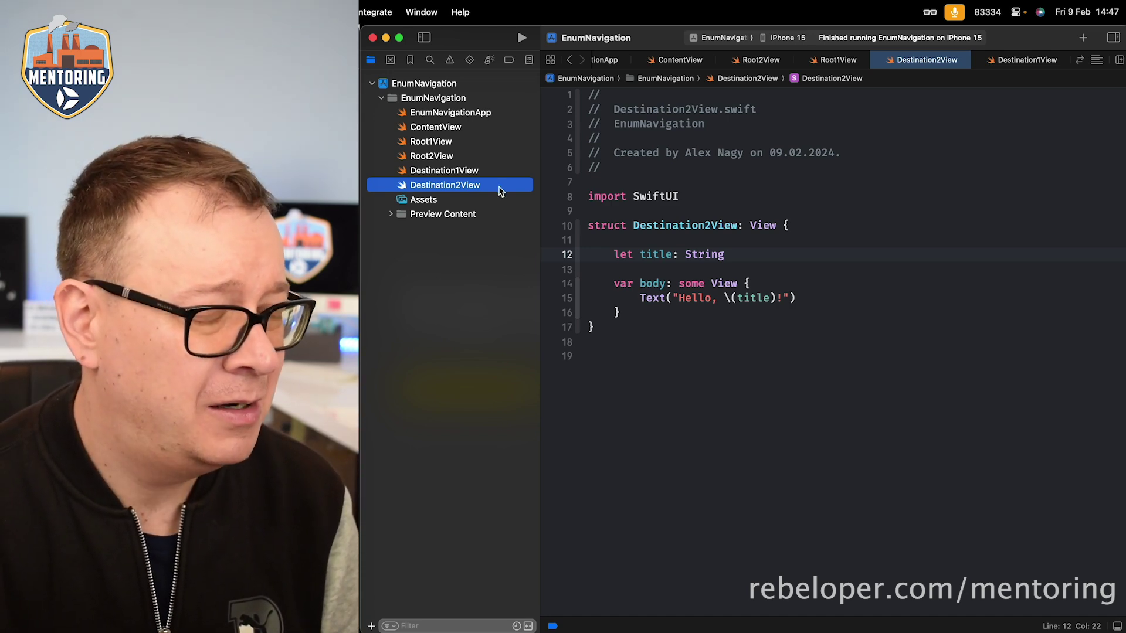
# - Create a Swift File named Roort1NavigationLinkValues from the New File template
pyautogui.rightClick(500, 190)
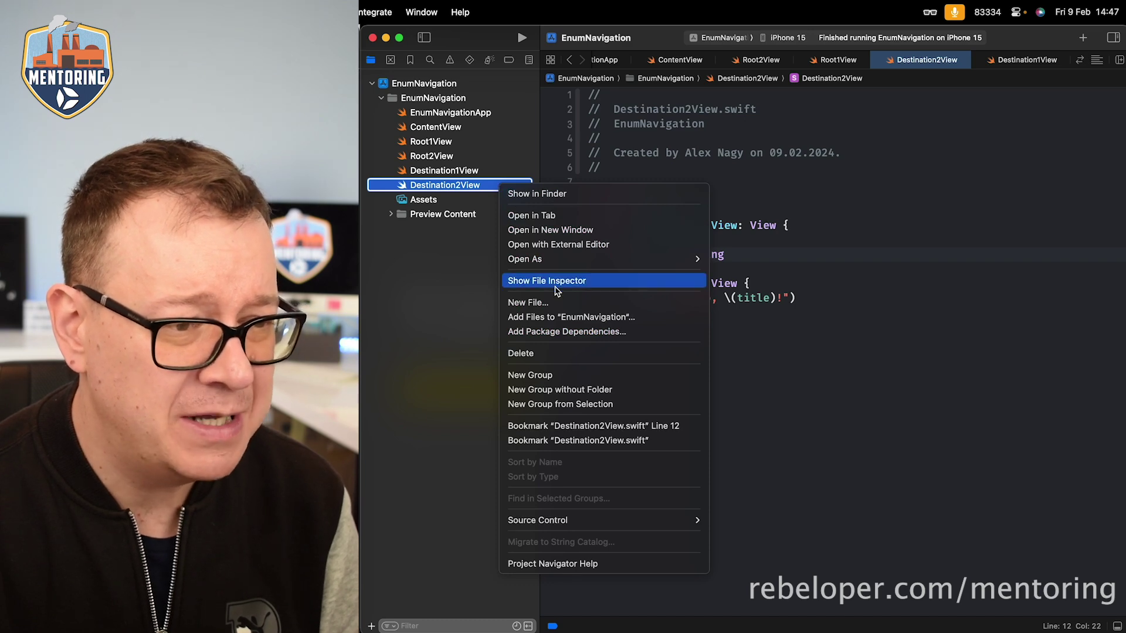
pyautogui.click(562, 302)
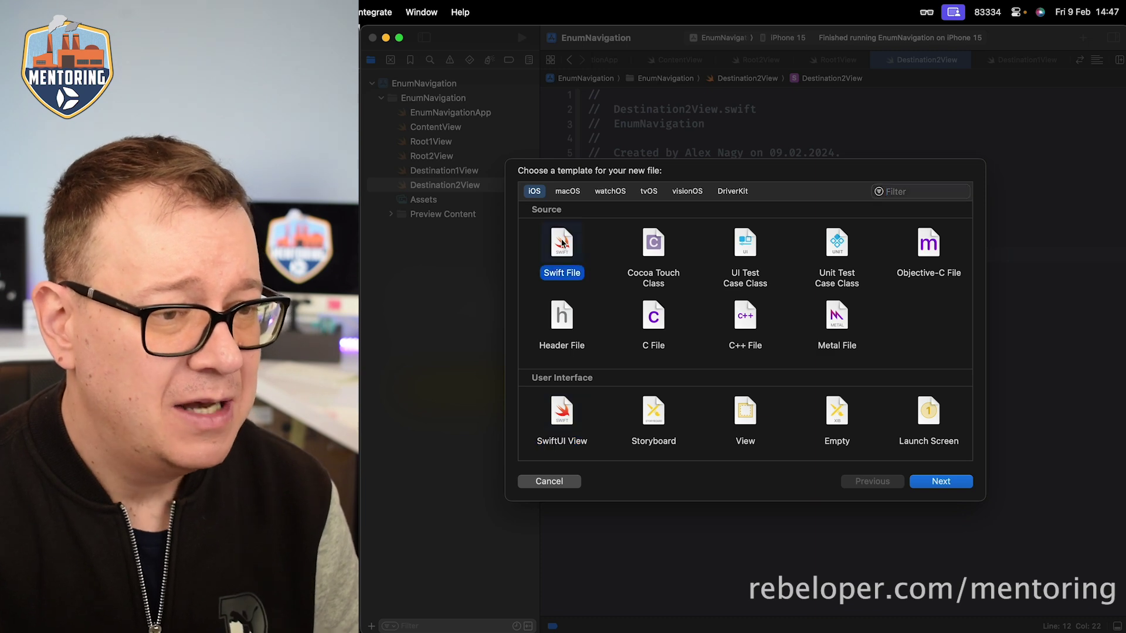
pyautogui.click(947, 489)
pyautogui.write('Roort1NavigationLinkValues')
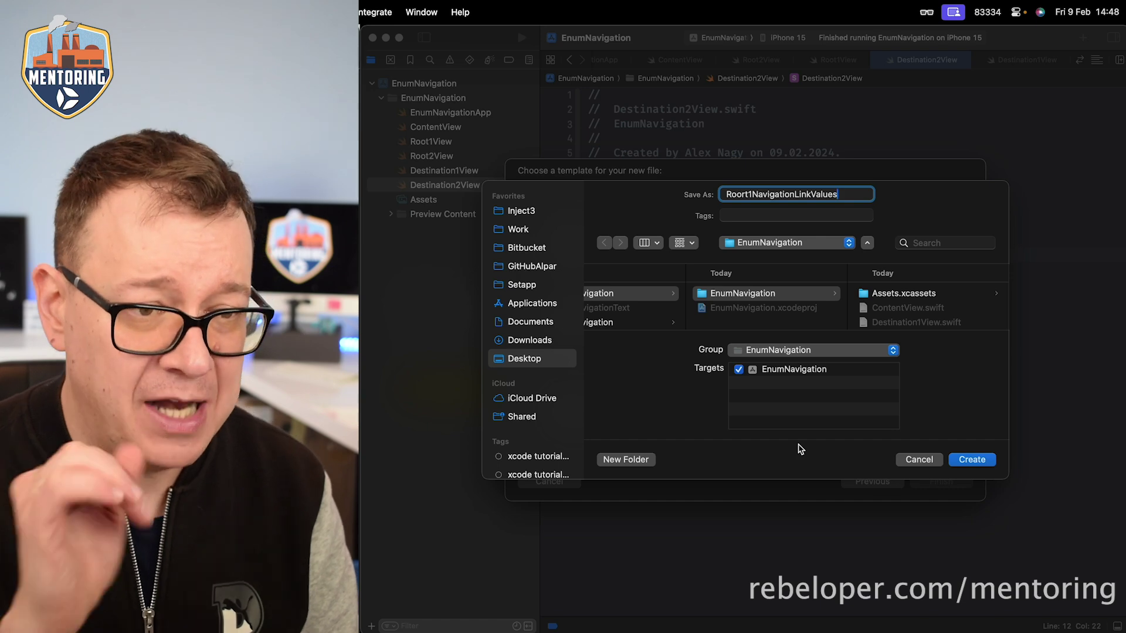
pyautogui.press('Return')
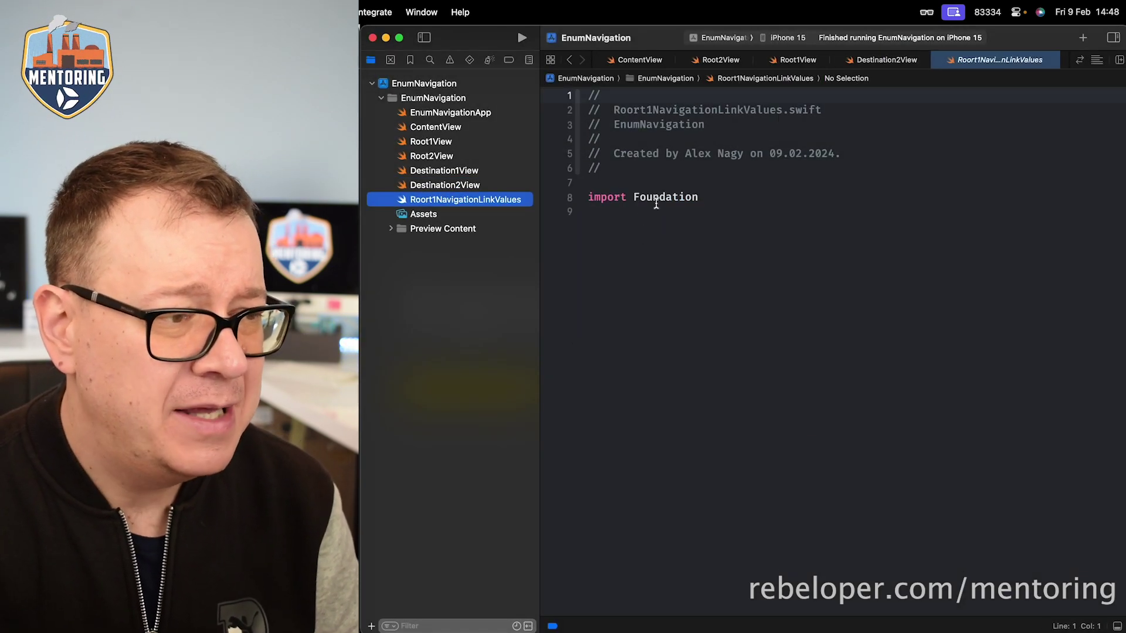
# - Import SwiftUI and declare enum Roort1NavigationLinkValues: Hashable, View with destination1 and destination2 cases
pyautogui.doubleClick(670, 198)
pyautogui.write('import Swi')
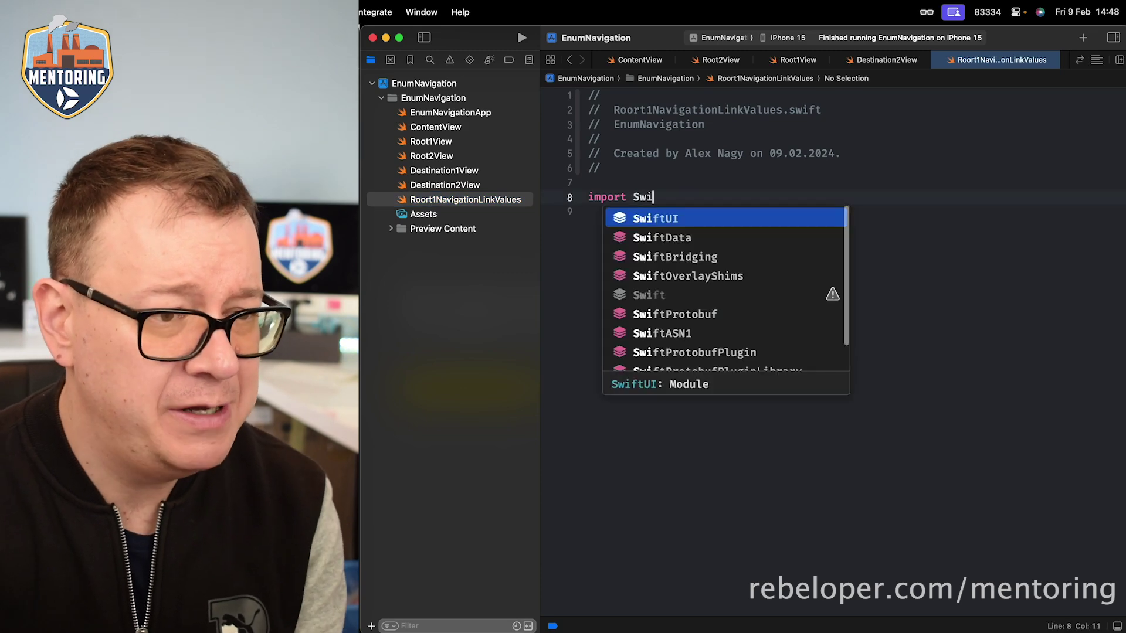
pyautogui.press('Return')
pyautogui.press('Return')
pyautogui.press('Return')
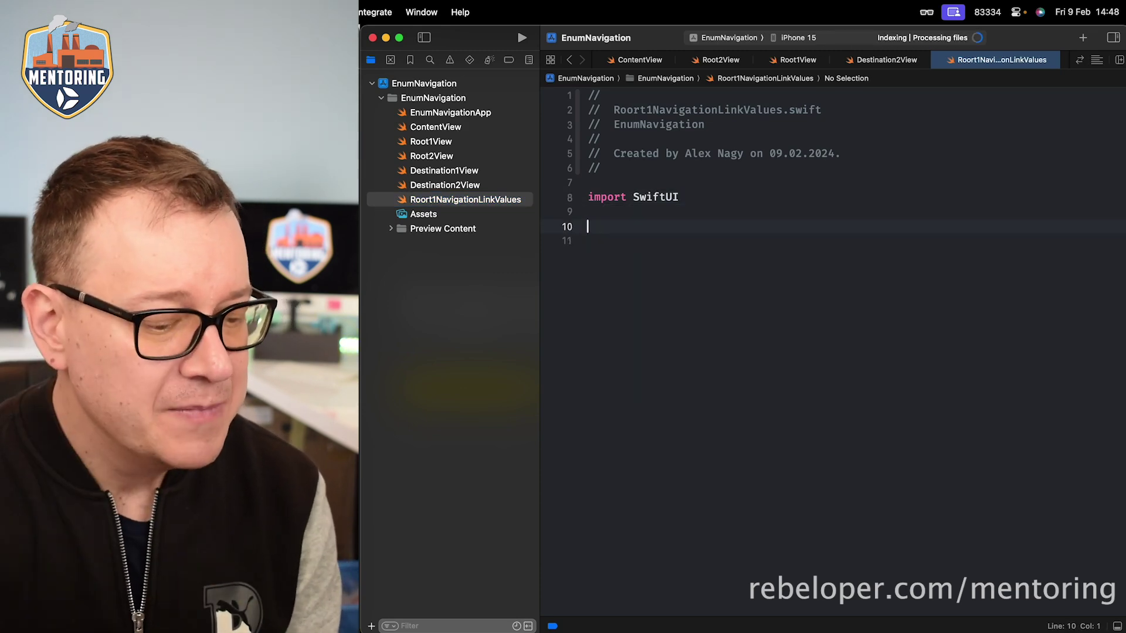
pyautogui.write('enum ')
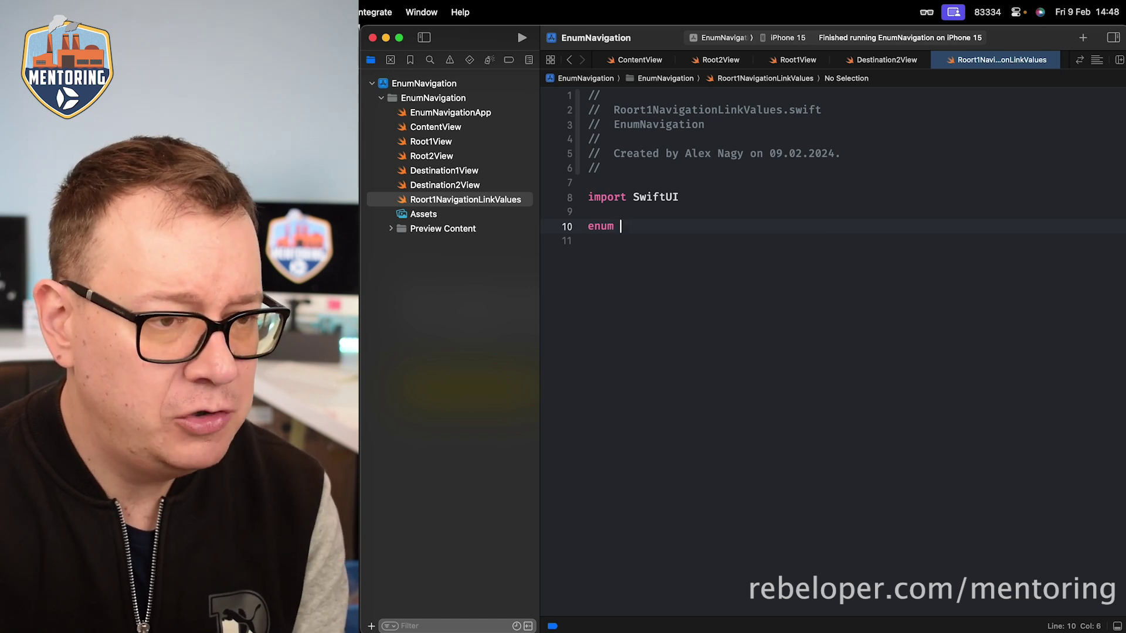
pyautogui.write('Ro')
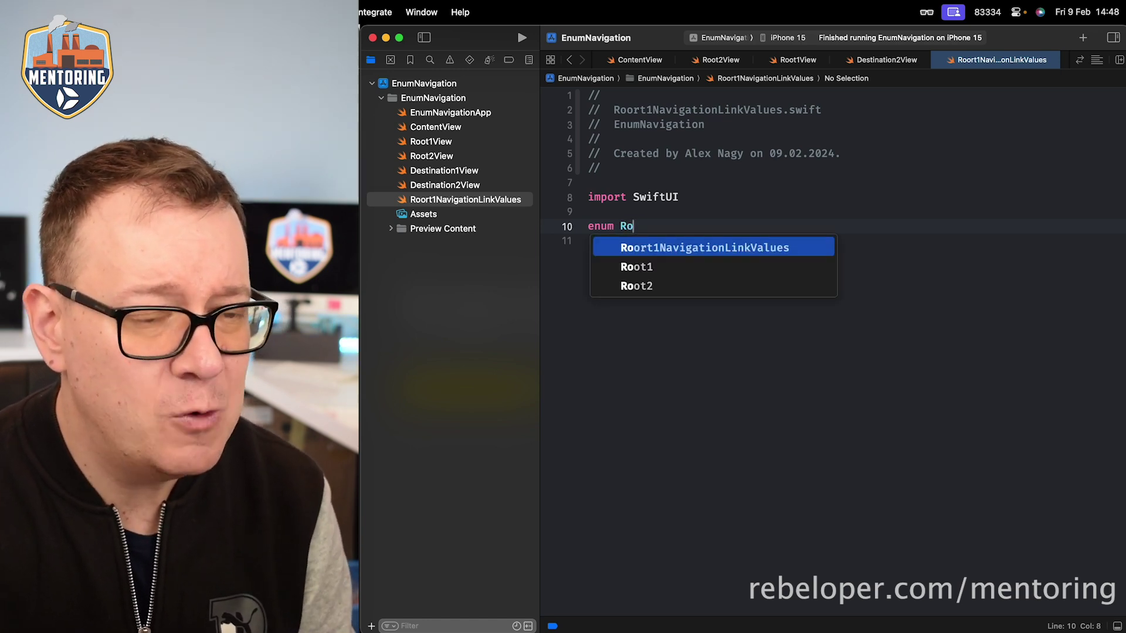
pyautogui.press('Return')
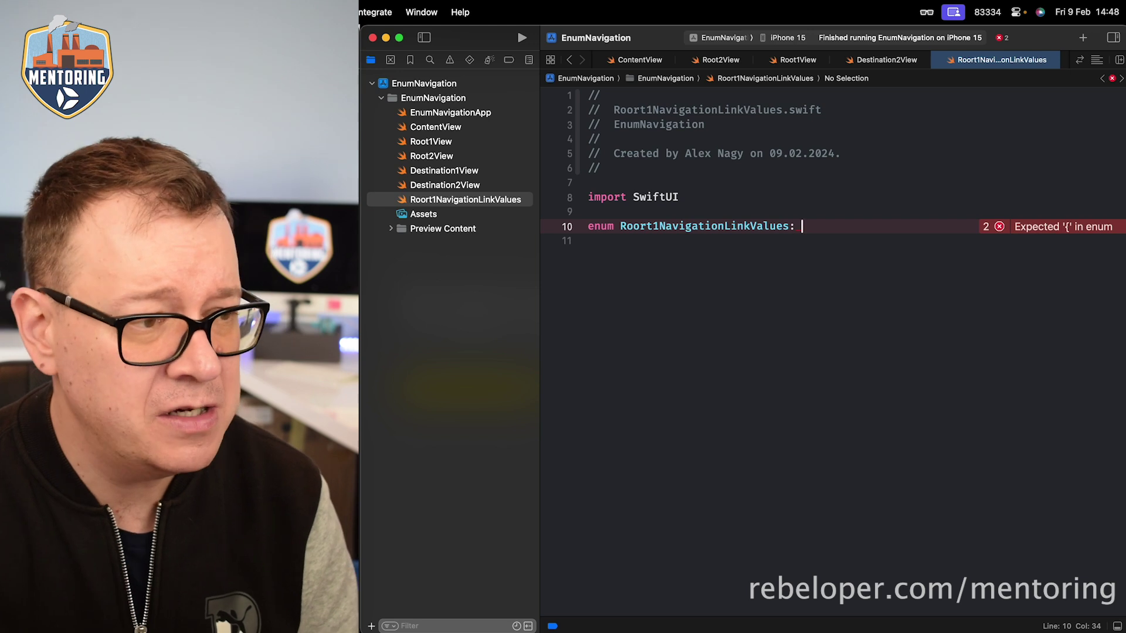
pyautogui.write('Hash')
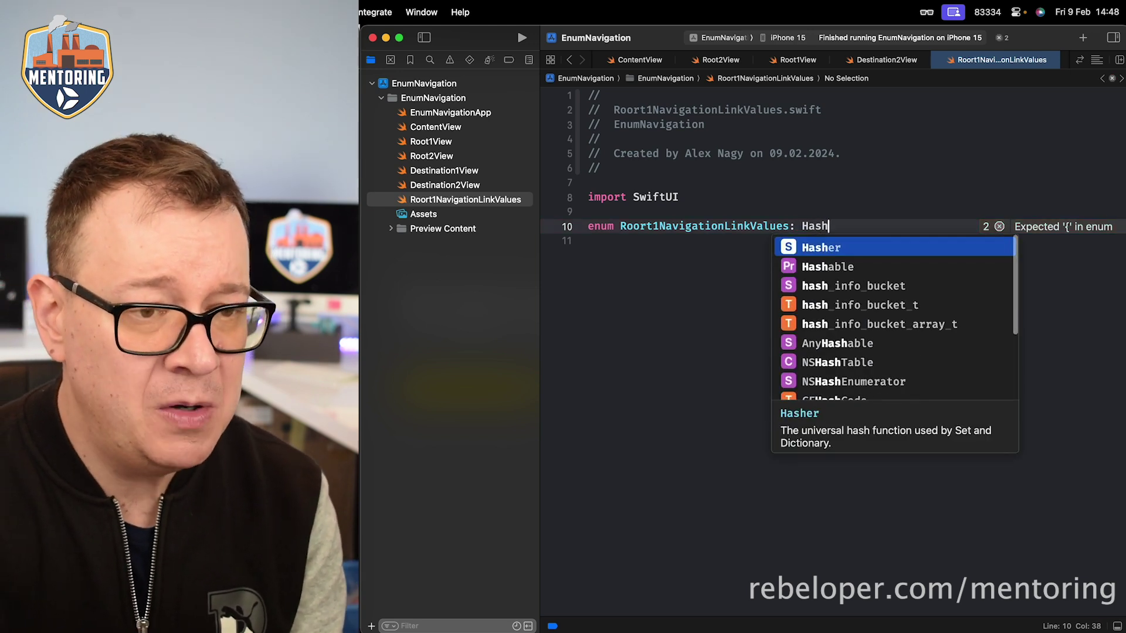
pyautogui.press('Down')
pyautogui.press('Return')
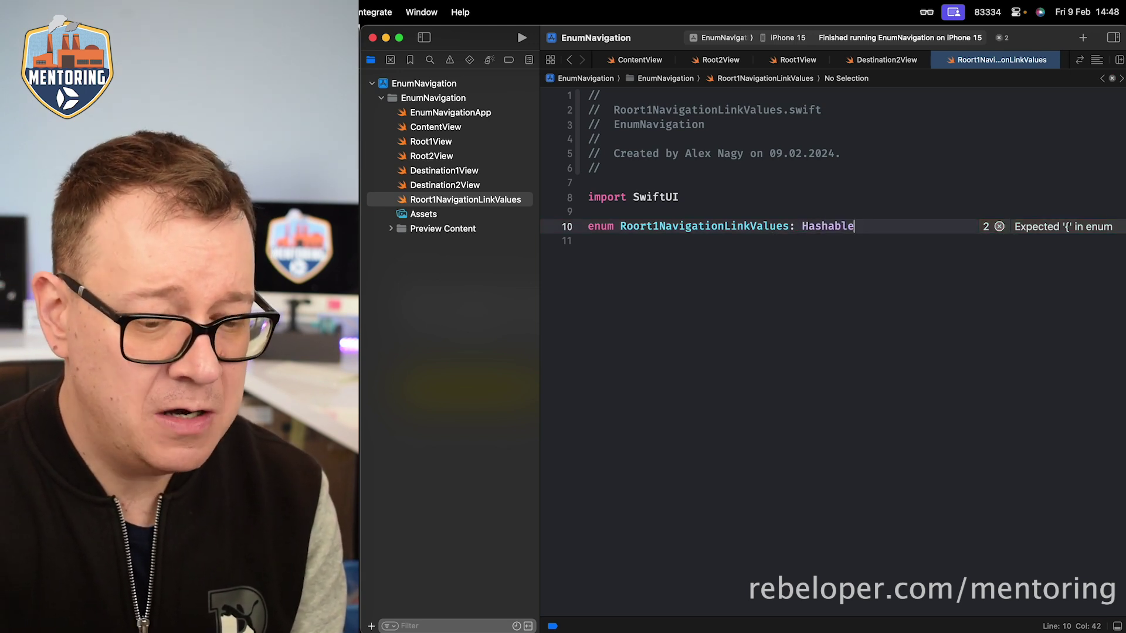
pyautogui.write(',')
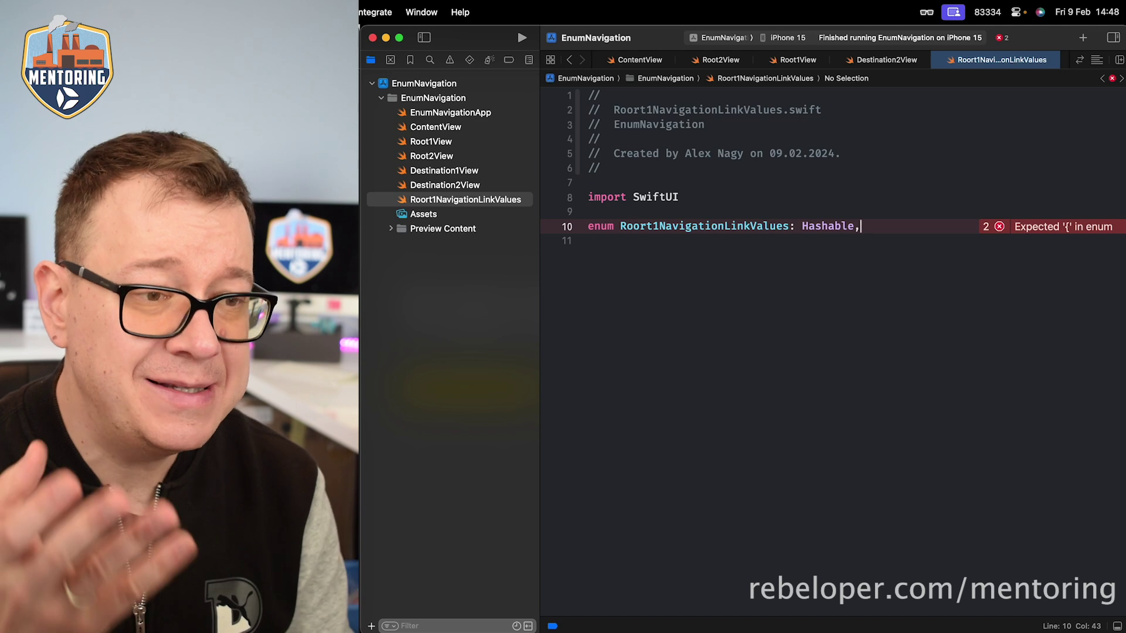
pyautogui.write(' Vie')
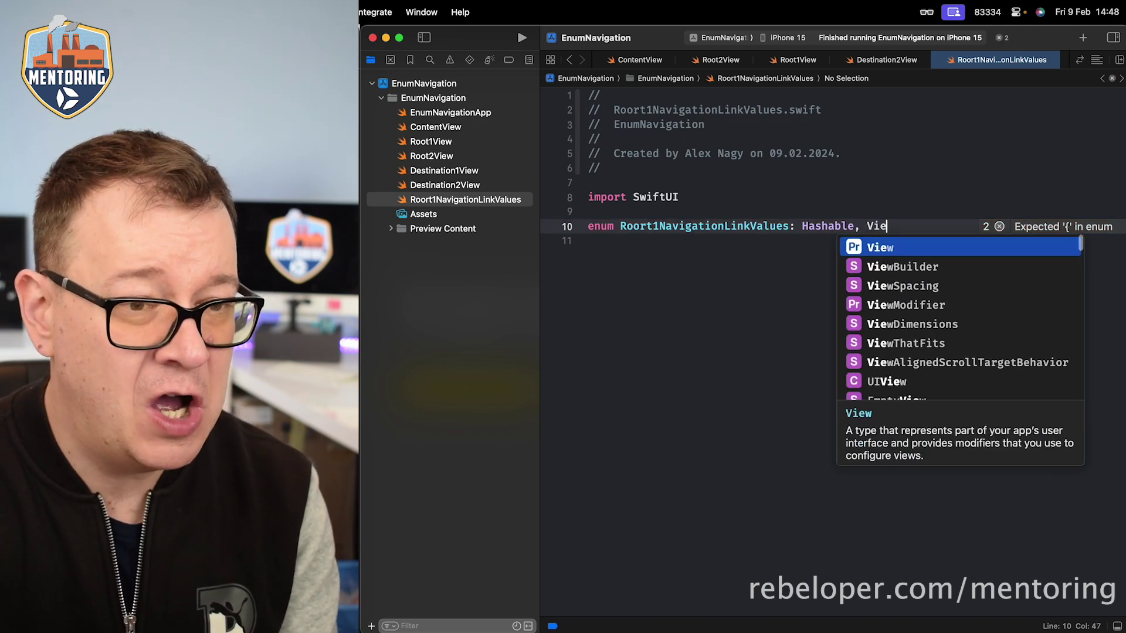
pyautogui.write('w {')
pyautogui.press('Return')
pyautogui.write('case d')
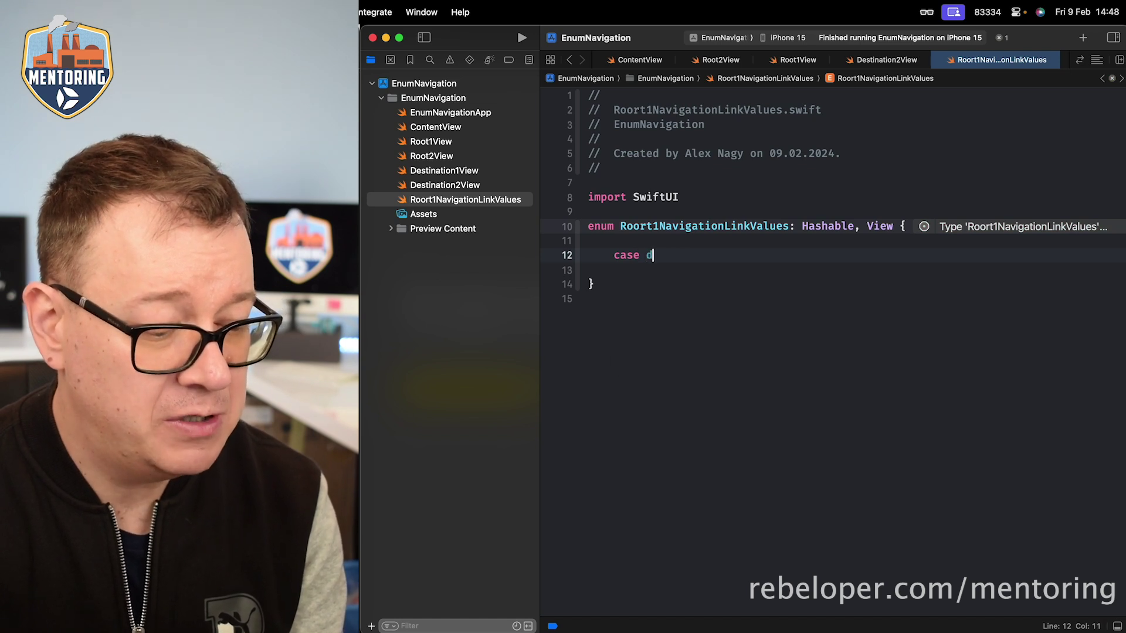
pyautogui.write('est')
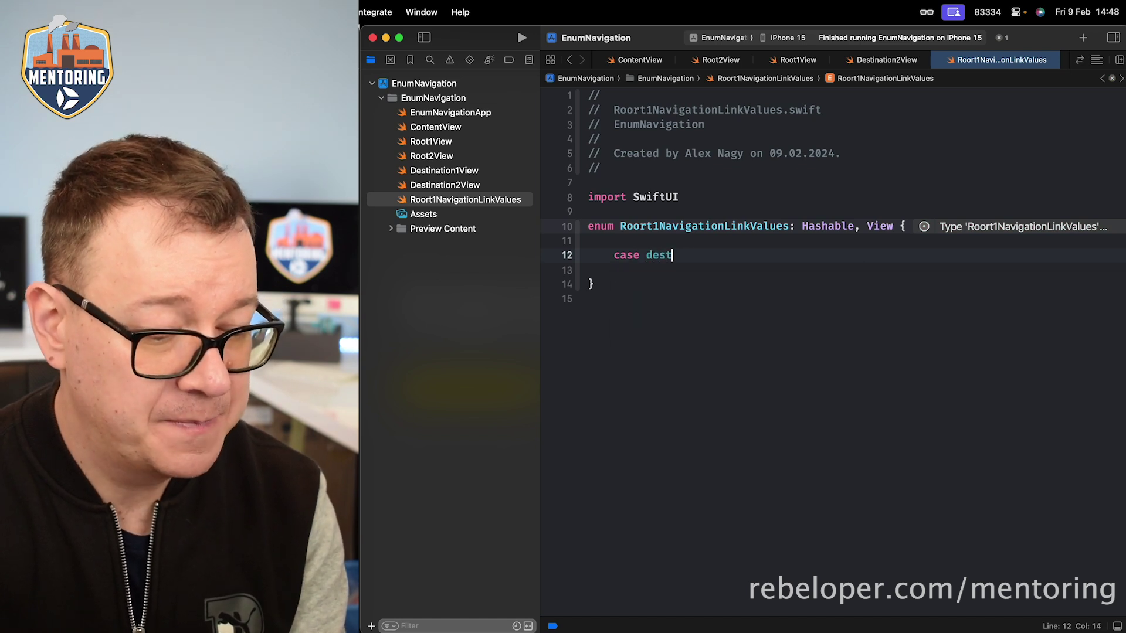
pyautogui.write('ination1')
pyautogui.press('Return')
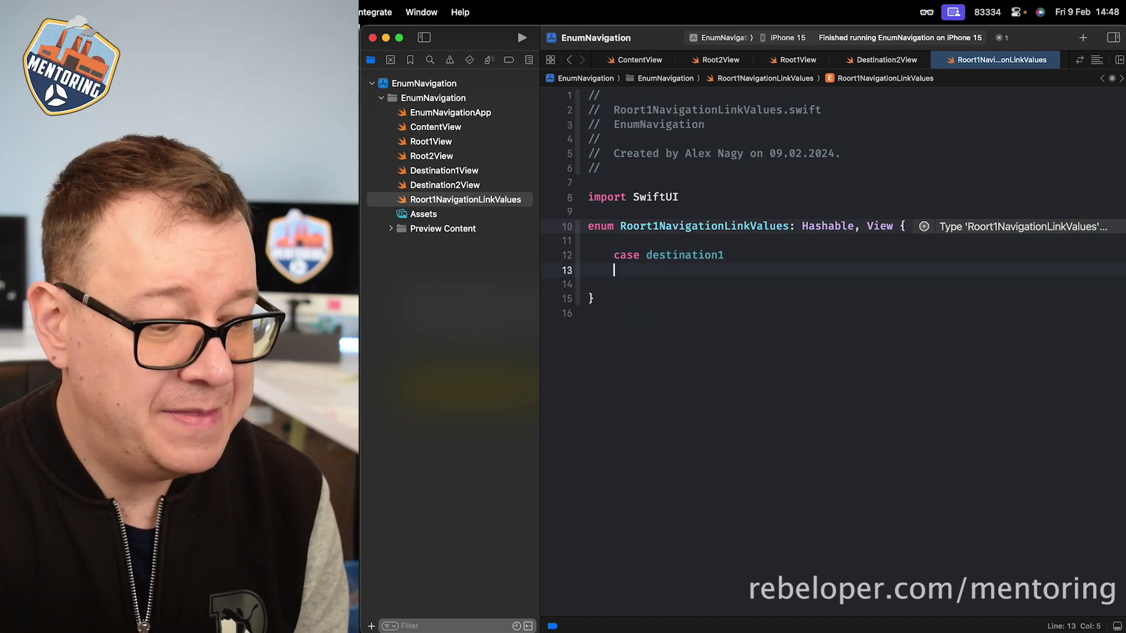
pyautogui.write('cxase desx')
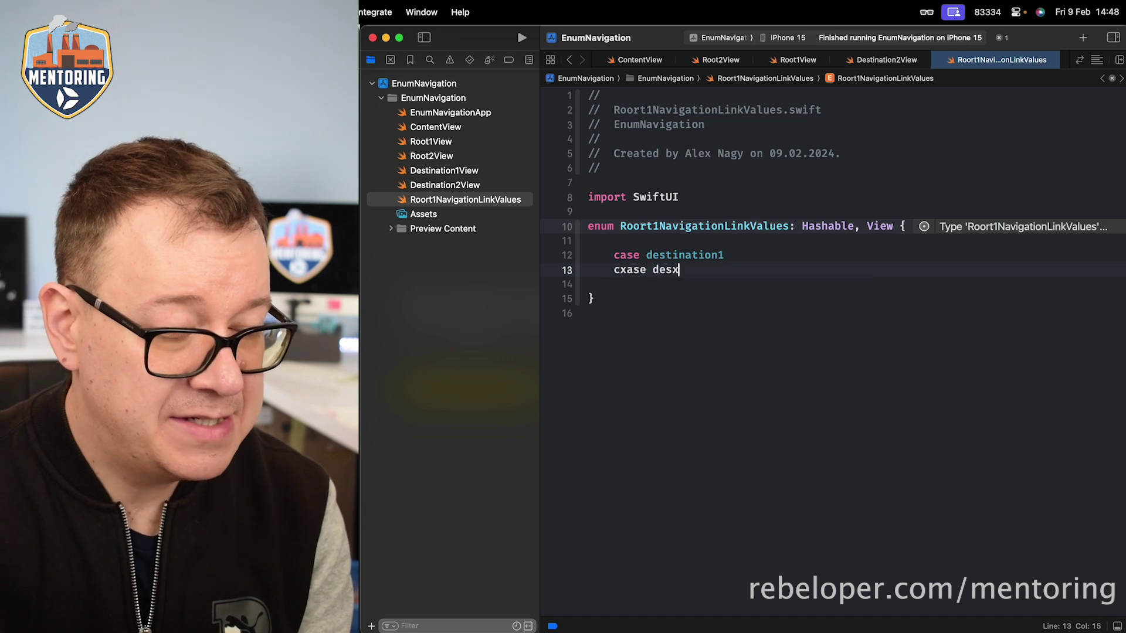
pyautogui.press('BackSpace')
pyautogui.press('BackSpace')
pyautogui.press('BackSpace')
pyautogui.press('BackSpace')
pyautogui.press('BackSpace')
pyautogui.press('BackSpace')
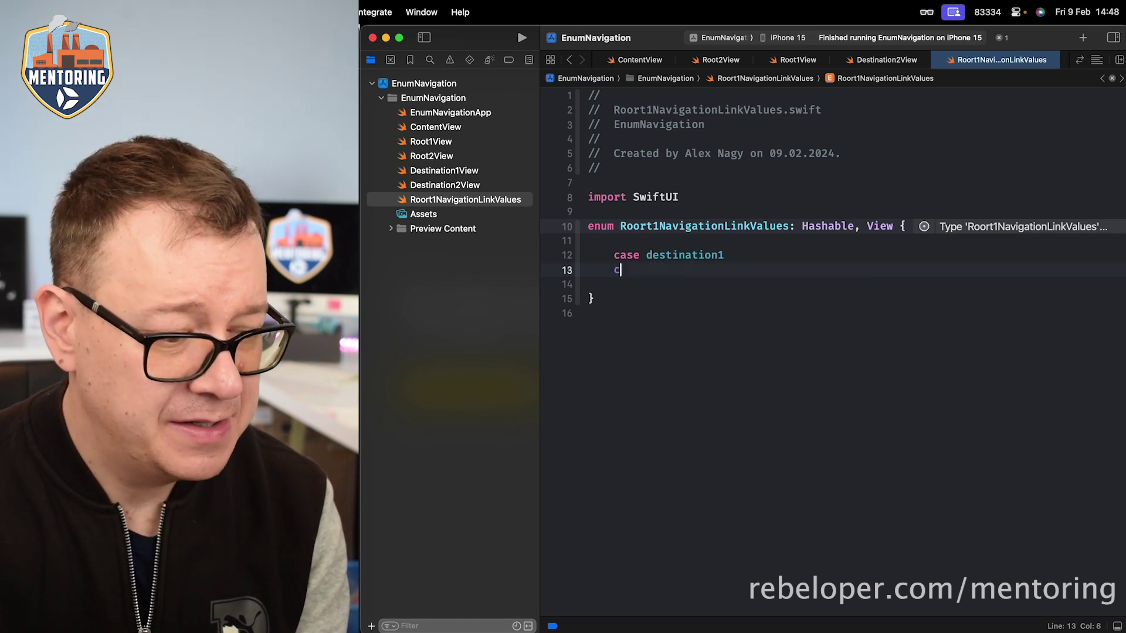
pyautogui.write('ase destination2')
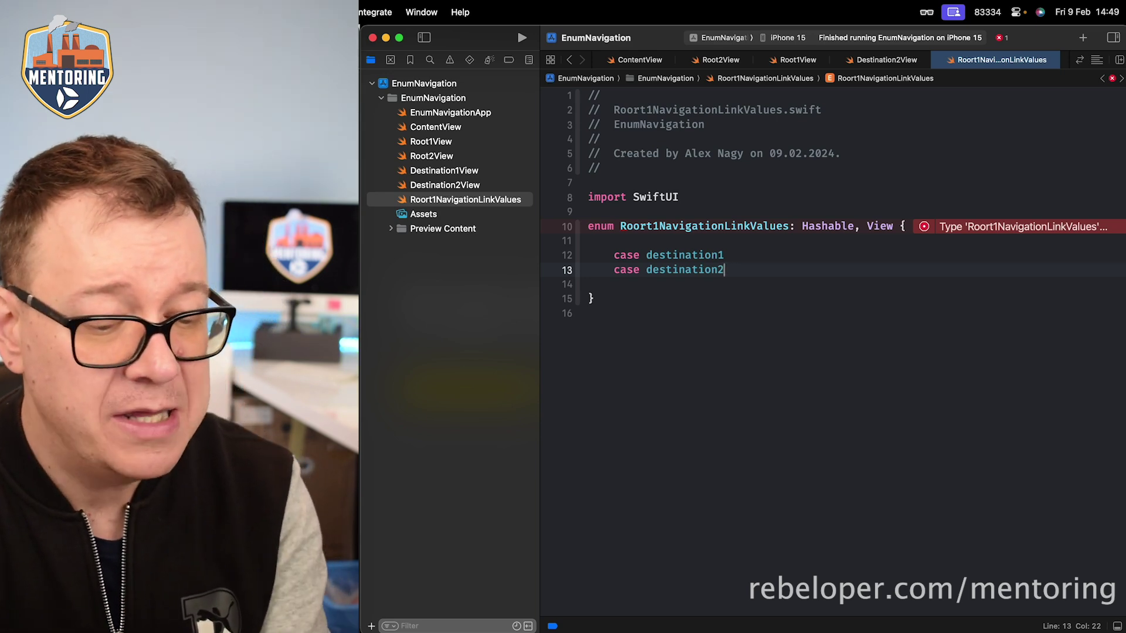
pyautogui.write('(title')
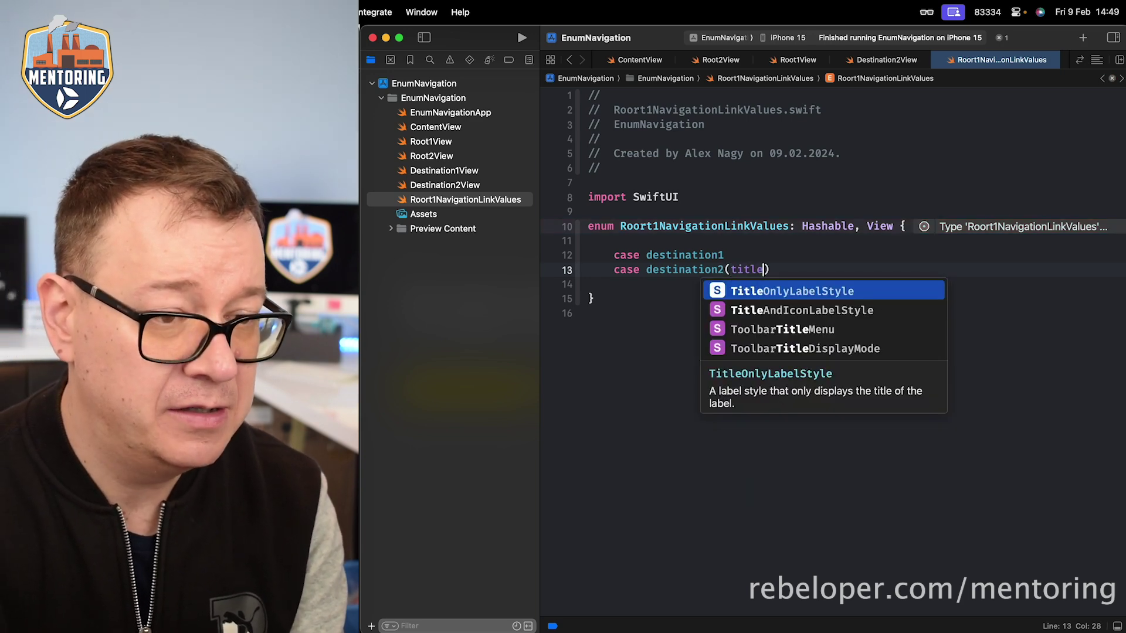
pyautogui.write(': Str')
# - Complete destination2's associated value as title: String
pyautogui.press('Return')
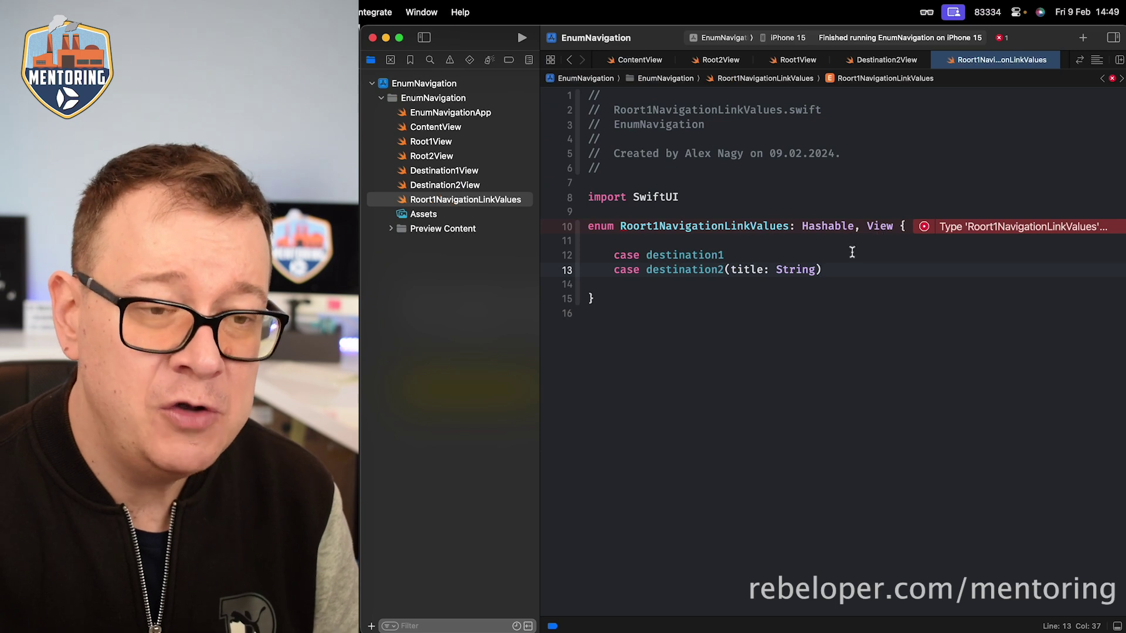
# - Add the enum's body property containing a switch over self
pyautogui.press('Return')
pyautogui.press('Return')
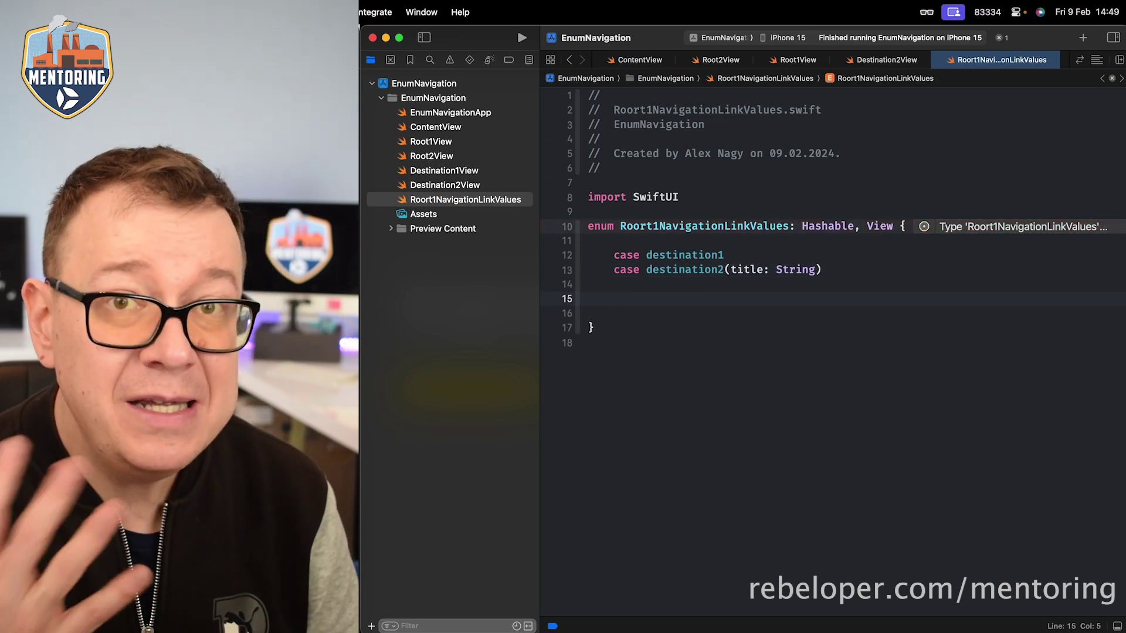
pyautogui.write('bo')
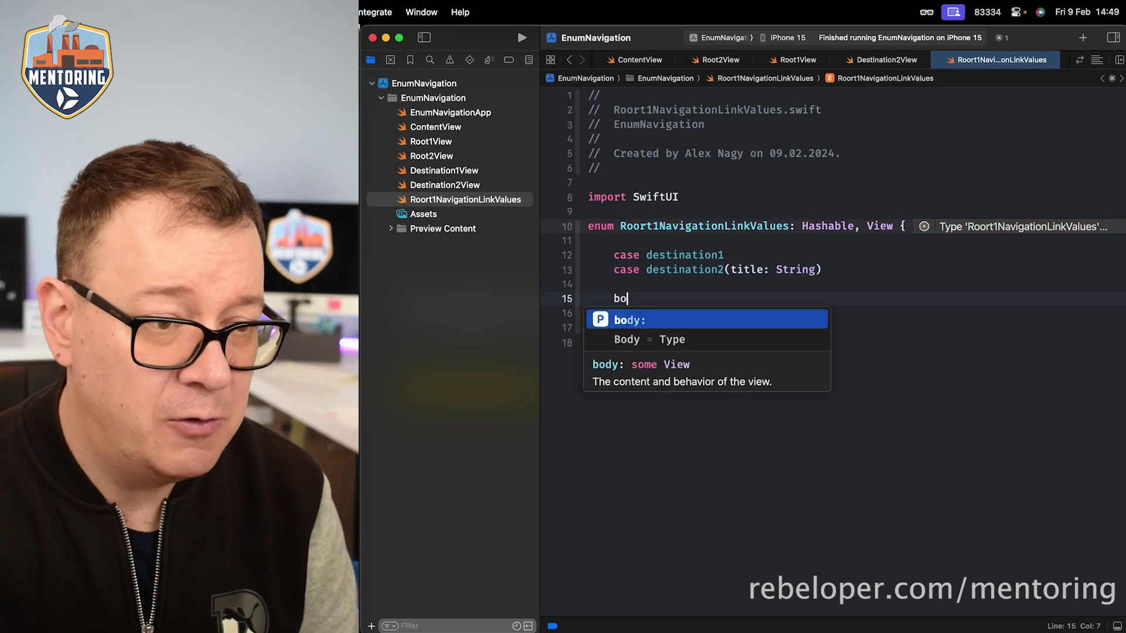
pyautogui.press('Return')
pyautogui.write('{')
pyautogui.press('Return')
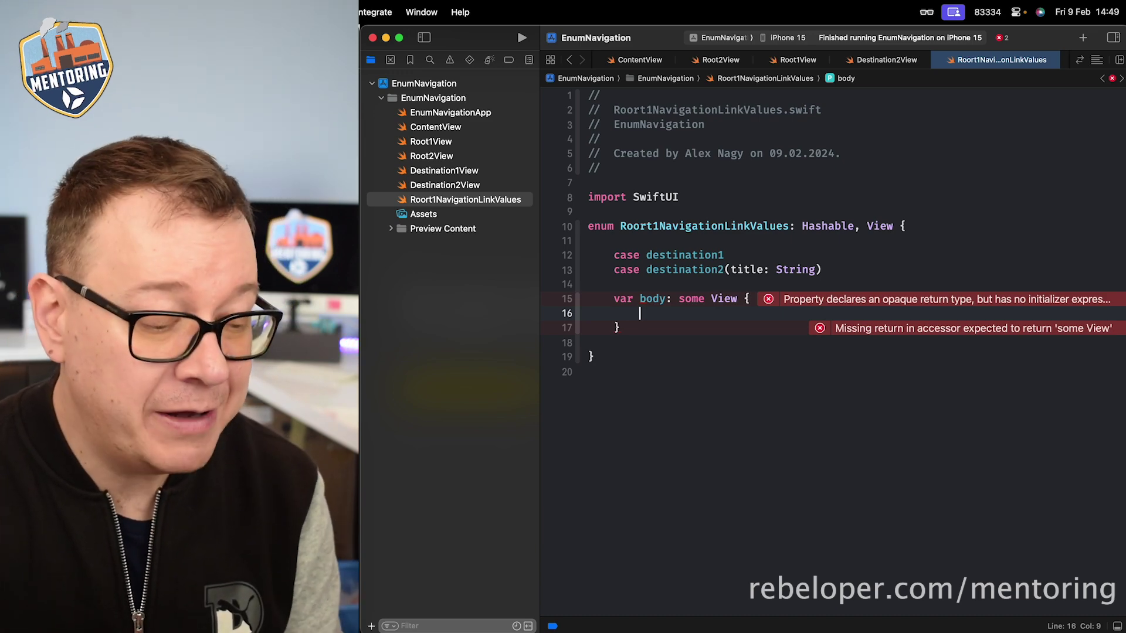
pyautogui.write('swi')
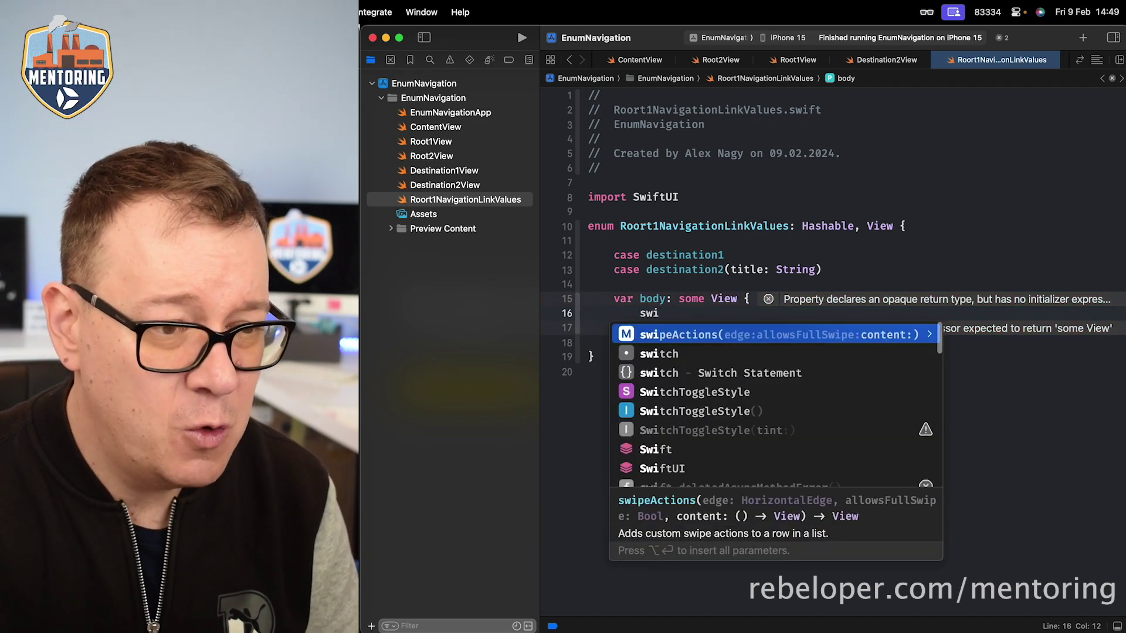
pyautogui.press('Down')
pyautogui.press('Return')
pyautogui.write('e')
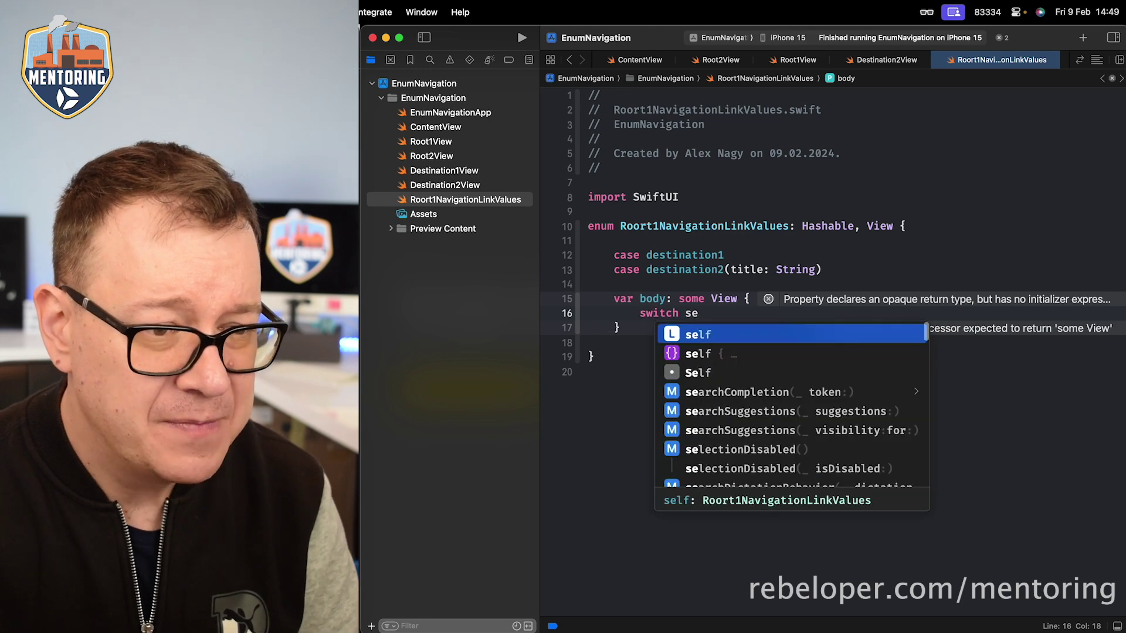
pyautogui.press('Down')
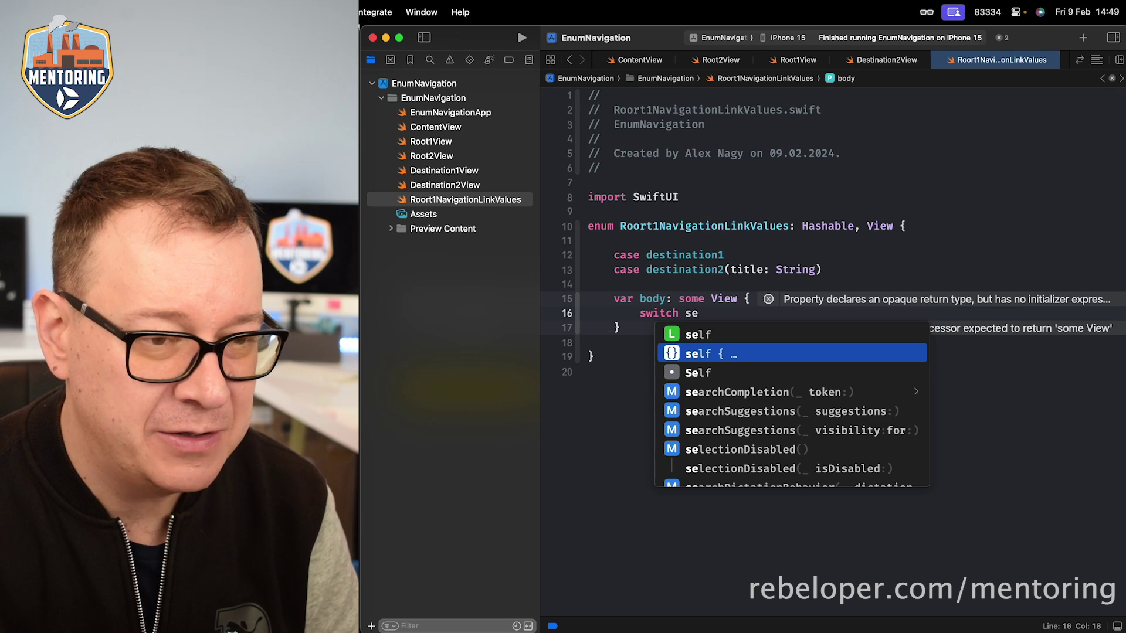
pyautogui.press('Return')
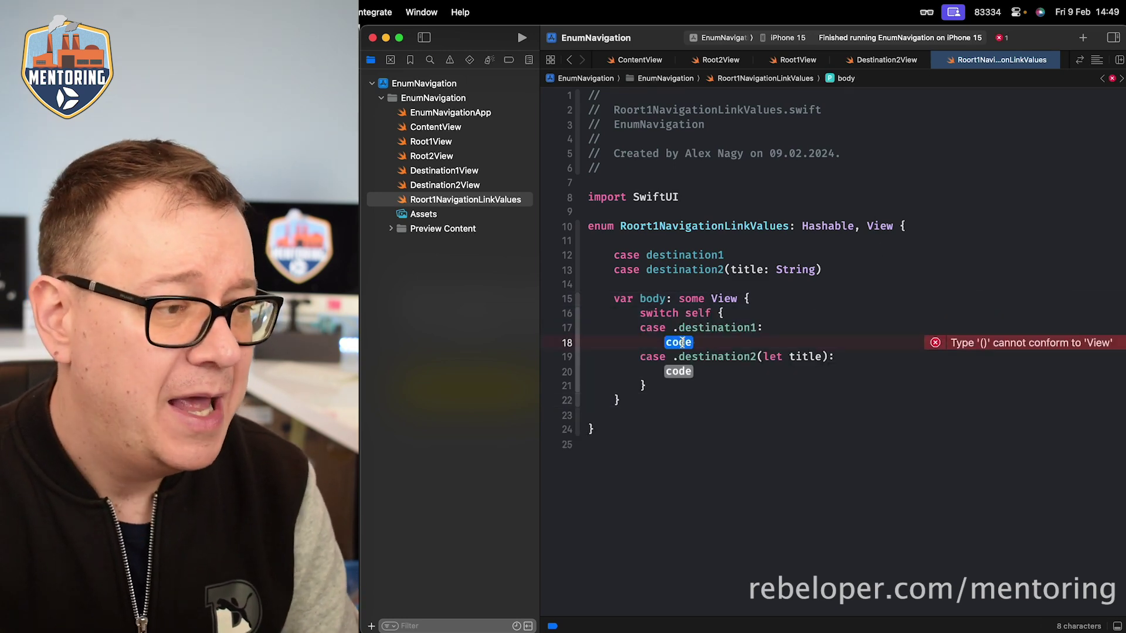
pyautogui.write('Des')
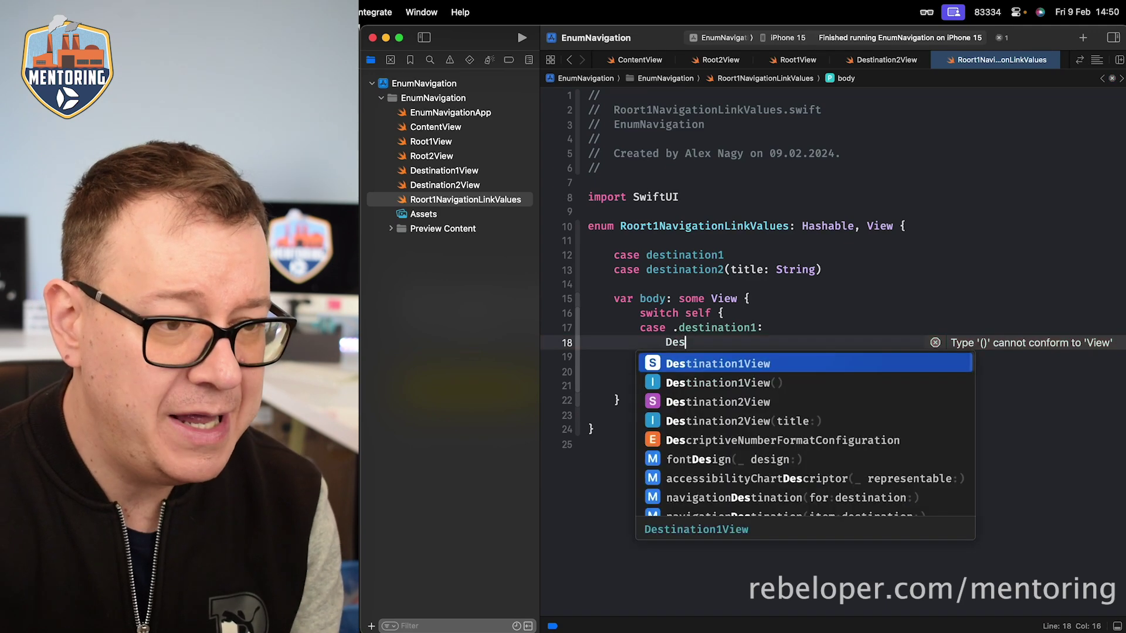
# - Return Destination1View() for destination1 and Destination2View(title: title) for destination2
pyautogui.press('Down')
pyautogui.press('Return')
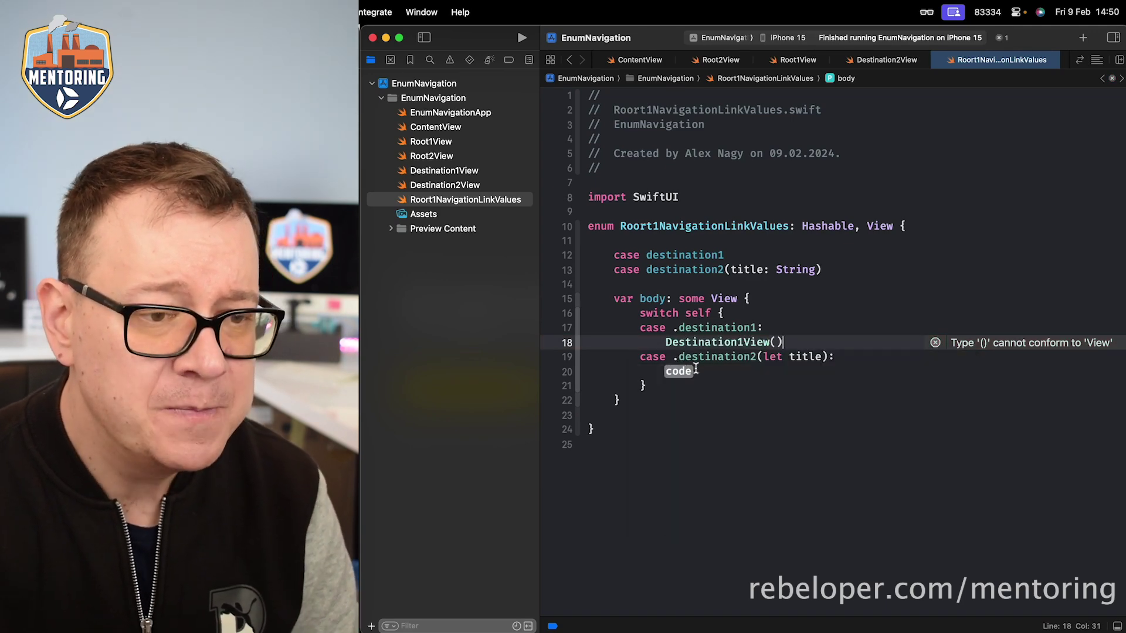
pyautogui.write('Des')
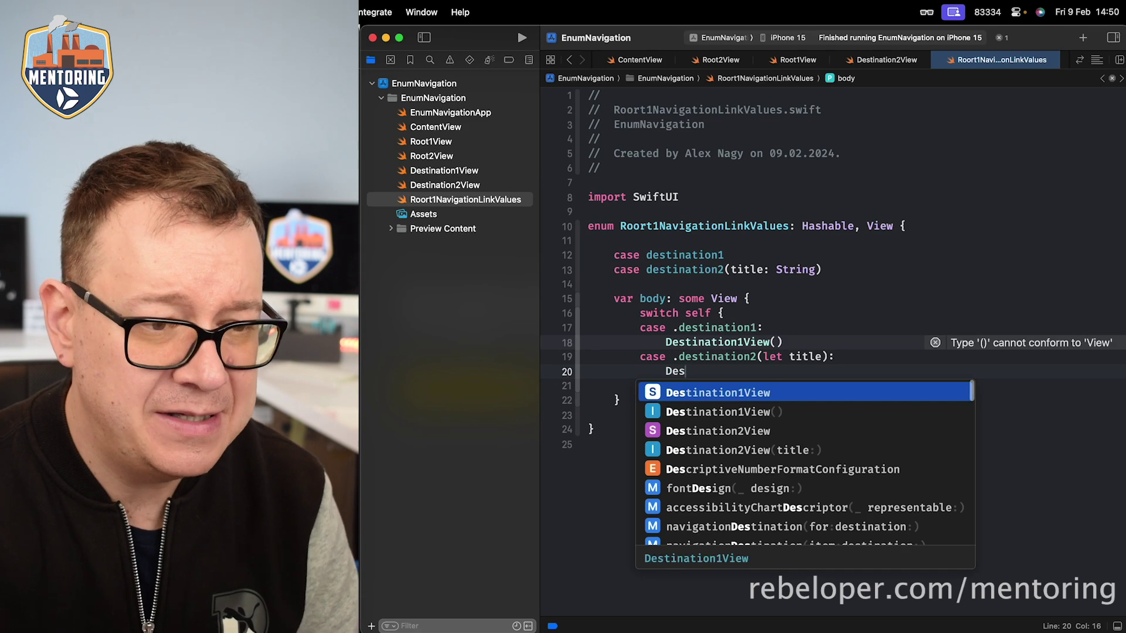
pyautogui.press('Down')
pyautogui.press('Down')
pyautogui.press('Down')
pyautogui.press('Return')
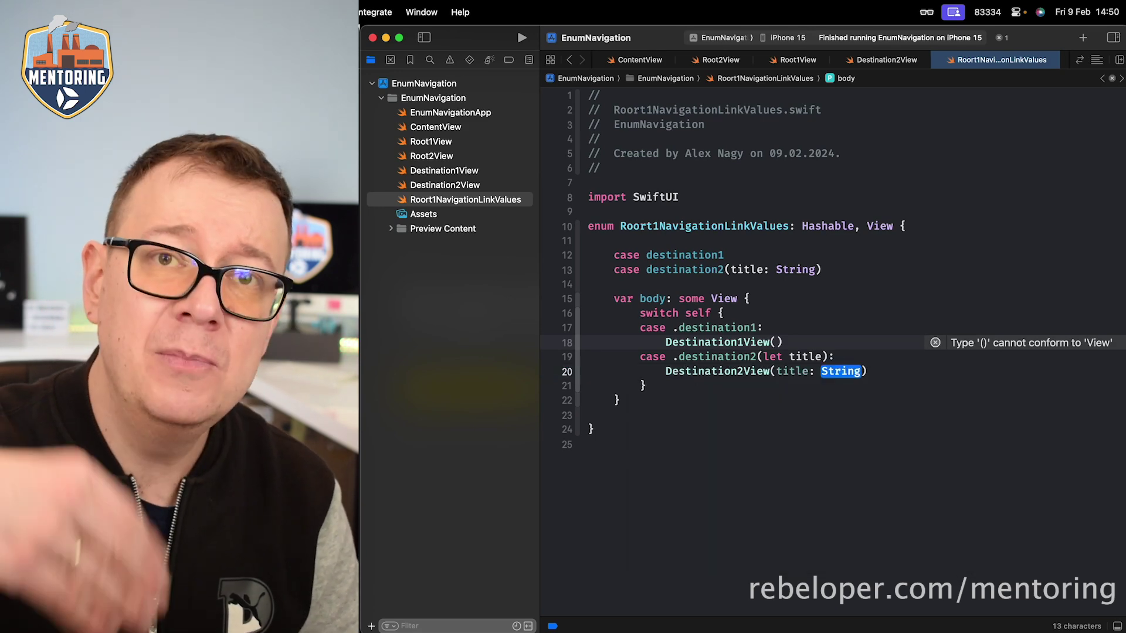
pyautogui.write('ti')
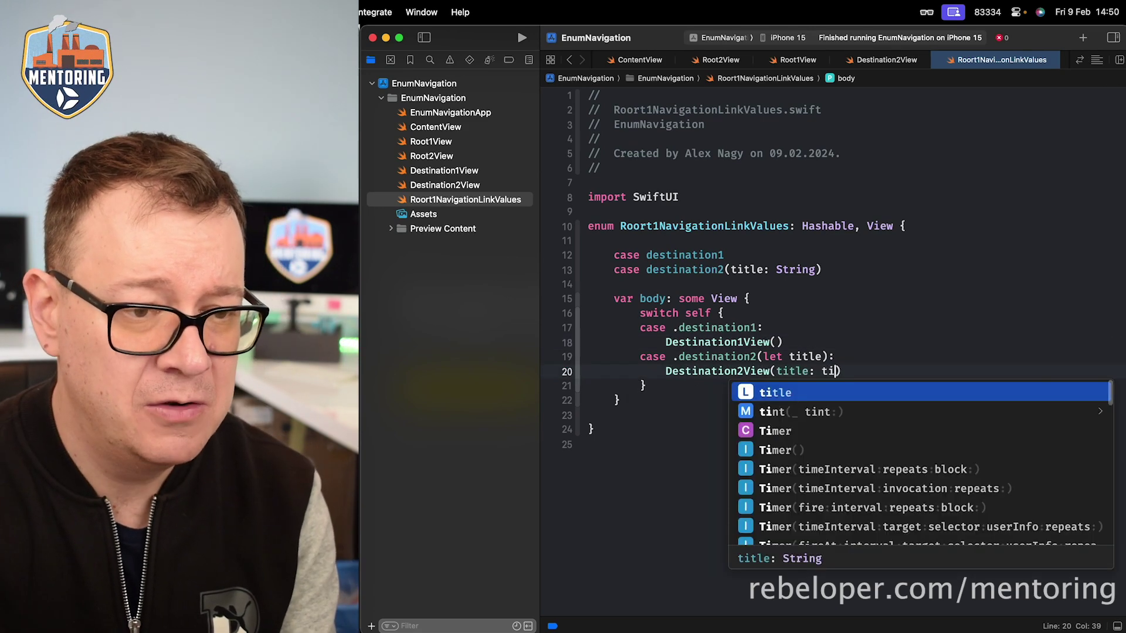
pyautogui.press('Return')
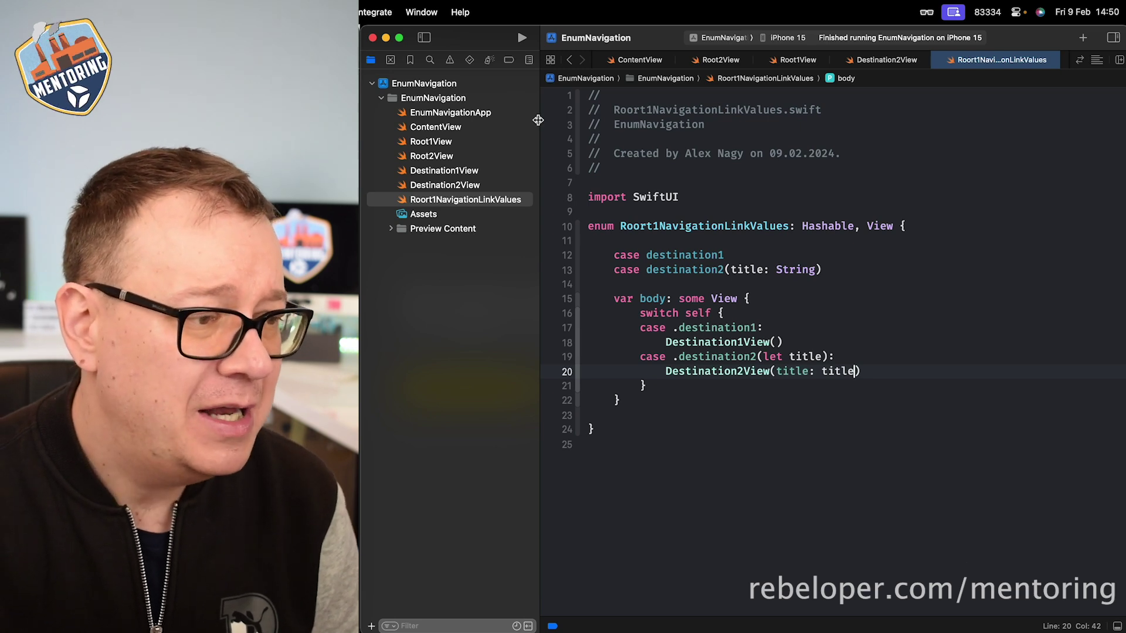
# - Insert a NavigationLink(value:label:) in Root1View's list, then comment the unfinished line out
pyautogui.click(463, 148)
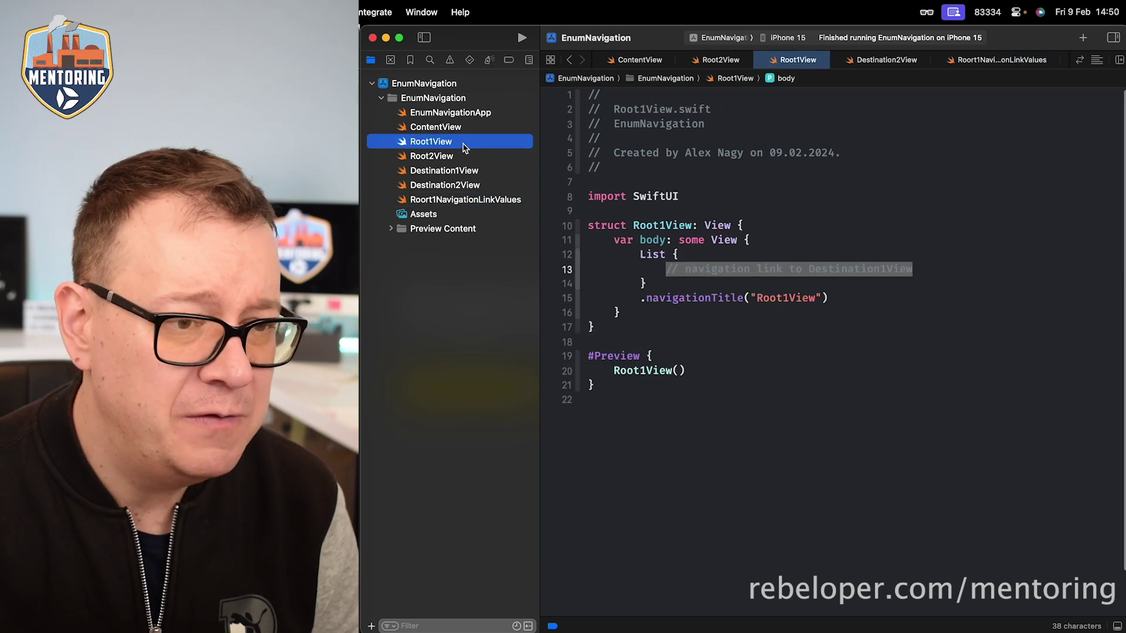
pyautogui.click(925, 271)
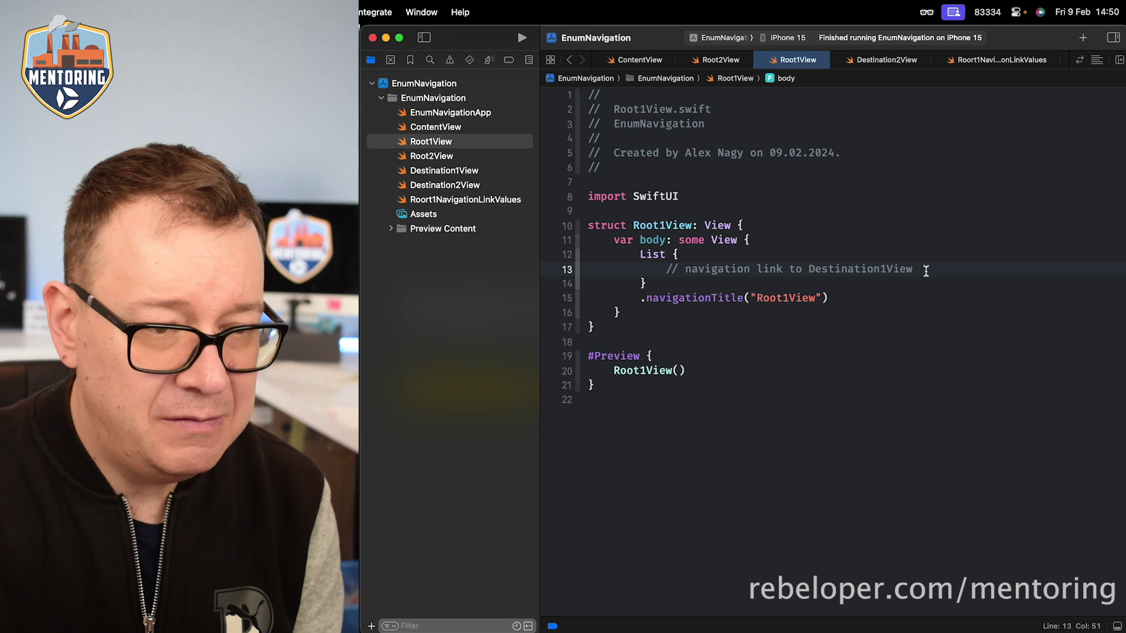
pyautogui.press('Return')
pyautogui.write('Navi')
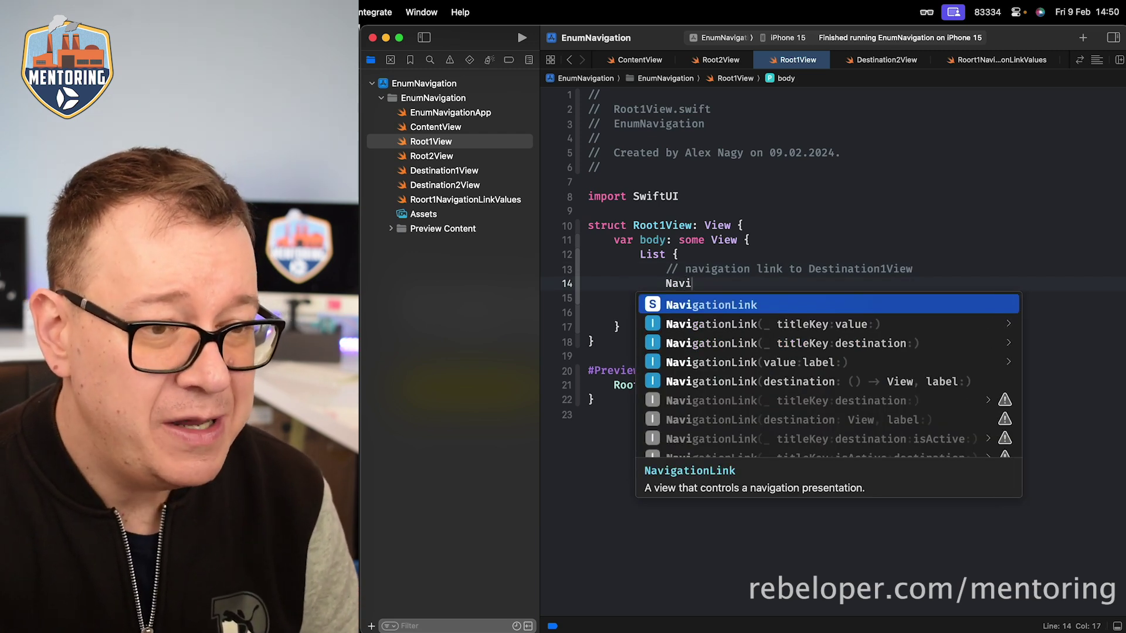
pyautogui.press('Down')
pyautogui.press('Down')
pyautogui.press('Down')
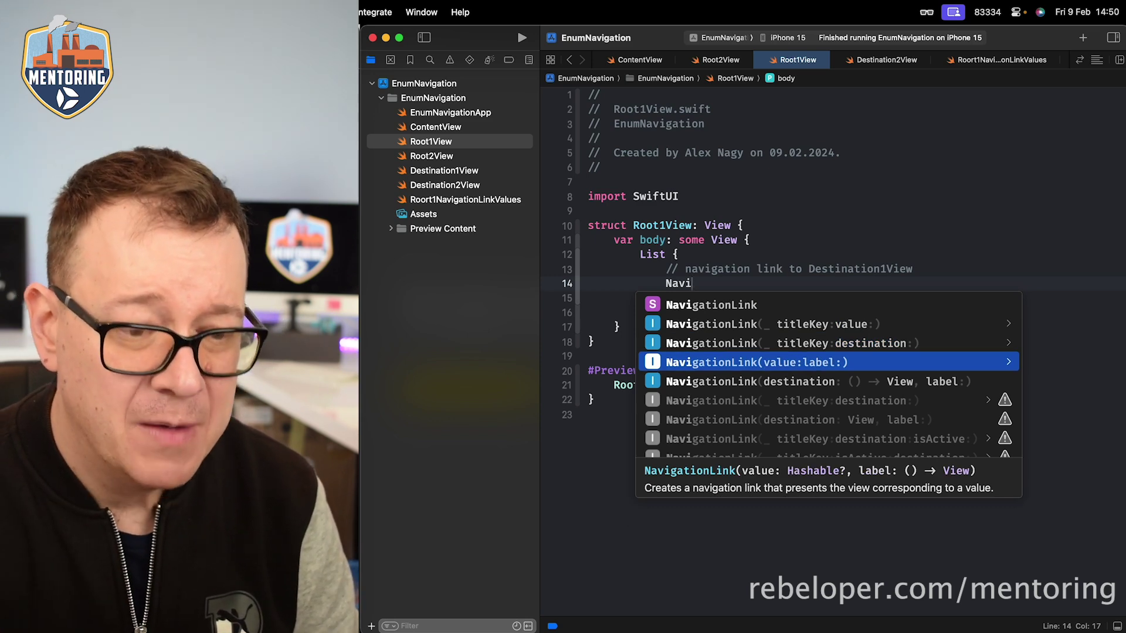
pyautogui.press('Up')
pyautogui.press('Up')
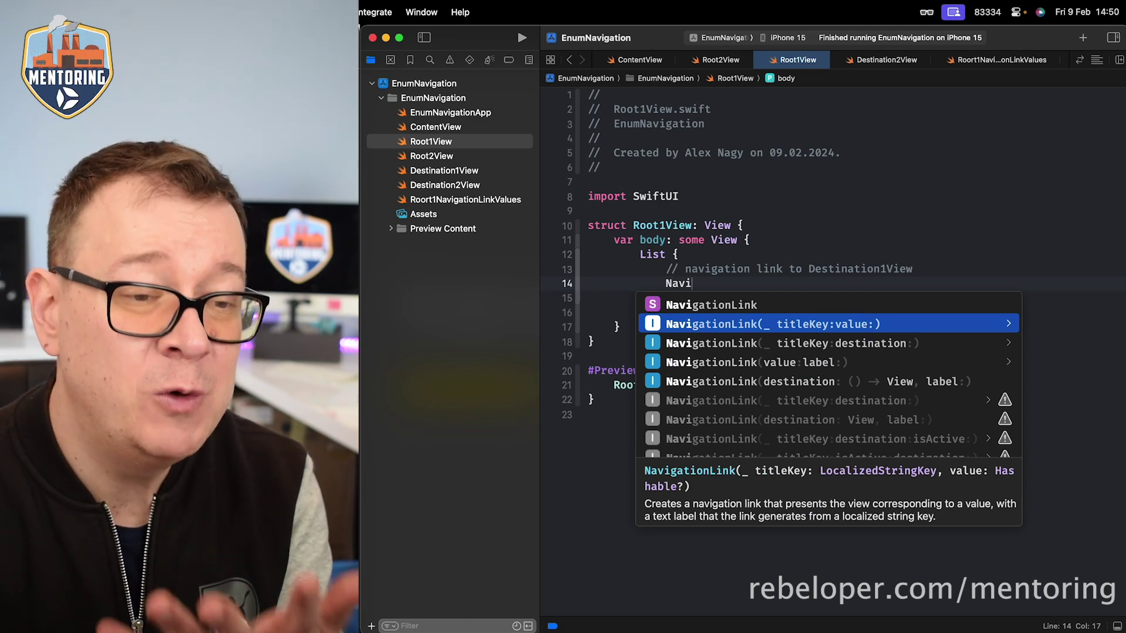
pyautogui.press('Down')
pyautogui.press('Down')
pyautogui.press('Return')
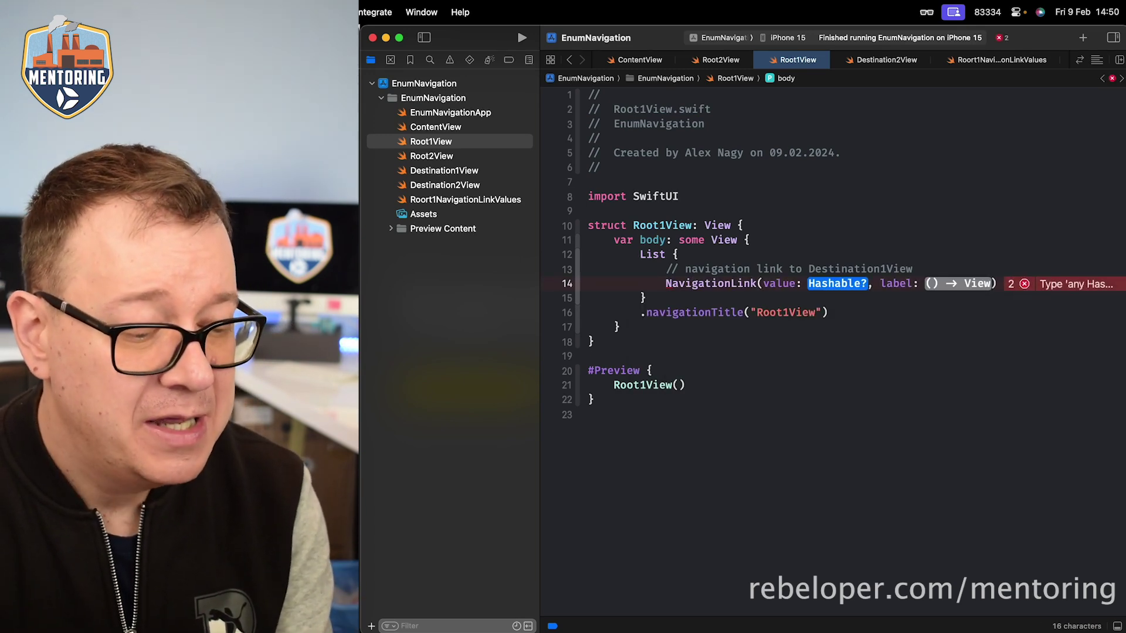
pyautogui.write('Root')
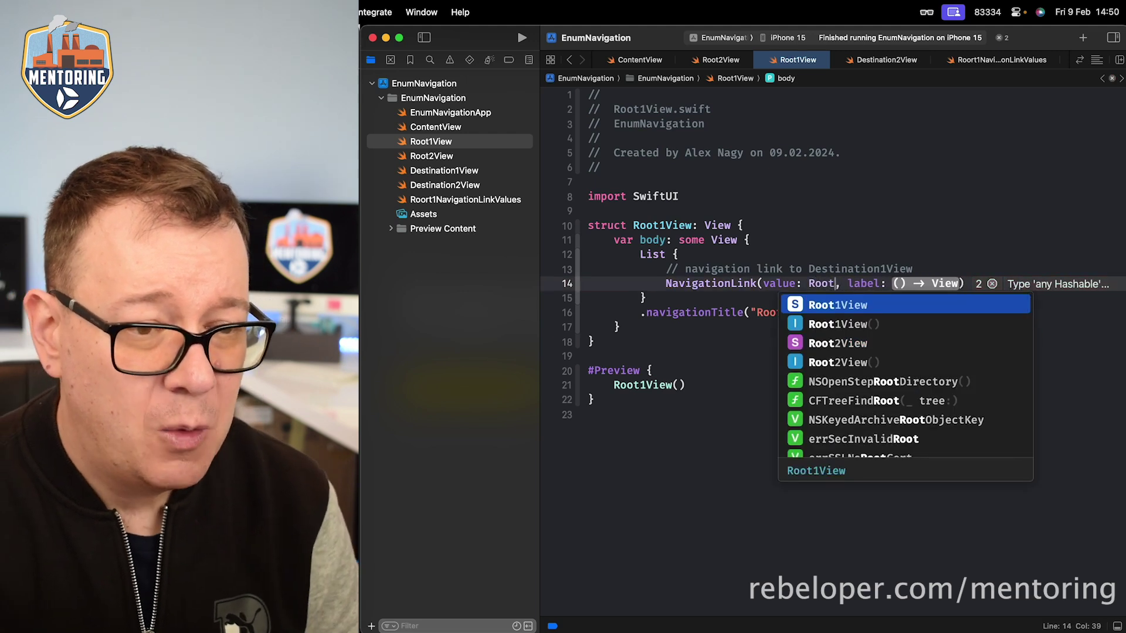
pyautogui.write('1')
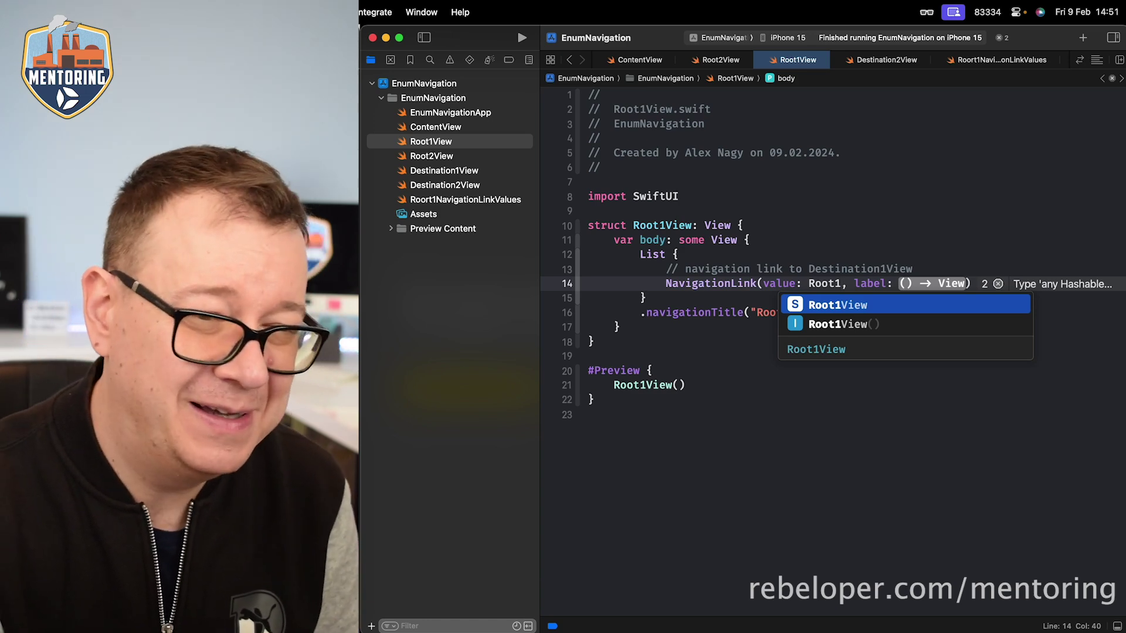
pyautogui.click(900, 283)
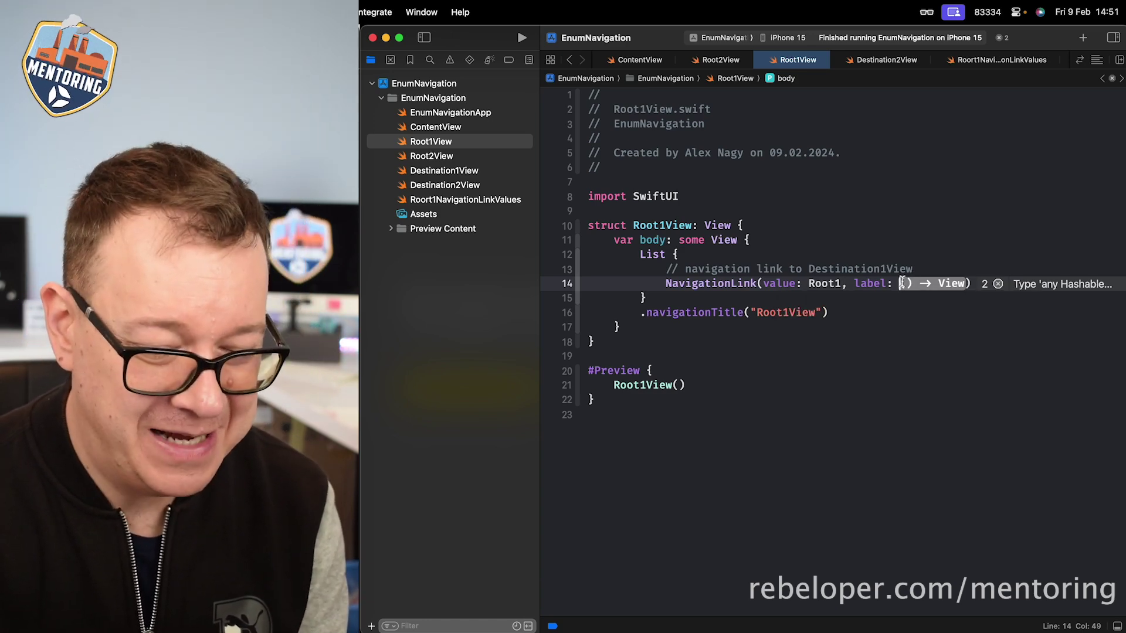
pyautogui.press('super+slash')
# - Rename the enum and its file from Roort1NavigationLinkValues to Root1NavigationLinkValues
pyautogui.click(519, 200)
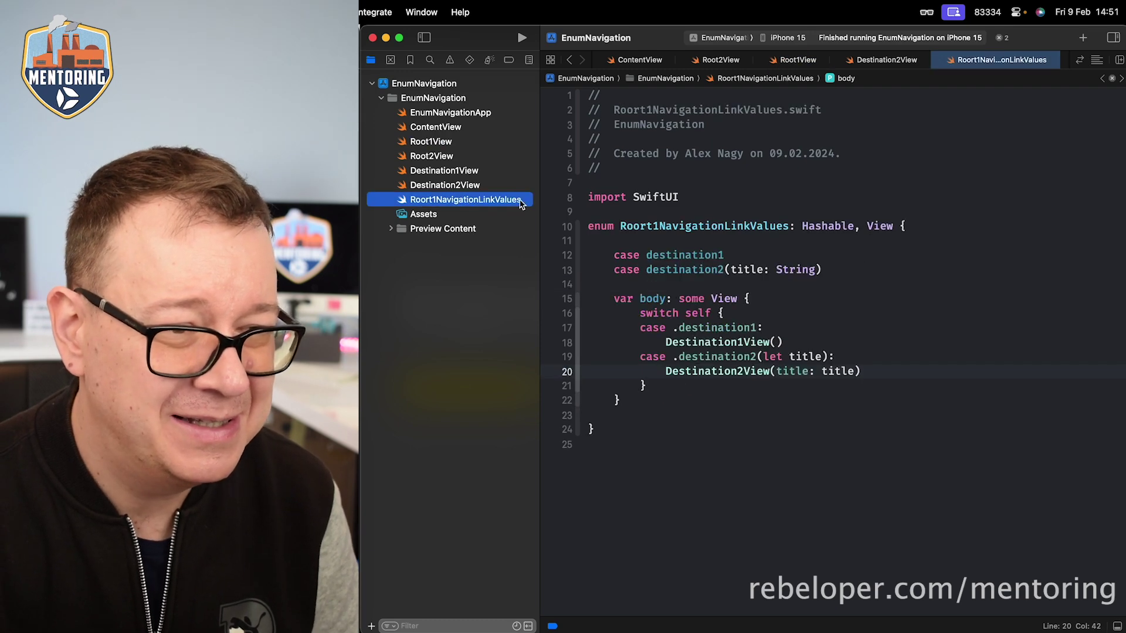
pyautogui.rightClick(683, 226)
pyautogui.moveTo(709, 311)
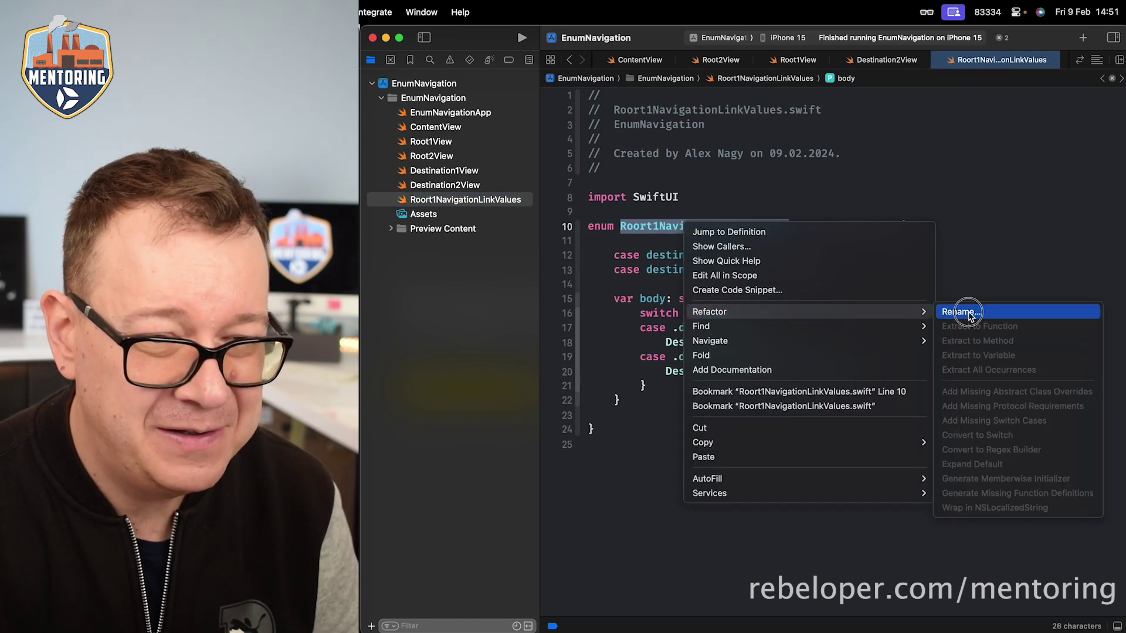
pyautogui.click(958, 311)
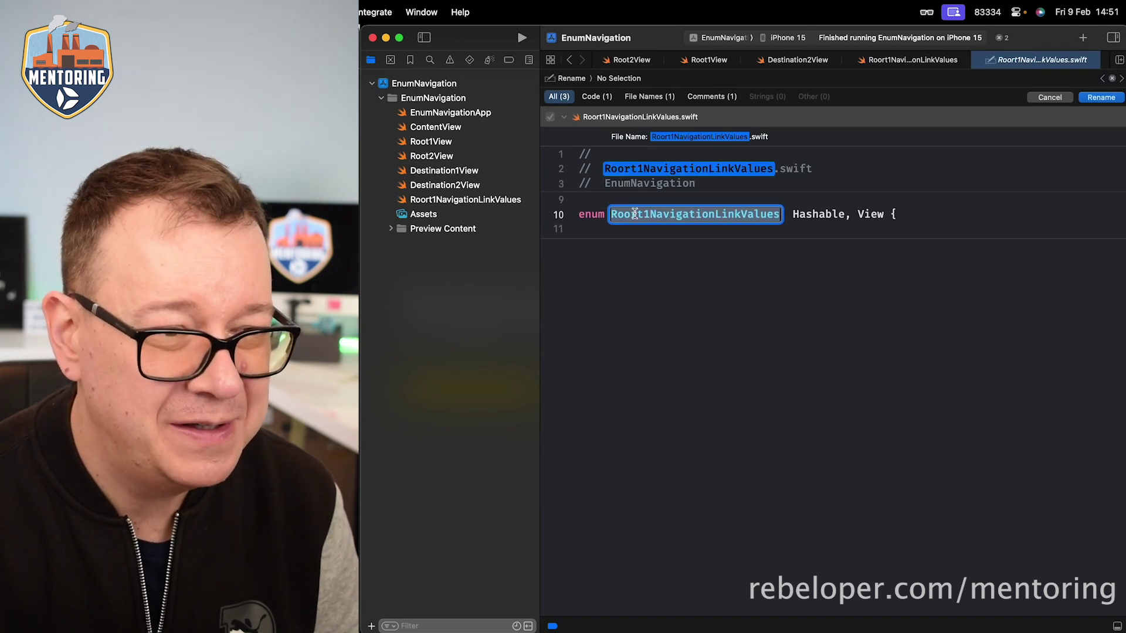
pyautogui.click(634, 213)
pyautogui.press('BackSpace')
pyautogui.press('Return')
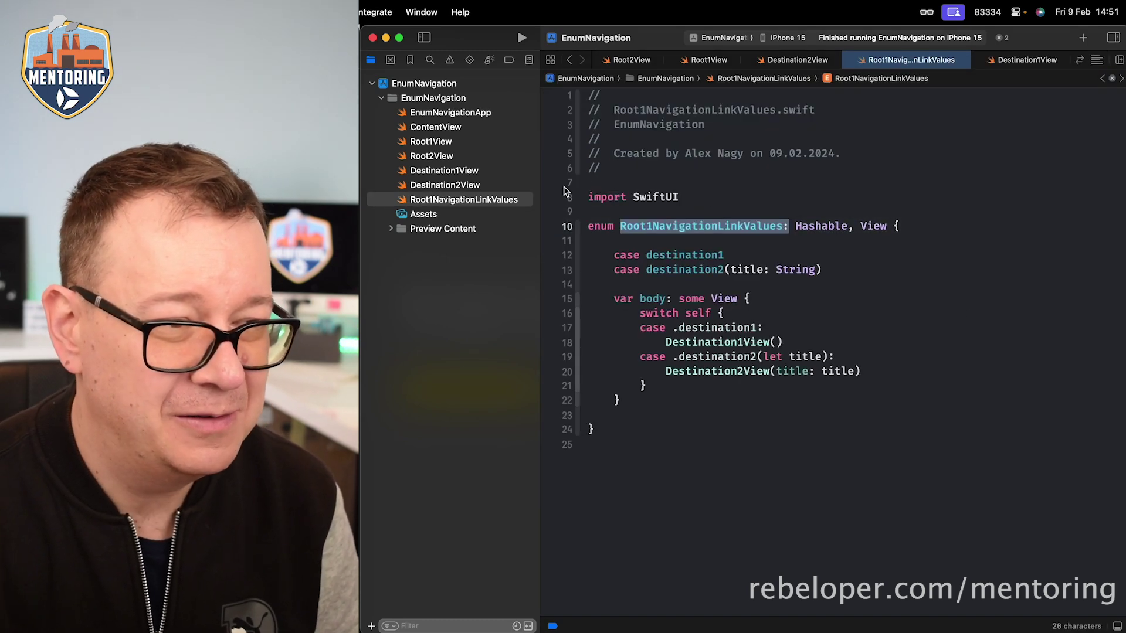
# - Uncomment the NavigationLink line in Root1View
pyautogui.click(457, 142)
pyautogui.click(940, 285)
pyautogui.press('super+slash')
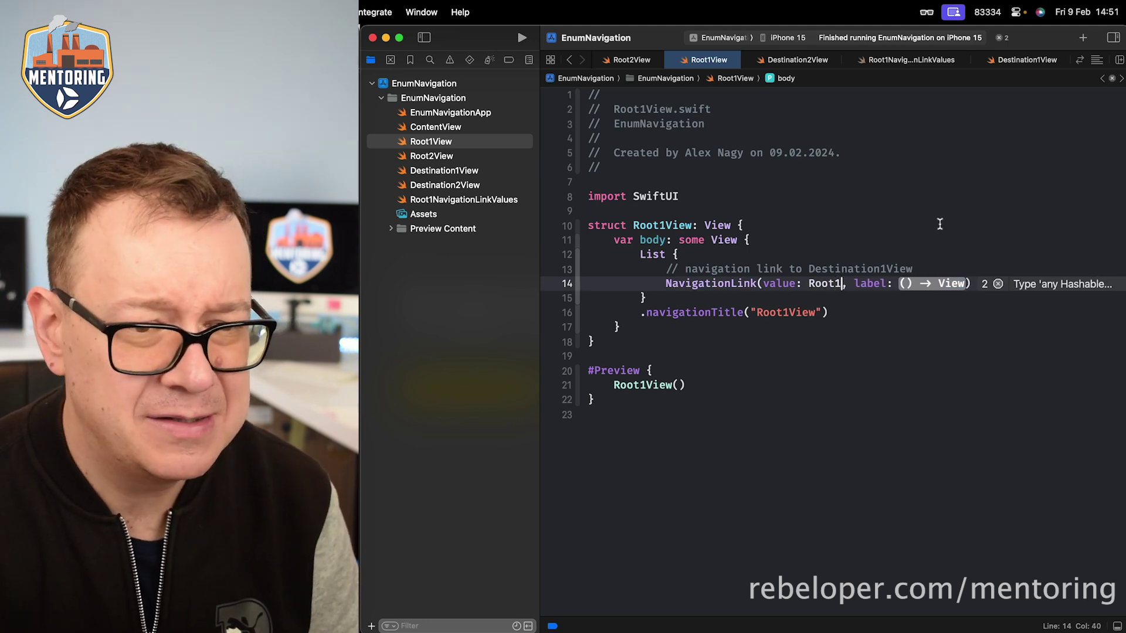
# - Set Root1View's link value to Root1NavigationLinkValues.destination1 and expand the label into a closure
pyautogui.click(441, 201)
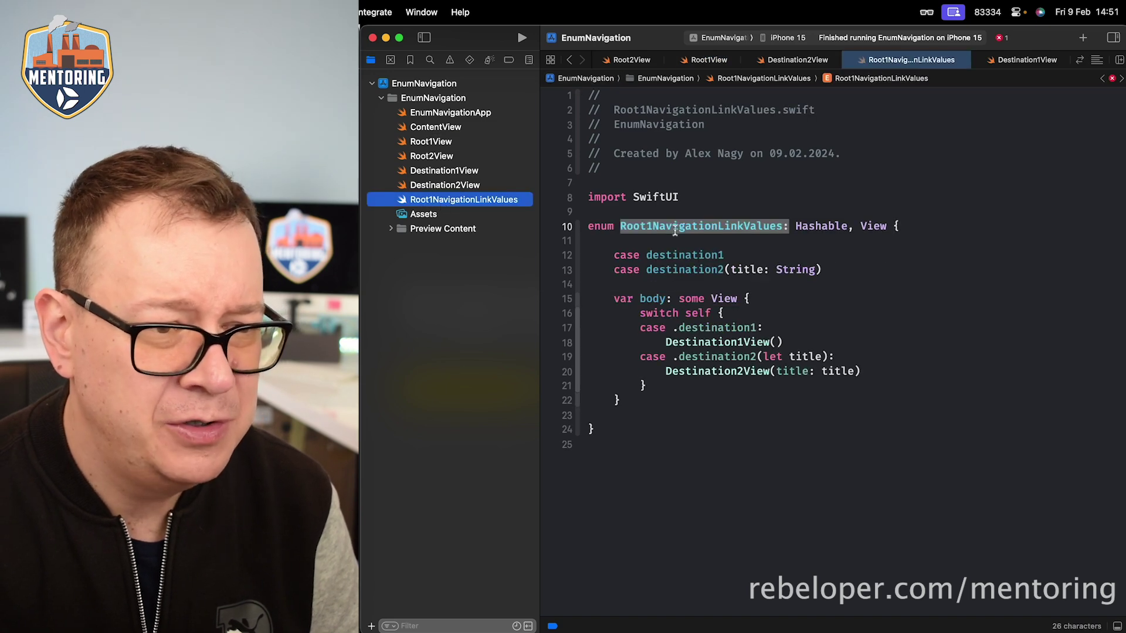
pyautogui.click(570, 61)
pyautogui.write('Root1NavigationLinkValues., label: () → View)')
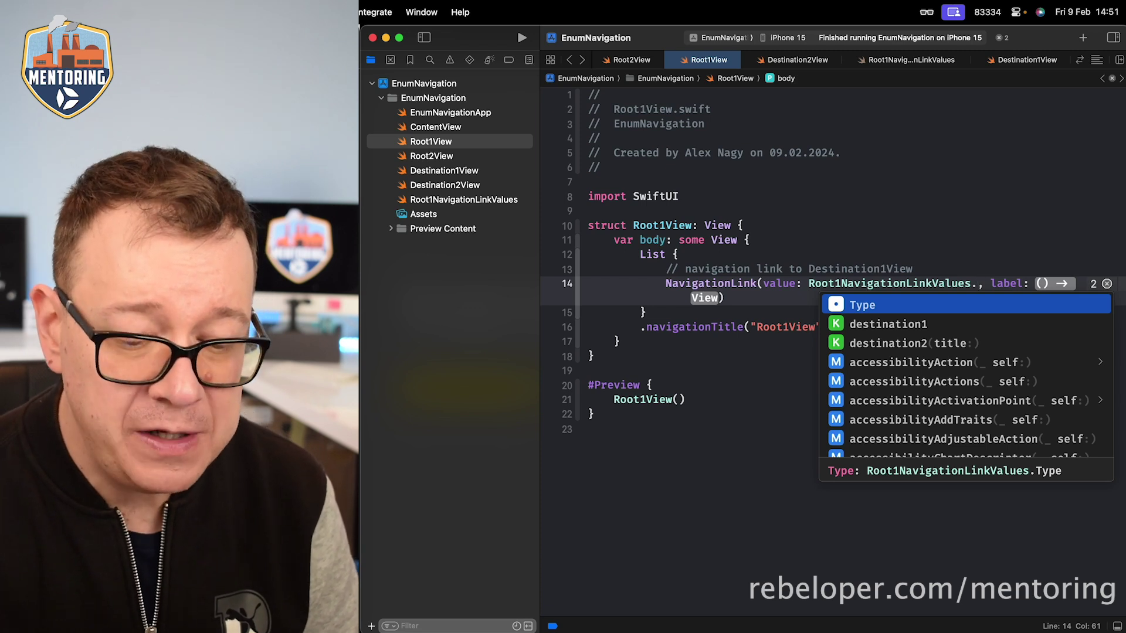
pyautogui.press('Down')
pyautogui.press('Return')
pyautogui.press('Tab')
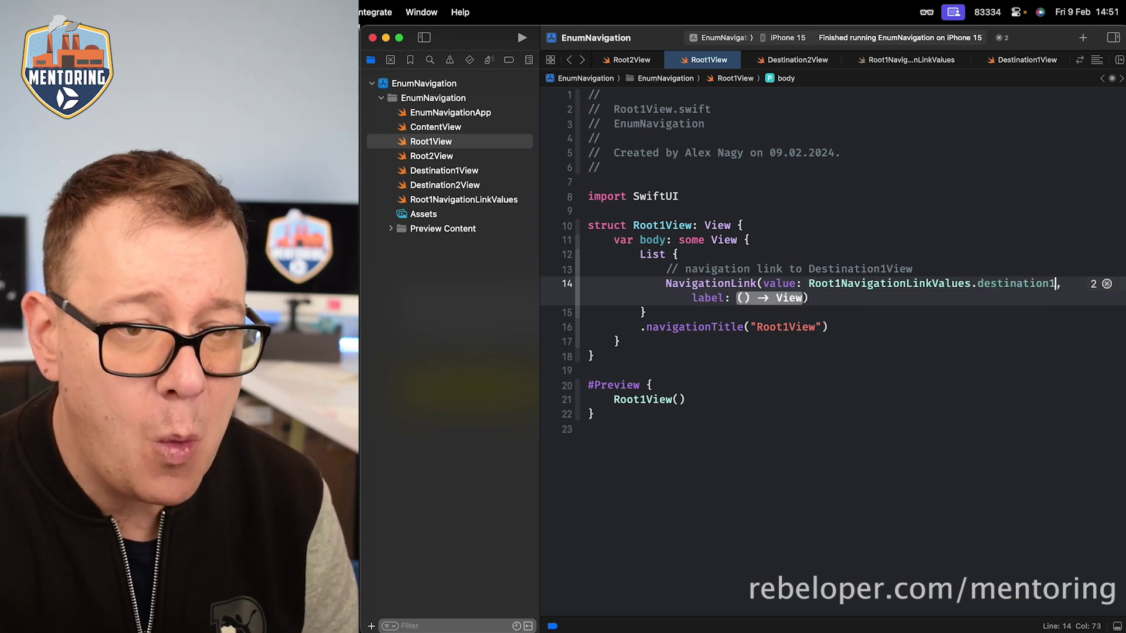
pyautogui.press('Return')
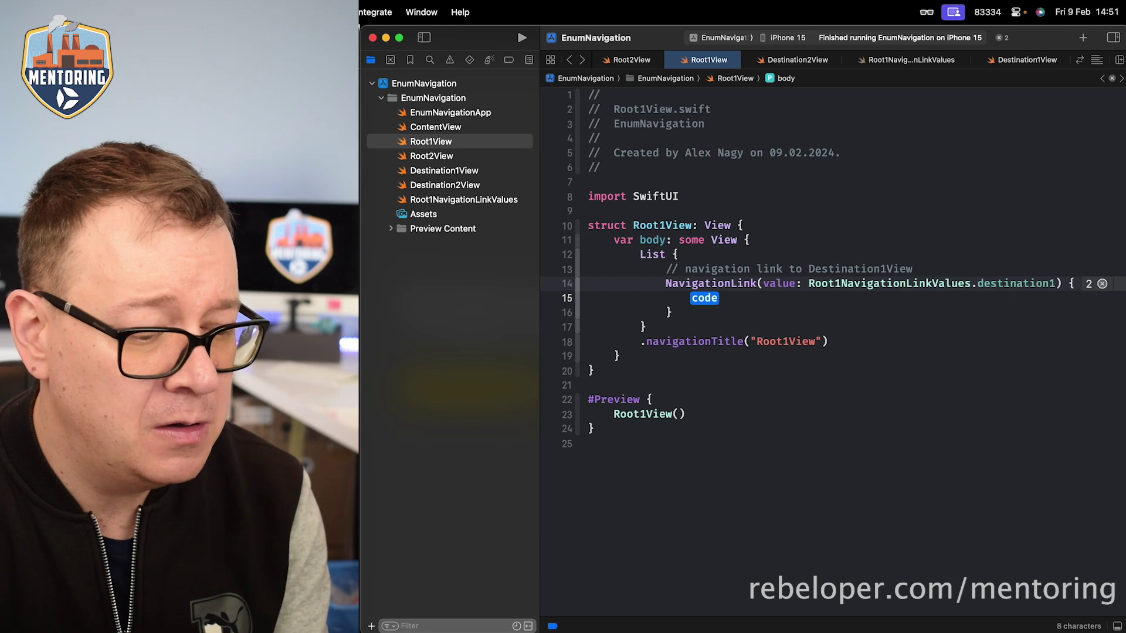
pyautogui.write('Text(')
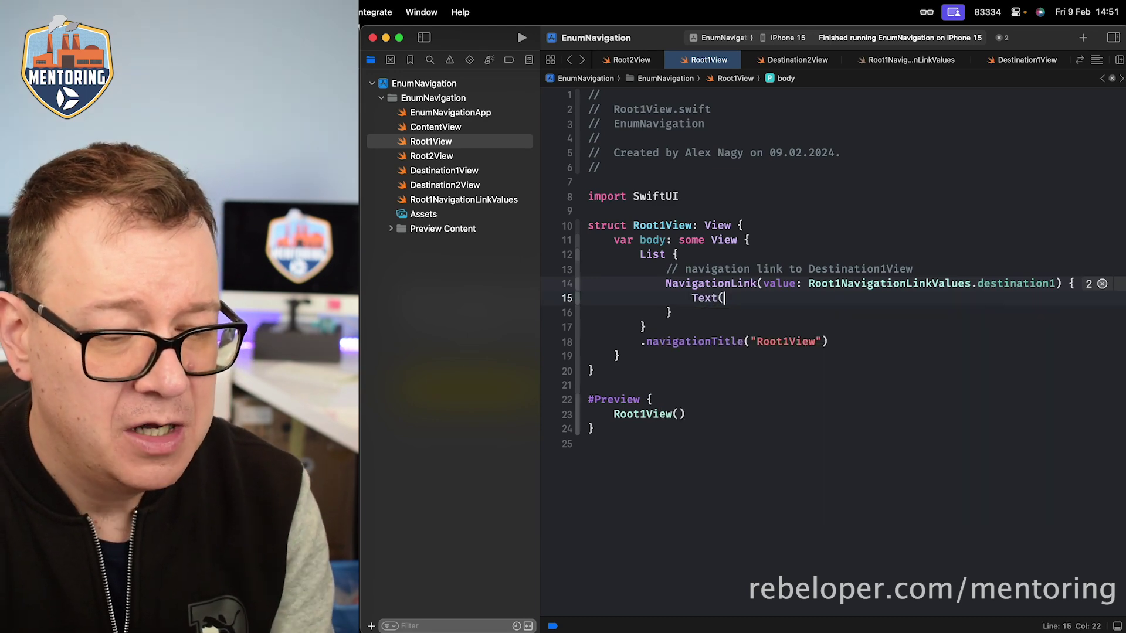
pyautogui.write('"')
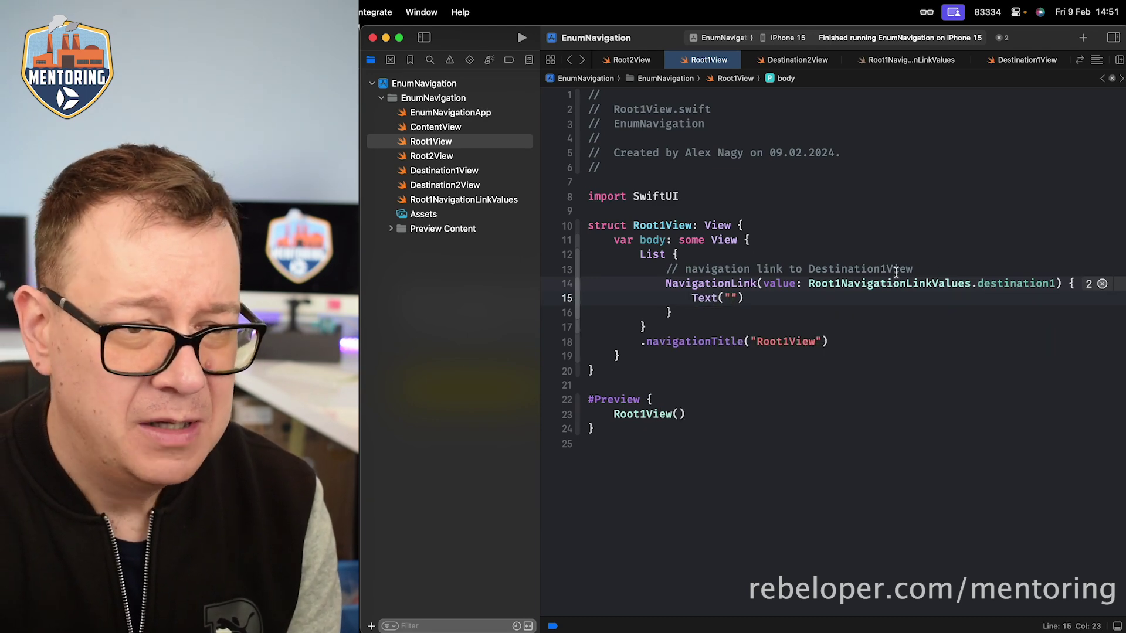
# - Label the link Text("Destination1View") by pasting the name from the comment
pyautogui.doubleClick(877, 269)
pyautogui.press('super+c')
pyautogui.click(729, 298)
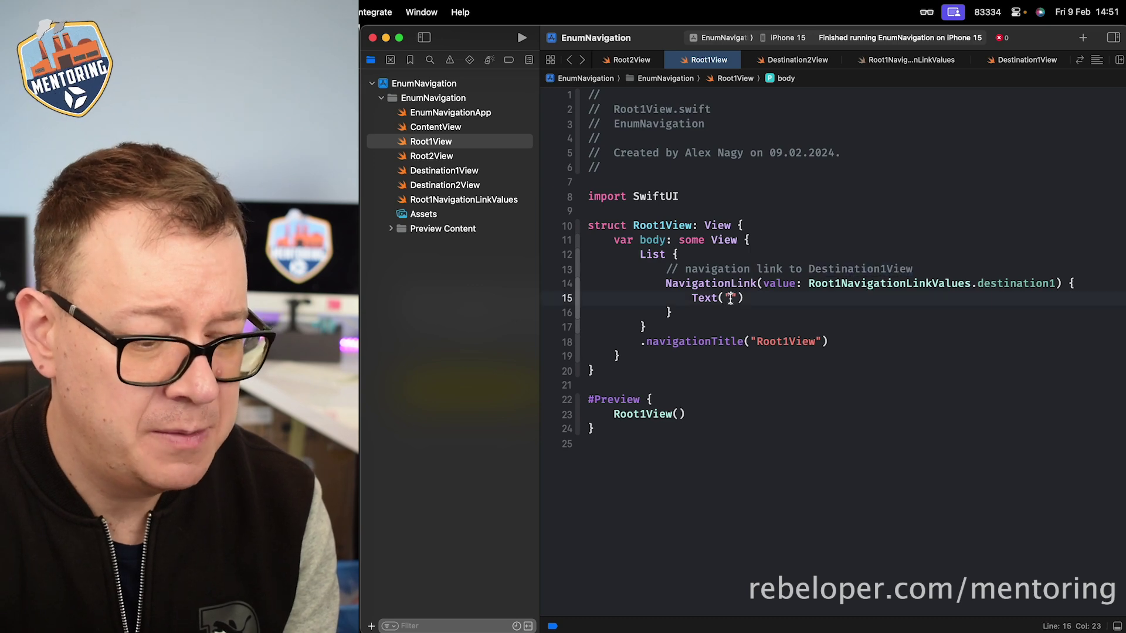
pyautogui.press('super+v')
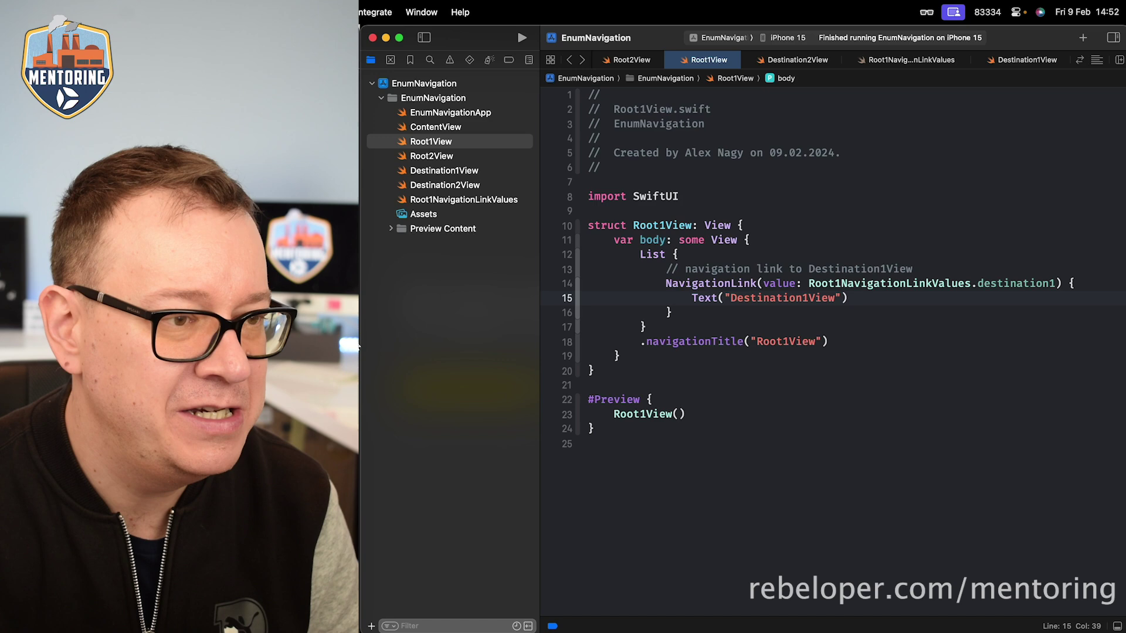
# - Add a NavigationLink(value:label:) below Destination1View's navigation link comment
pyautogui.click(459, 177)
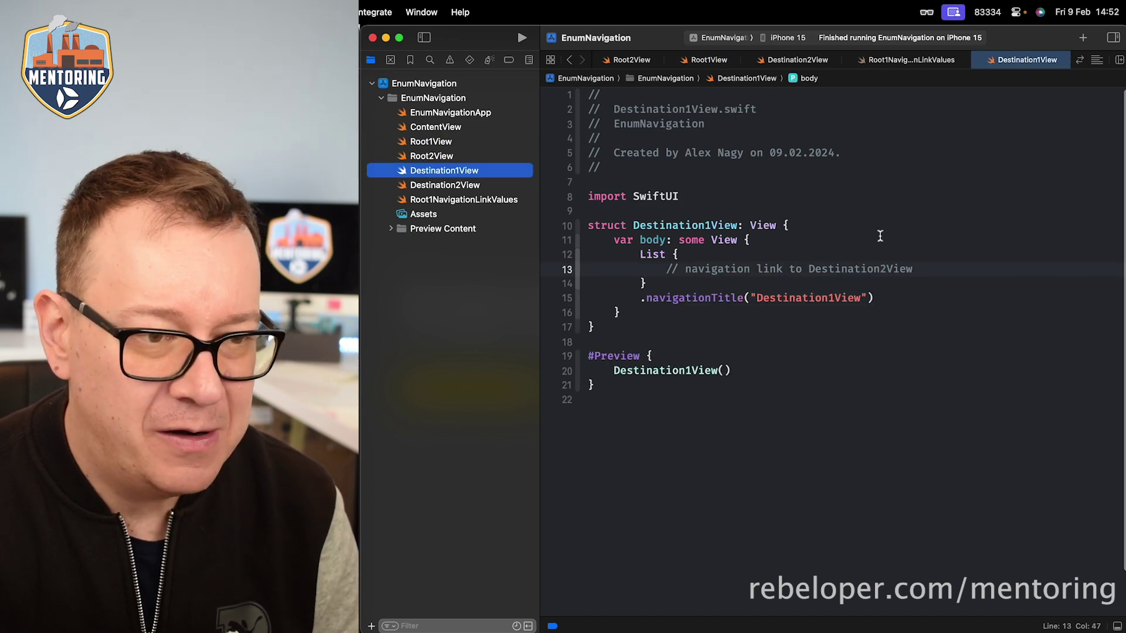
pyautogui.click(924, 270)
pyautogui.press('Return')
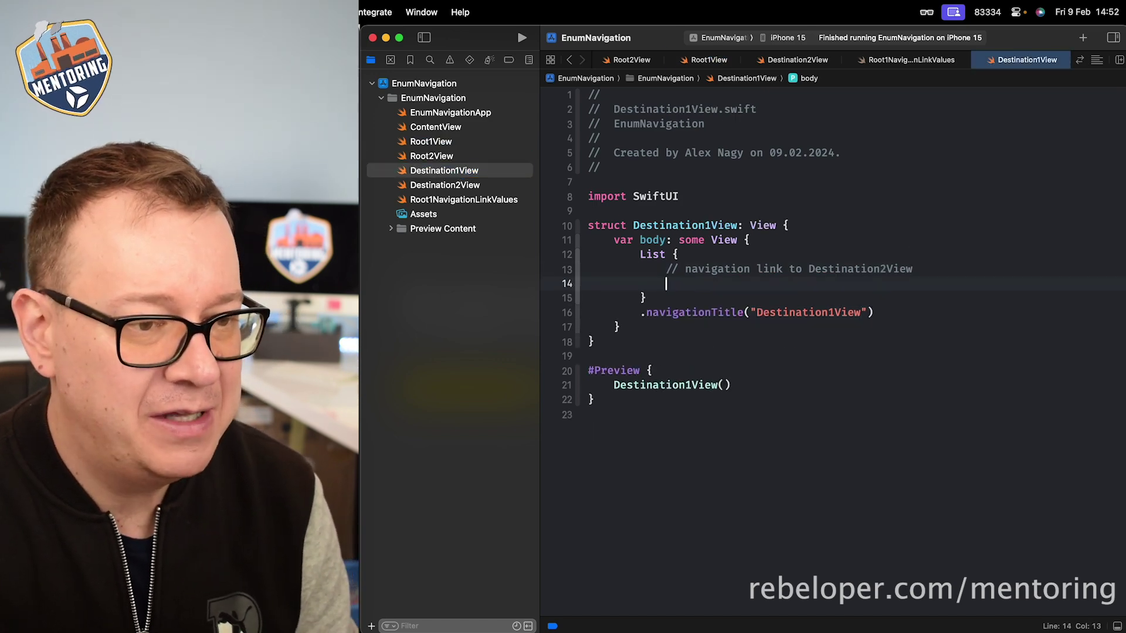
pyautogui.write('Navi')
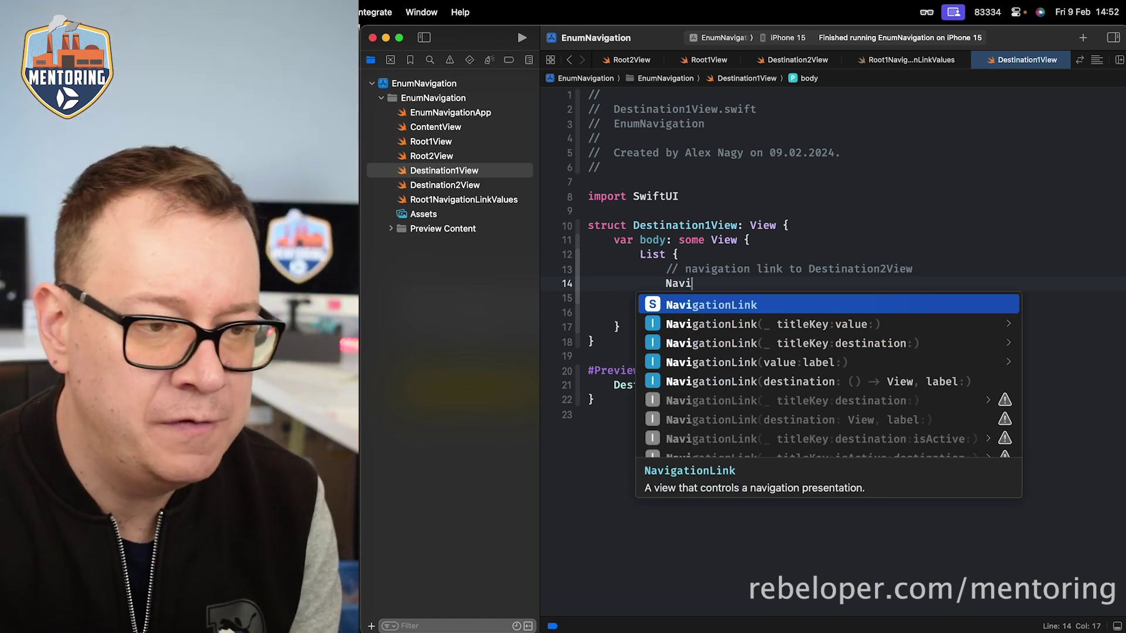
pyautogui.press('Down')
pyautogui.press('Down')
pyautogui.press('Down')
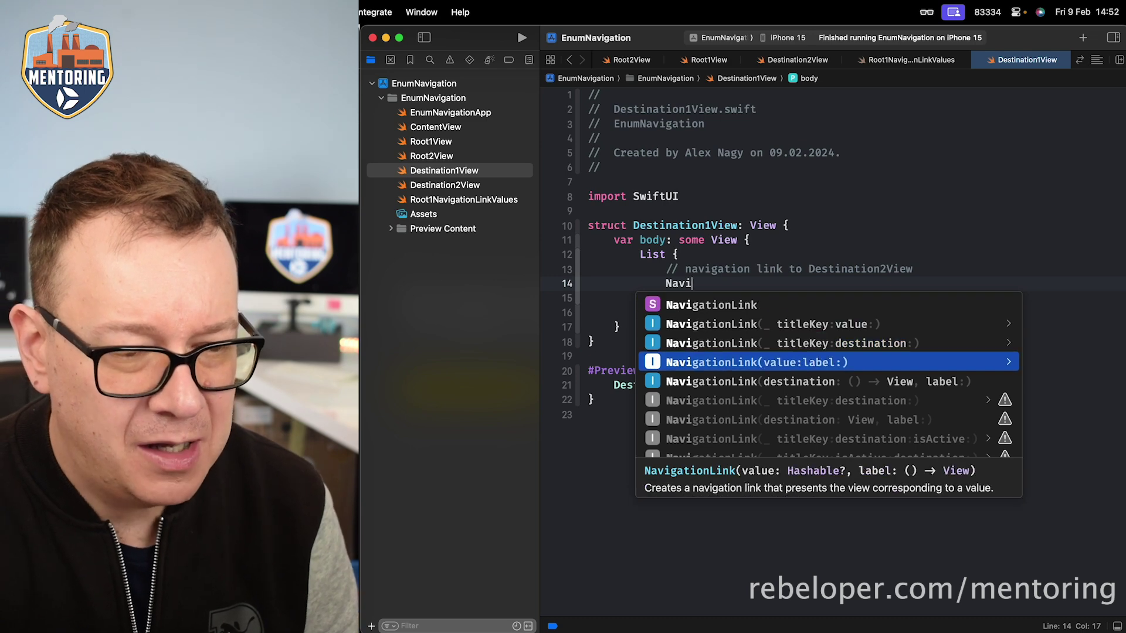
pyautogui.press('Return')
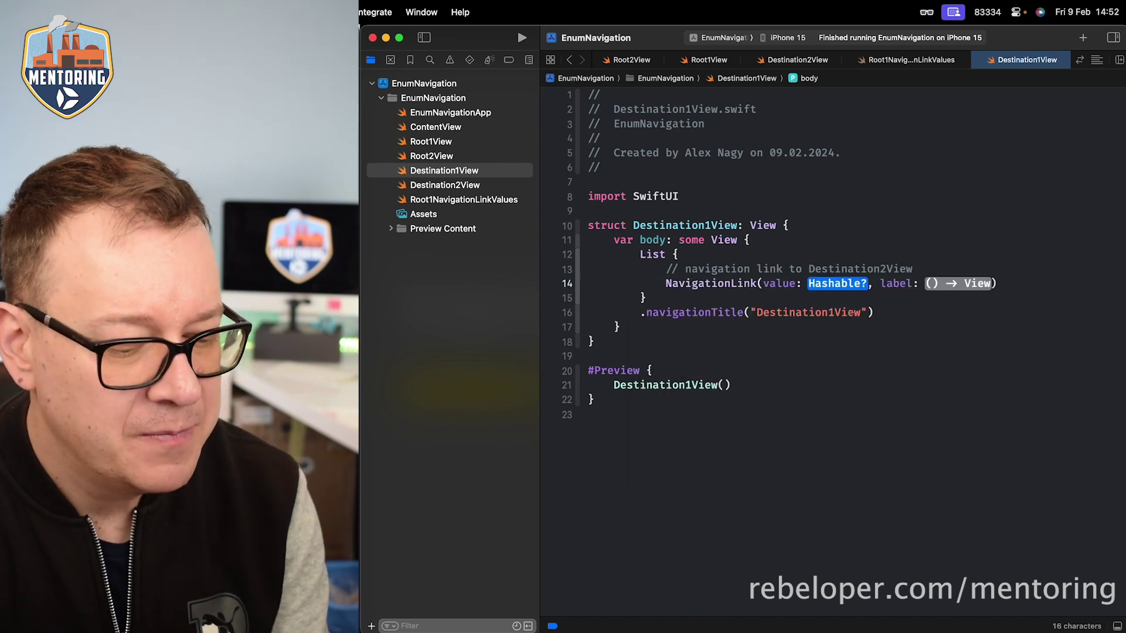
pyautogui.write('N')
pyautogui.write('oot')
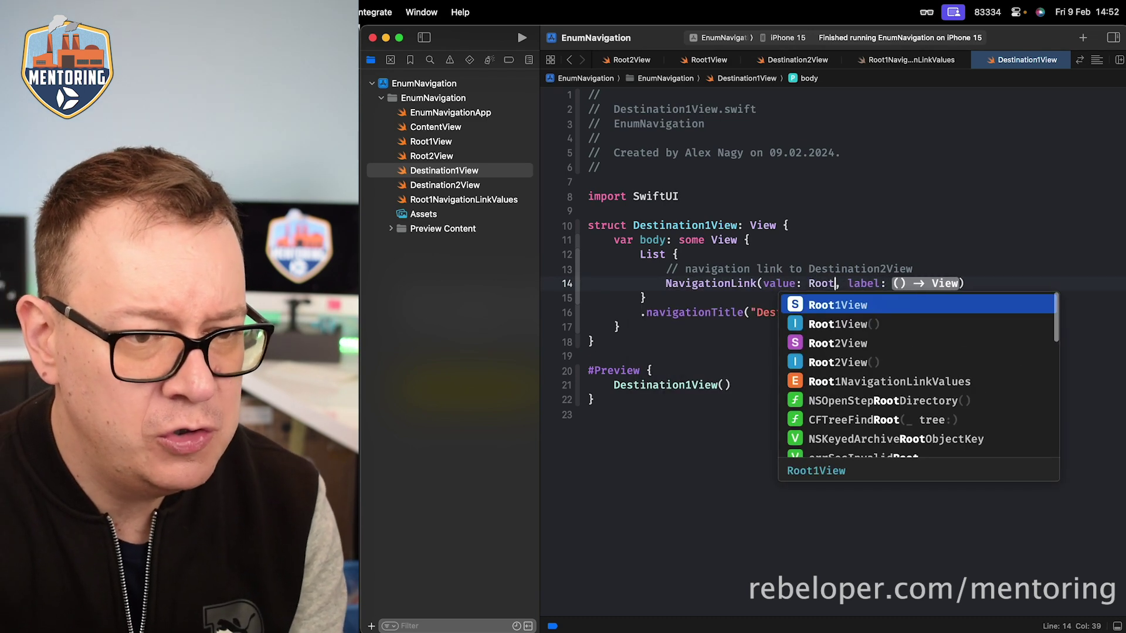
# - Set its value to Root1NavigationLinkValues.destination2(title: "Ada") with a Text("Destination2View") label
pyautogui.press('Down')
pyautogui.press('Down')
pyautogui.press('Down')
pyautogui.press('Down')
pyautogui.press('Return')
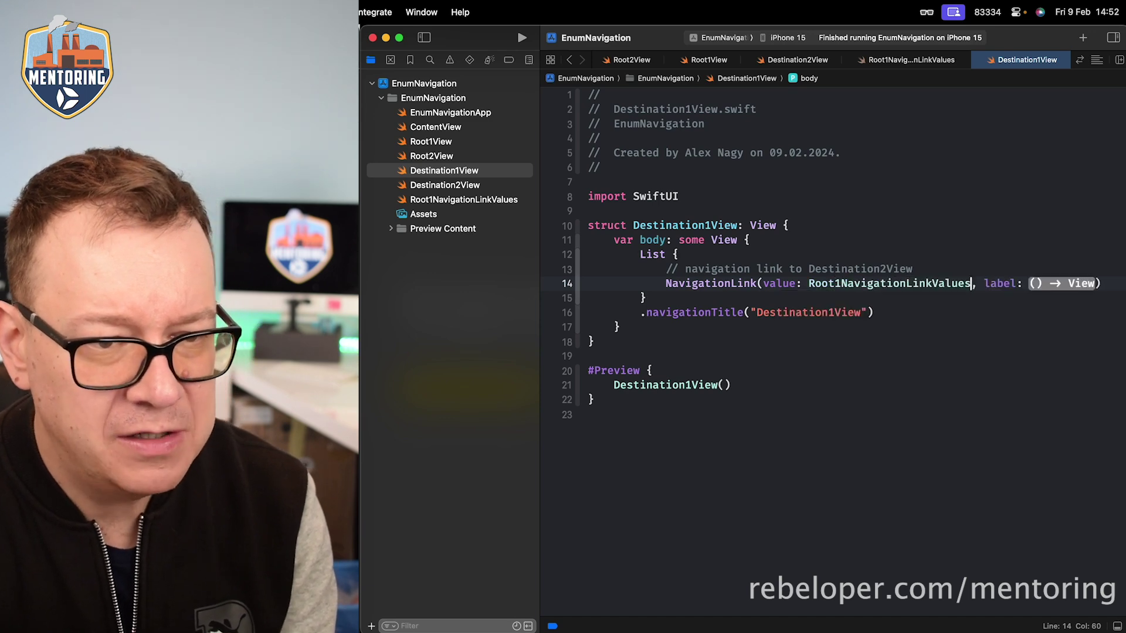
pyautogui.write('.')
pyautogui.press('Down')
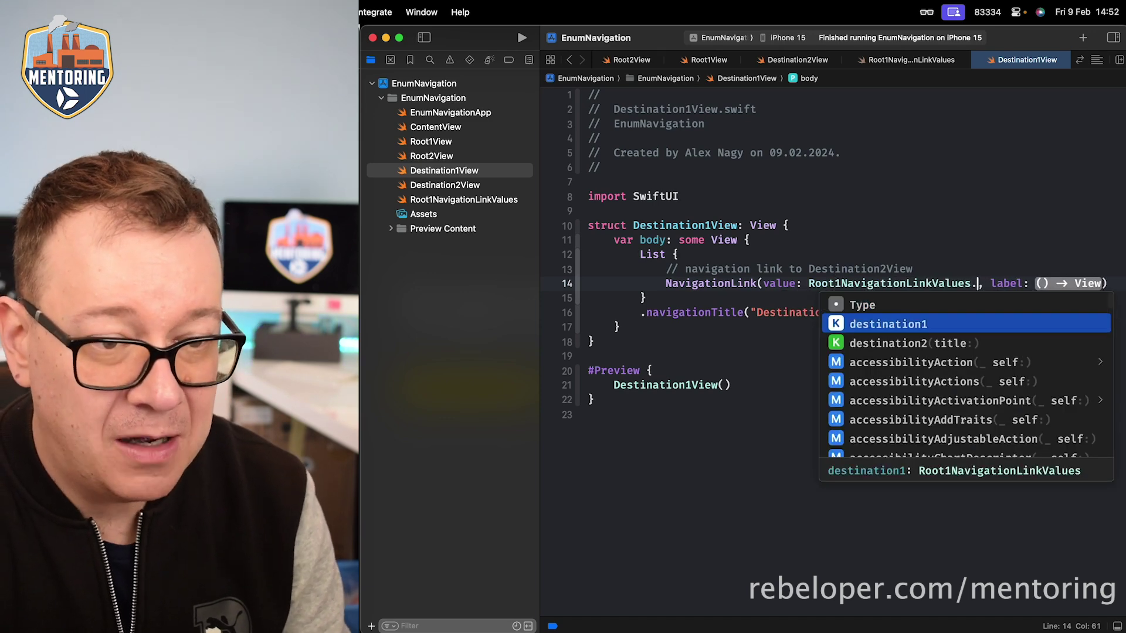
pyautogui.press('Down')
pyautogui.press('Return')
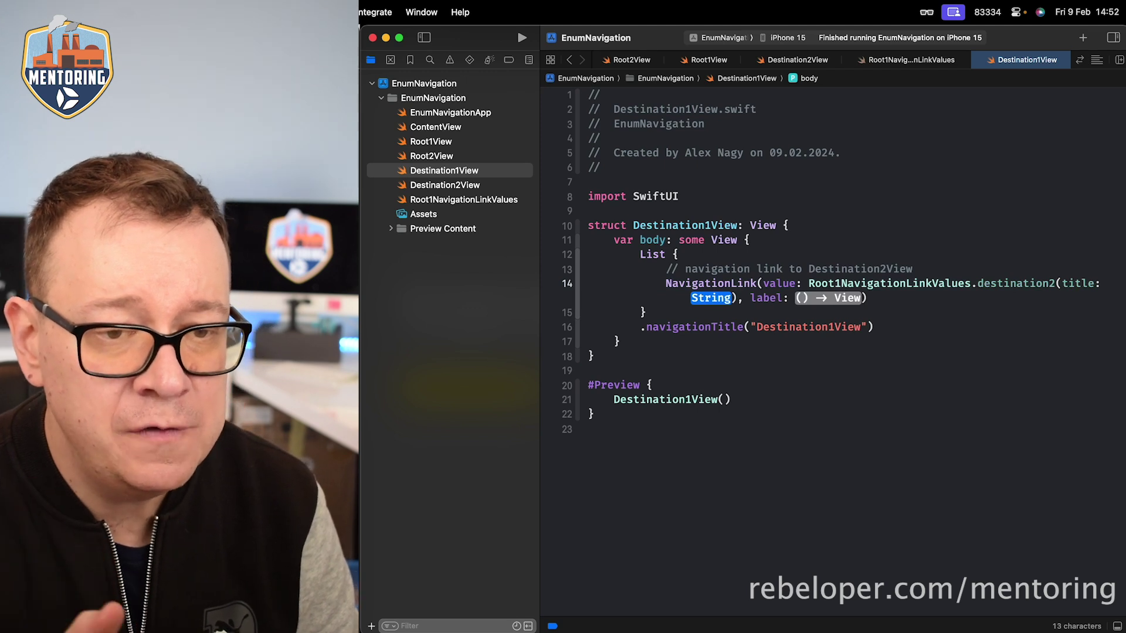
pyautogui.write('"Ada')
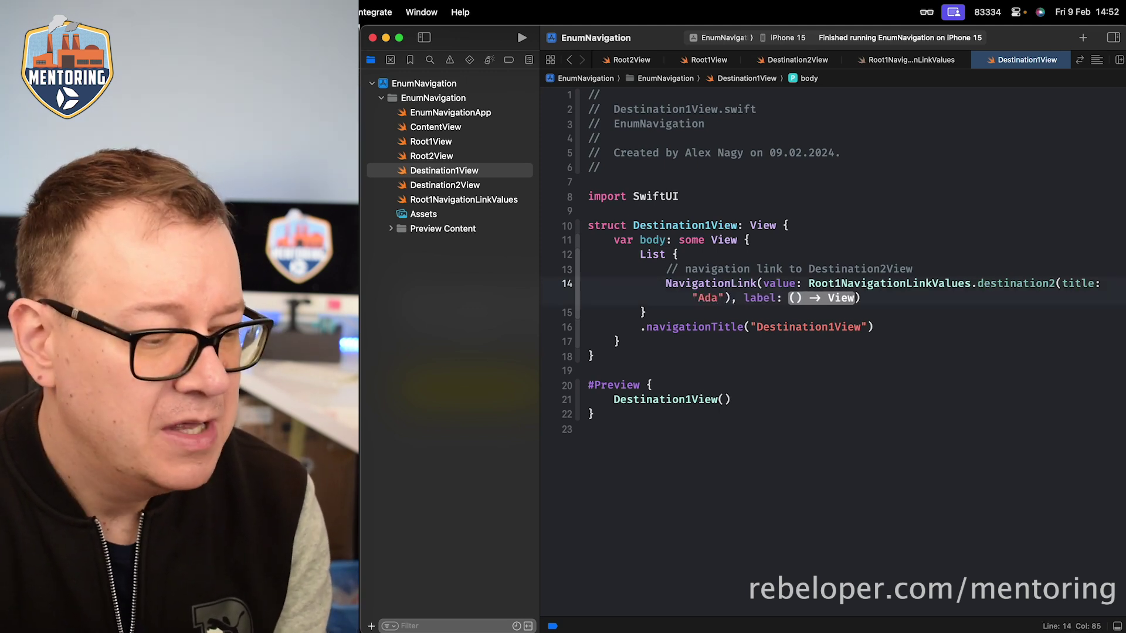
pyautogui.press('Return')
pyautogui.write('T')
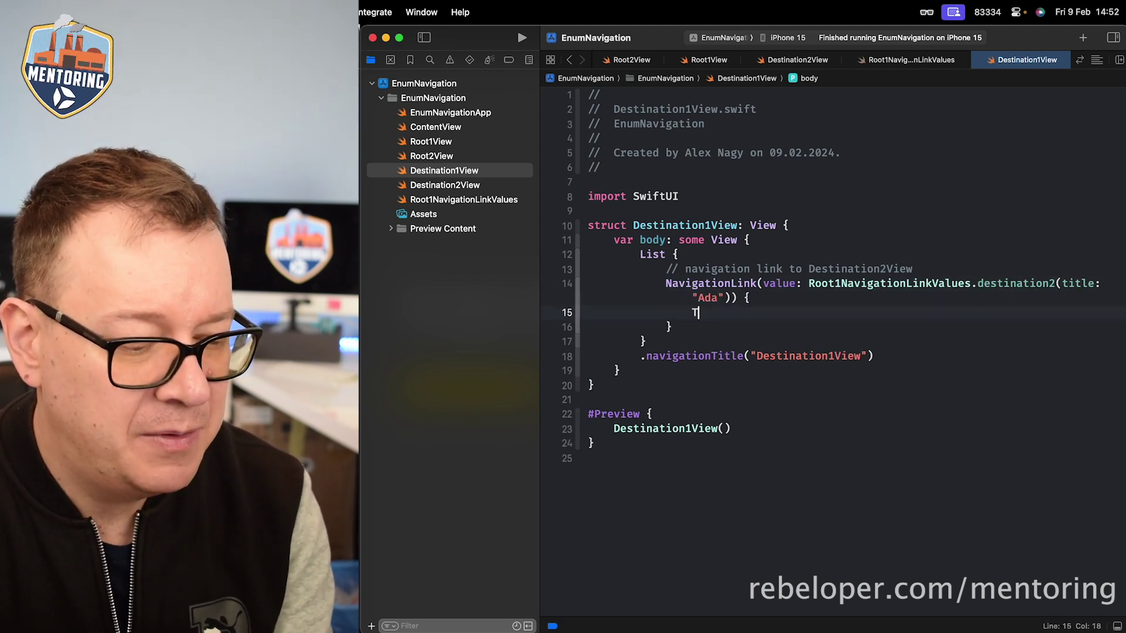
pyautogui.write('ext("Destination2View')
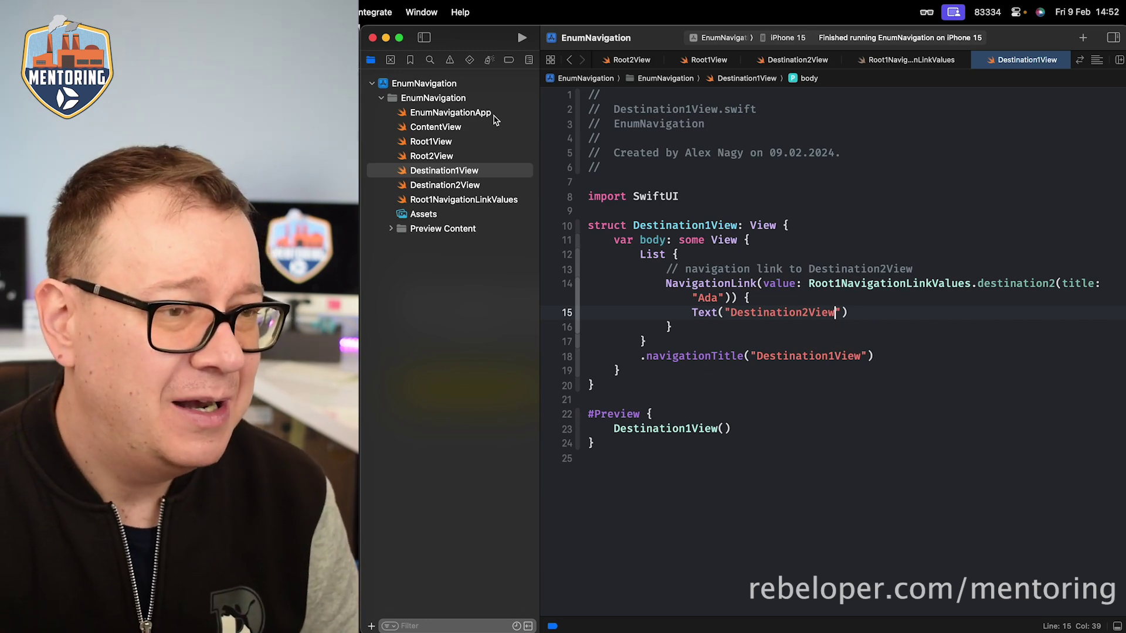
# - In ContentView, wrap Root1View() inside a NavigationStack block
pyautogui.click(458, 134)
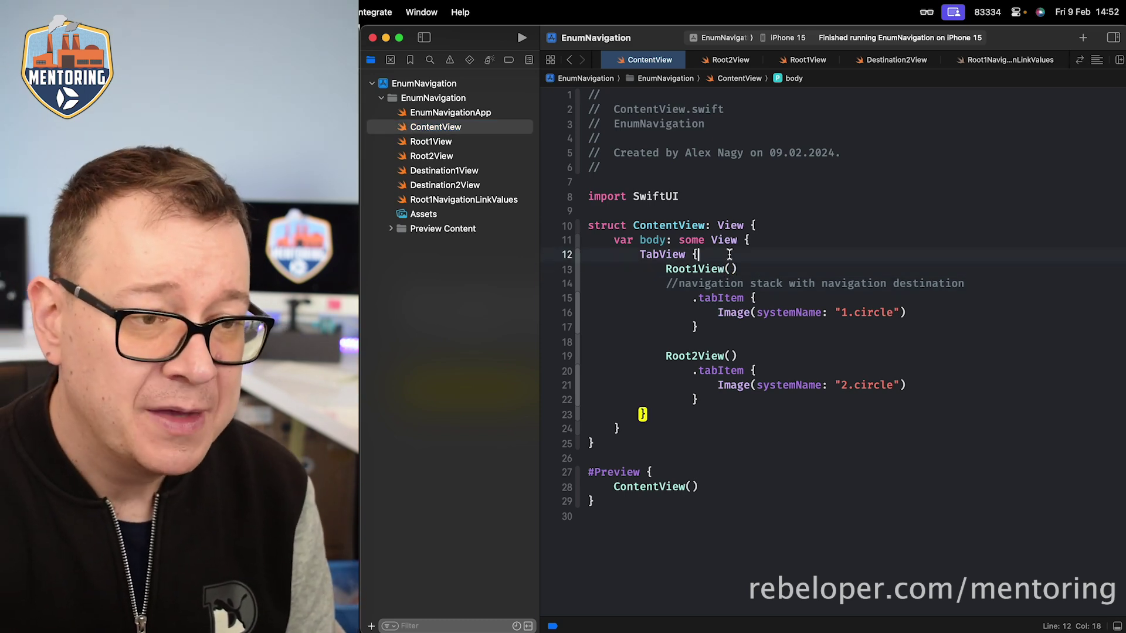
pyautogui.press('super+Left')
pyautogui.press('Return')
pyautogui.press('Up')
pyautogui.write('avig')
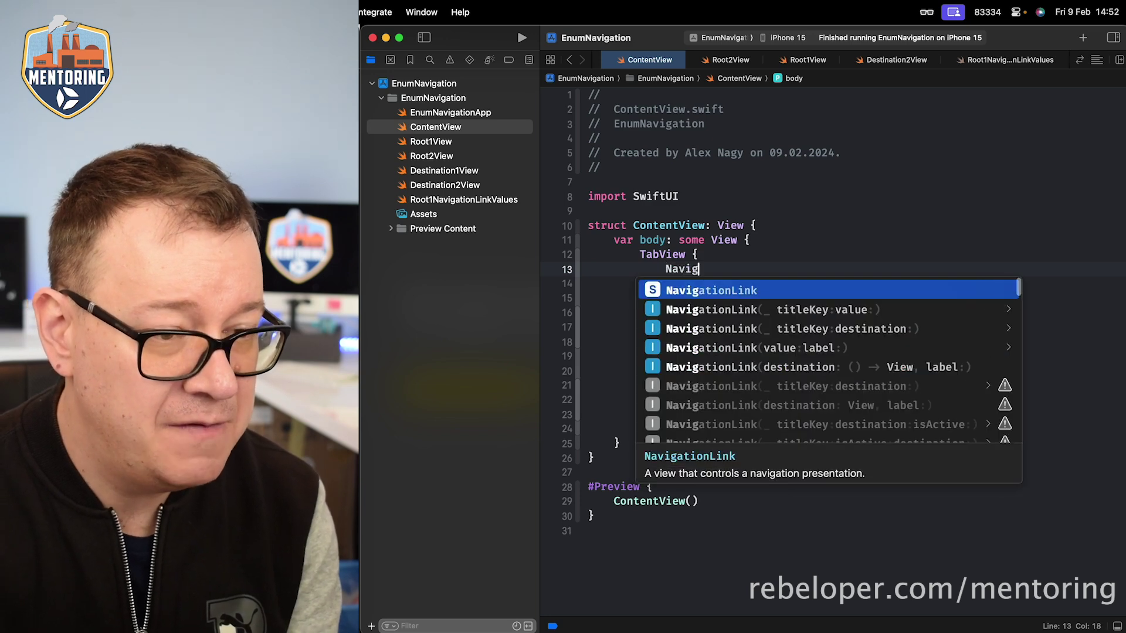
pyautogui.write('st')
pyautogui.press('Return')
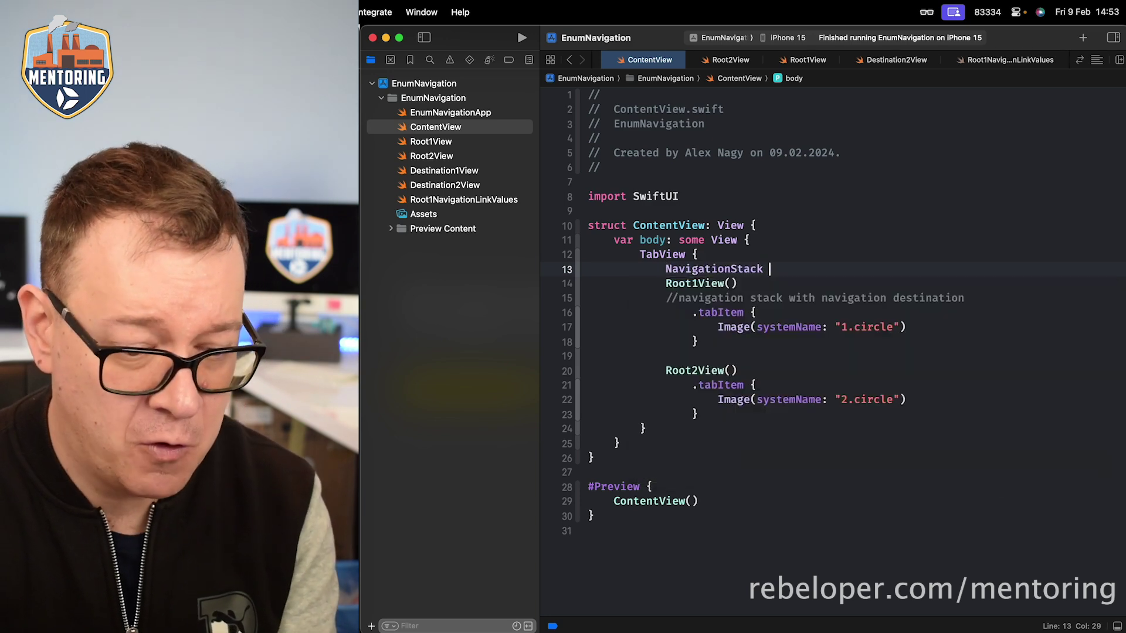
pyautogui.press('Down')
pyautogui.press('Return')
pyautogui.write('}')
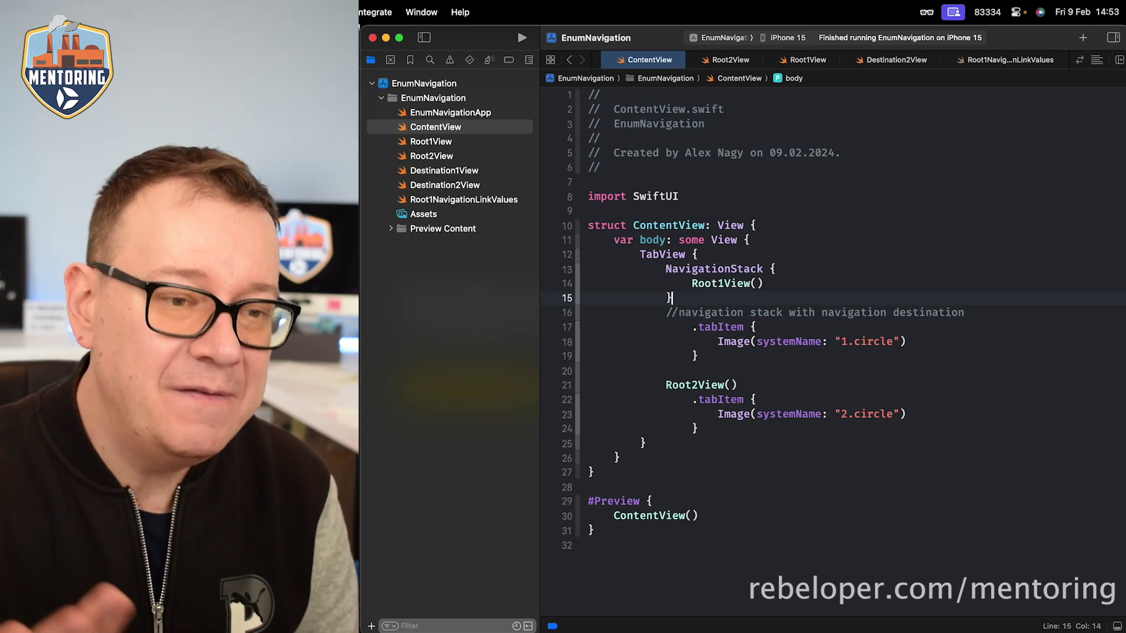
# - Give Root1View .navigationDestination(for: Root1NavigationLinkValues.self) with a { $0 } destination closure
pyautogui.click(811, 282)
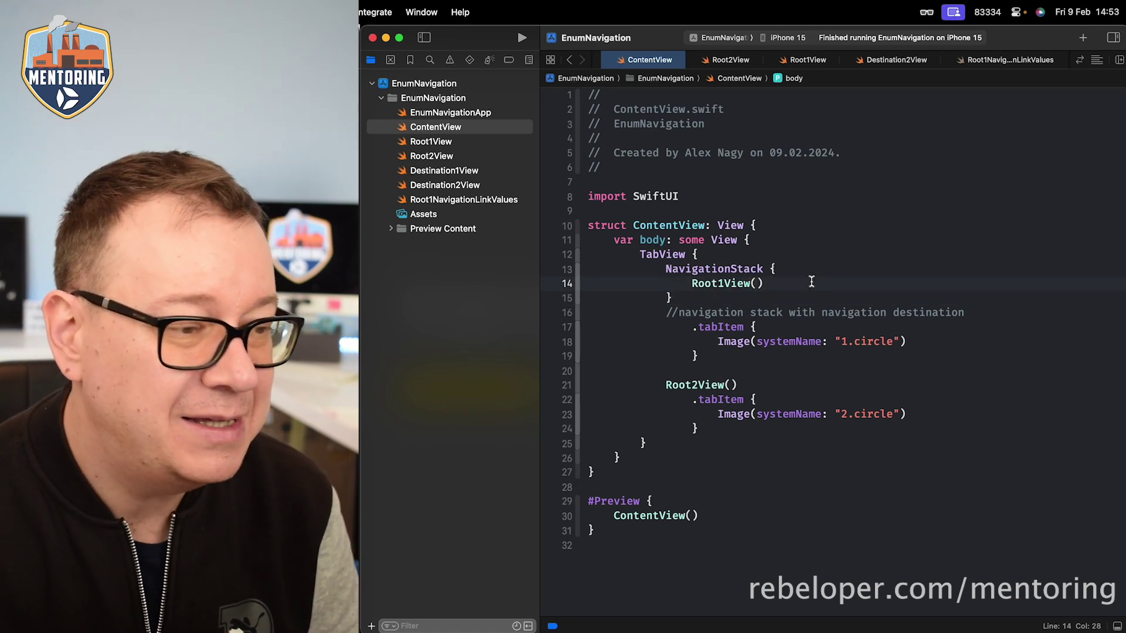
pyautogui.press('Return')
pyautogui.write('.')
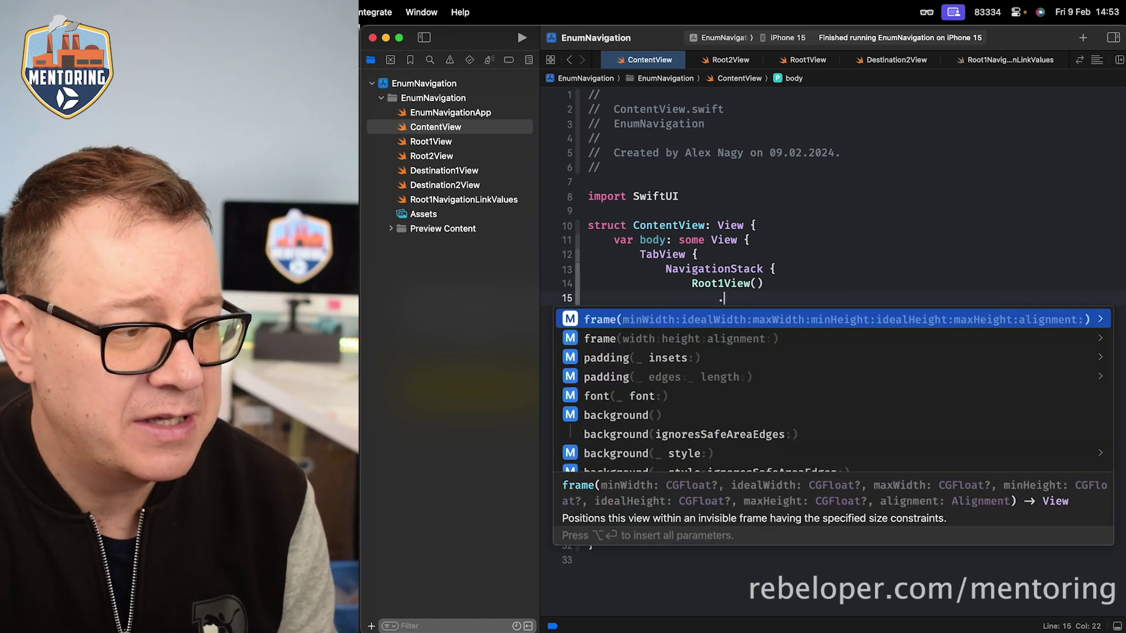
pyautogui.write('navigat')
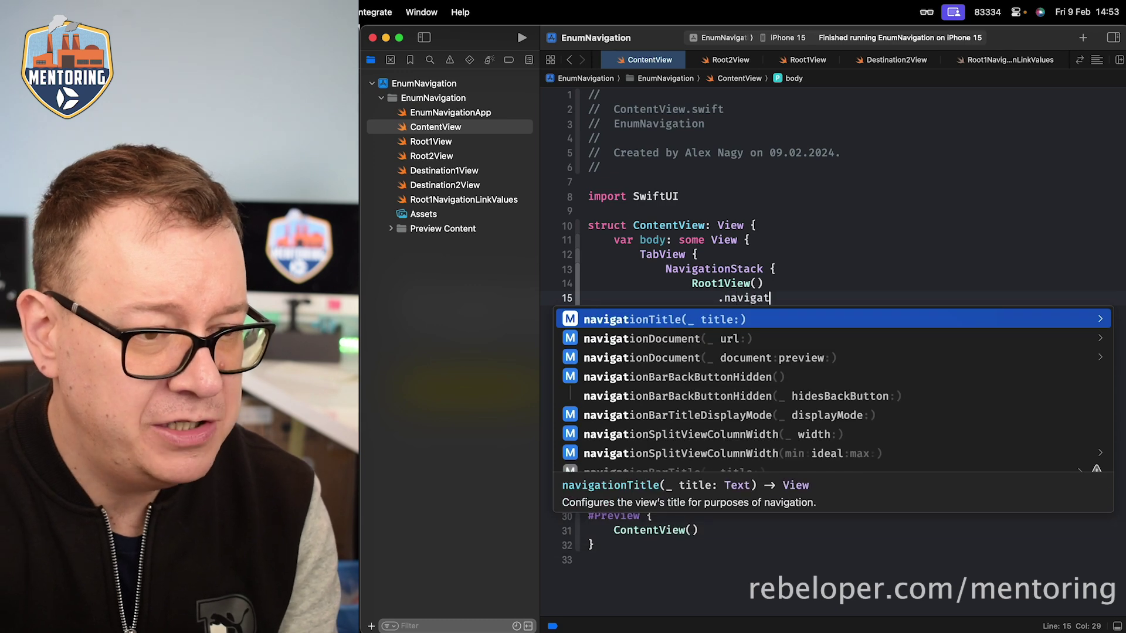
pyautogui.write('des')
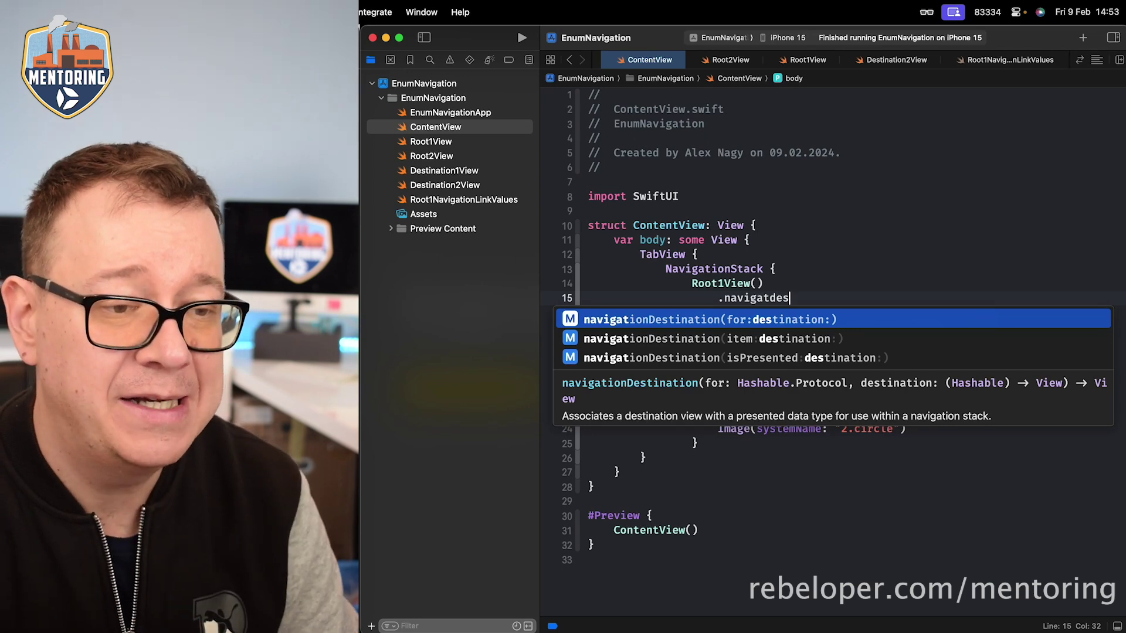
pyautogui.press('Return')
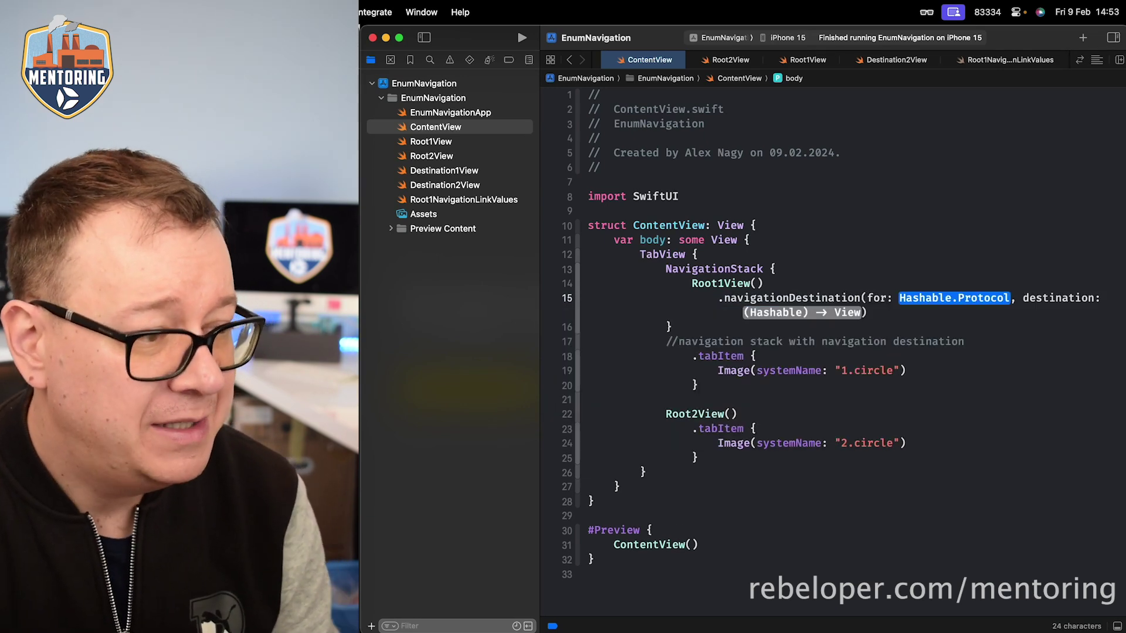
pyautogui.write('Rott')
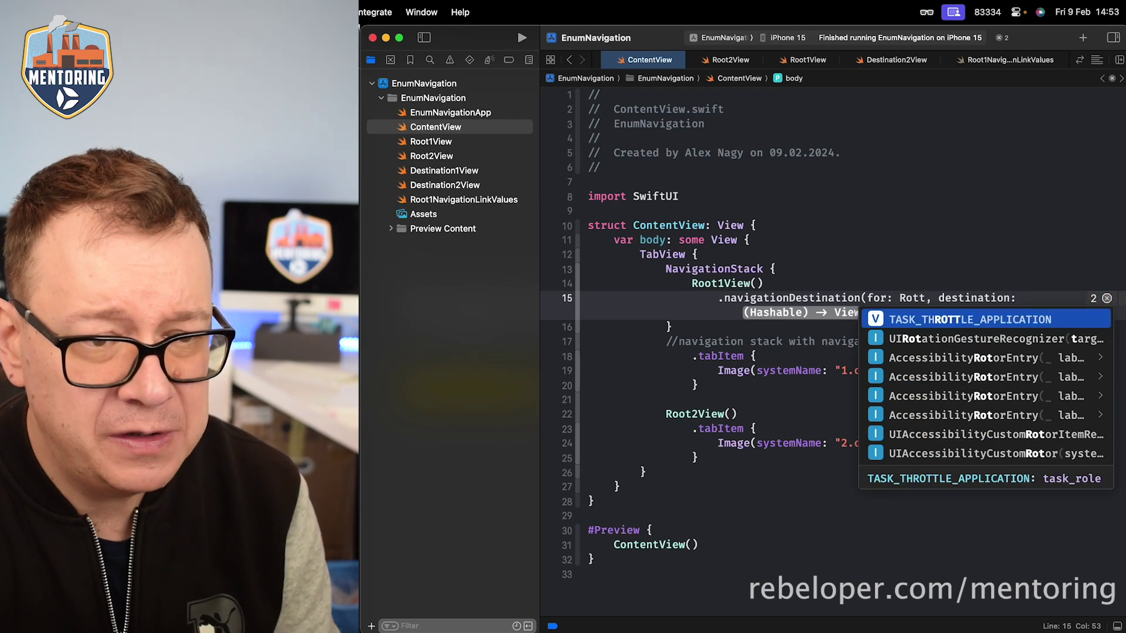
pyautogui.press('BackSpace')
pyautogui.press('BackSpace')
pyautogui.write('ot')
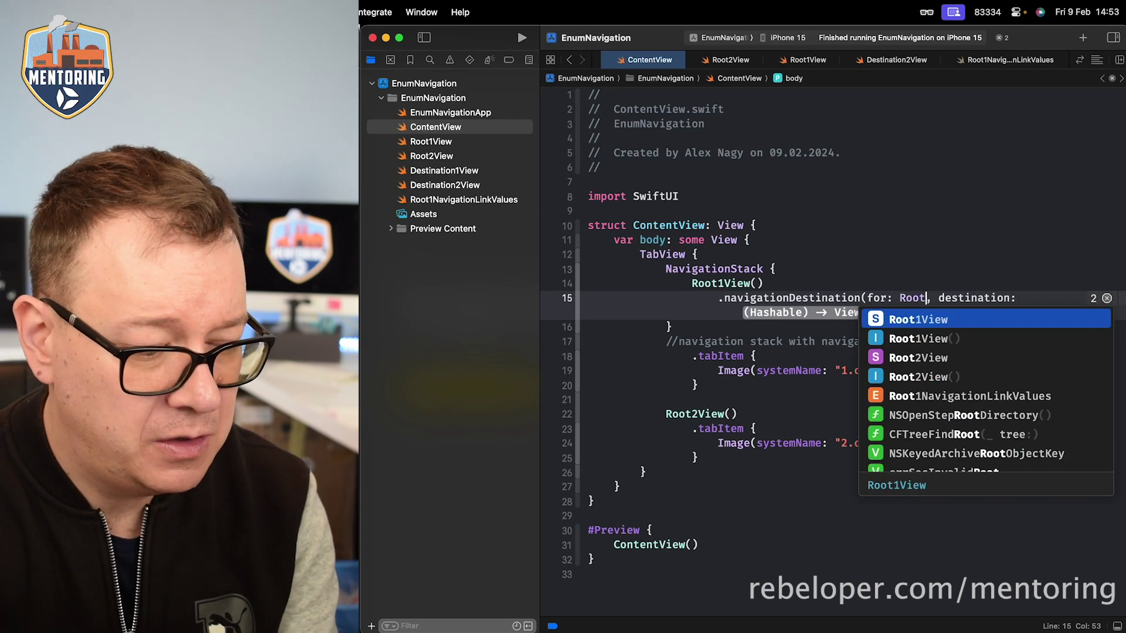
pyautogui.write('1')
pyautogui.press('Down')
pyautogui.press('Down')
pyautogui.press('Return')
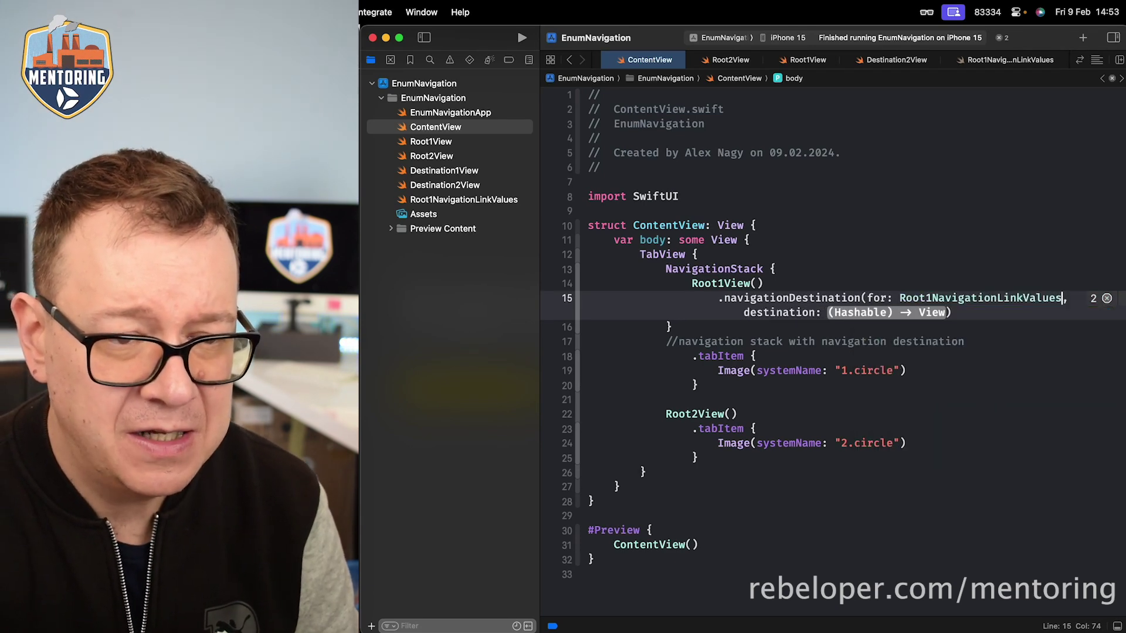
pyautogui.write('.self')
pyautogui.press('Return')
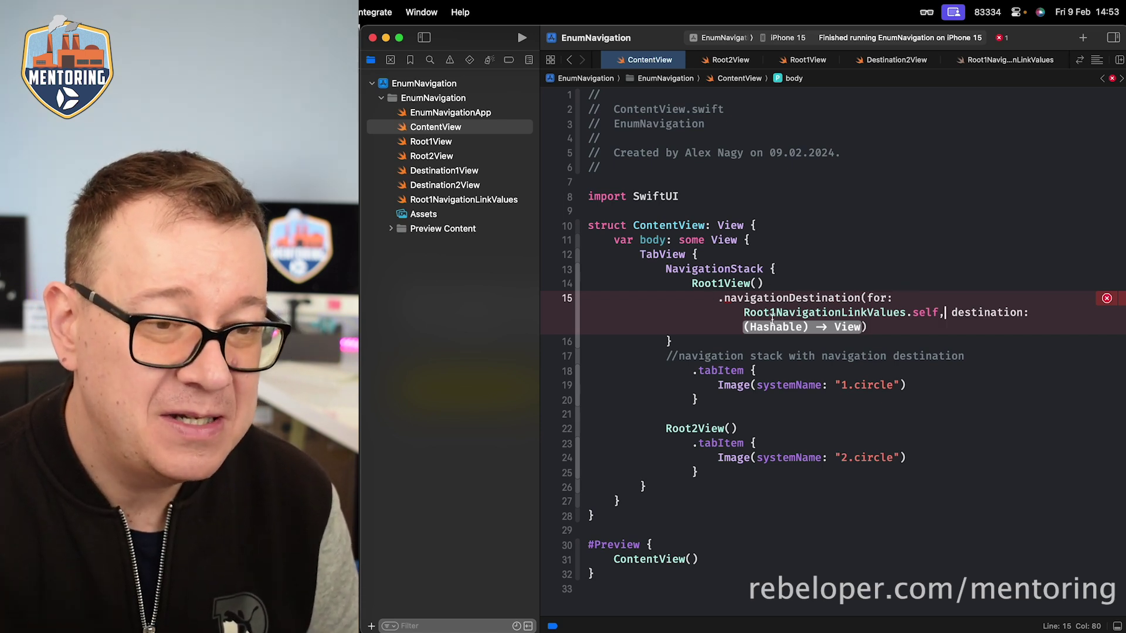
pyautogui.click(809, 328)
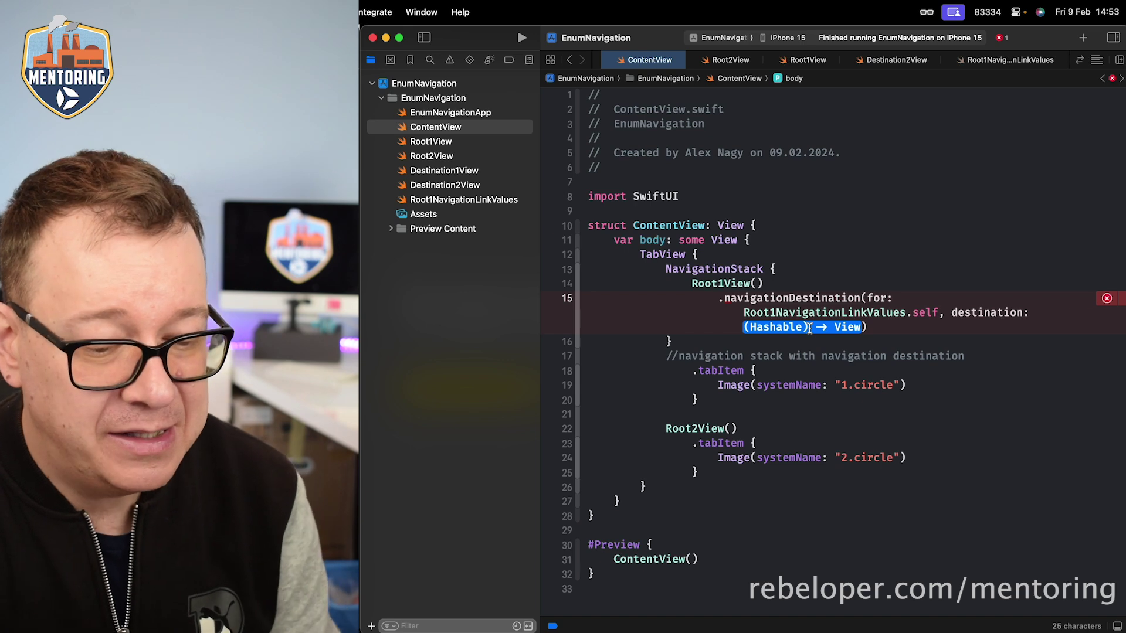
pyautogui.write('{ ')
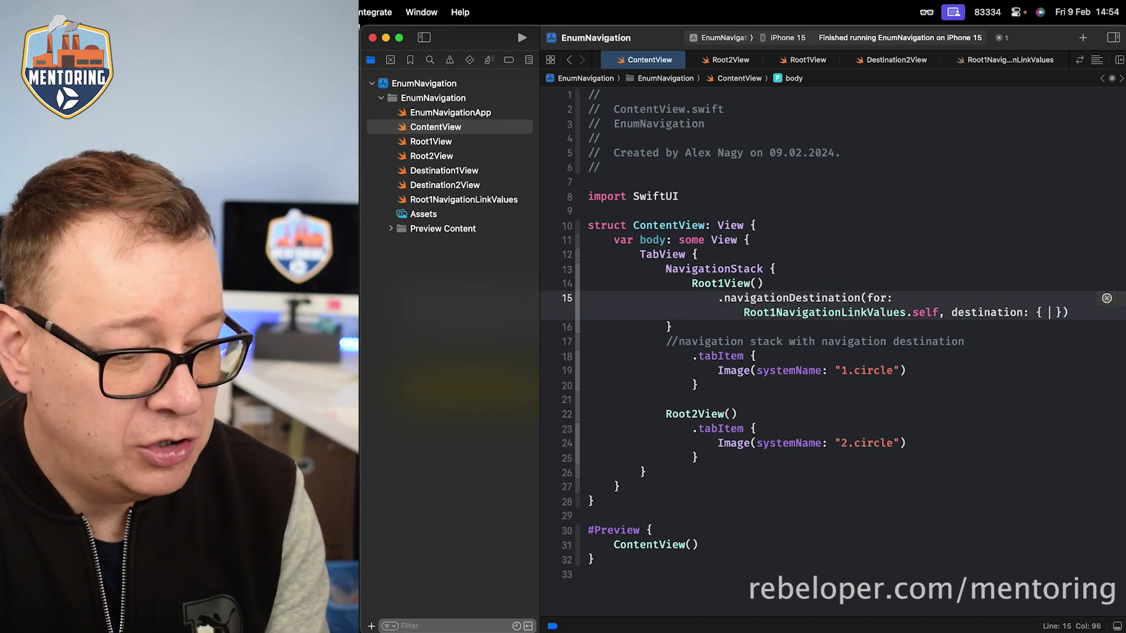
pyautogui.write('$0')
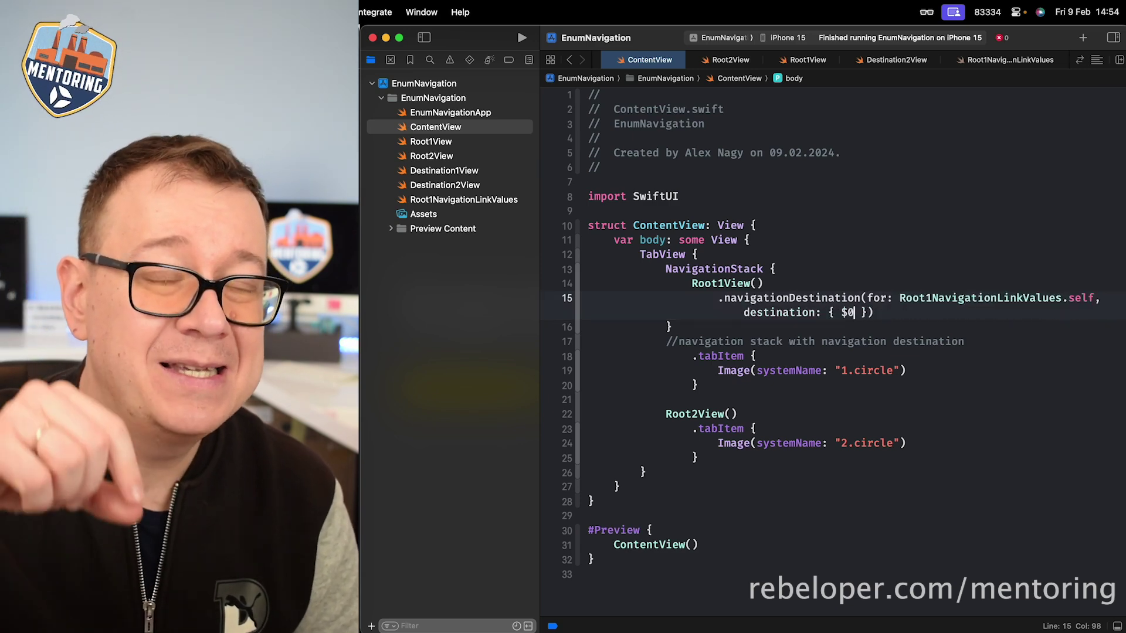
pyautogui.doubleClick(1015, 299)
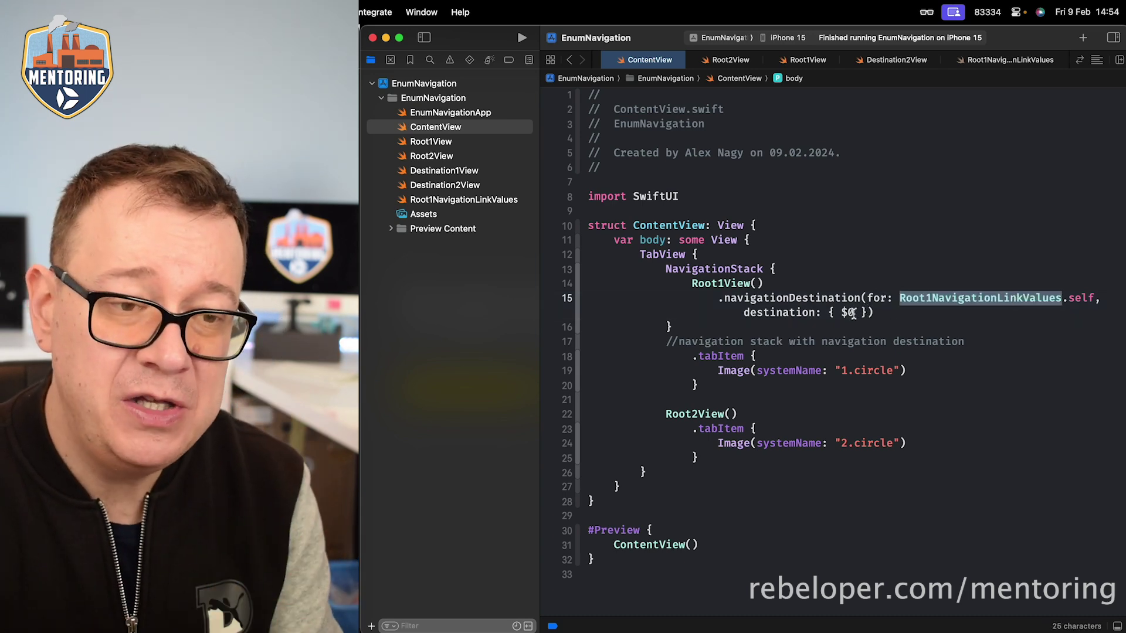
pyautogui.doubleClick(852, 314)
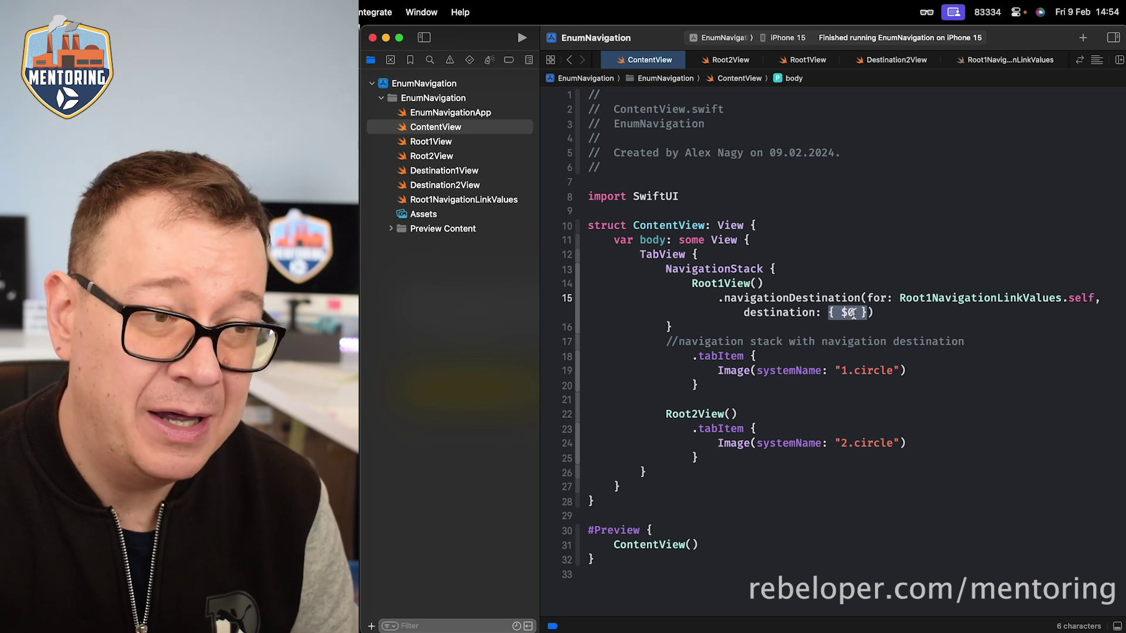
pyautogui.click(498, 203)
pyautogui.click(886, 225)
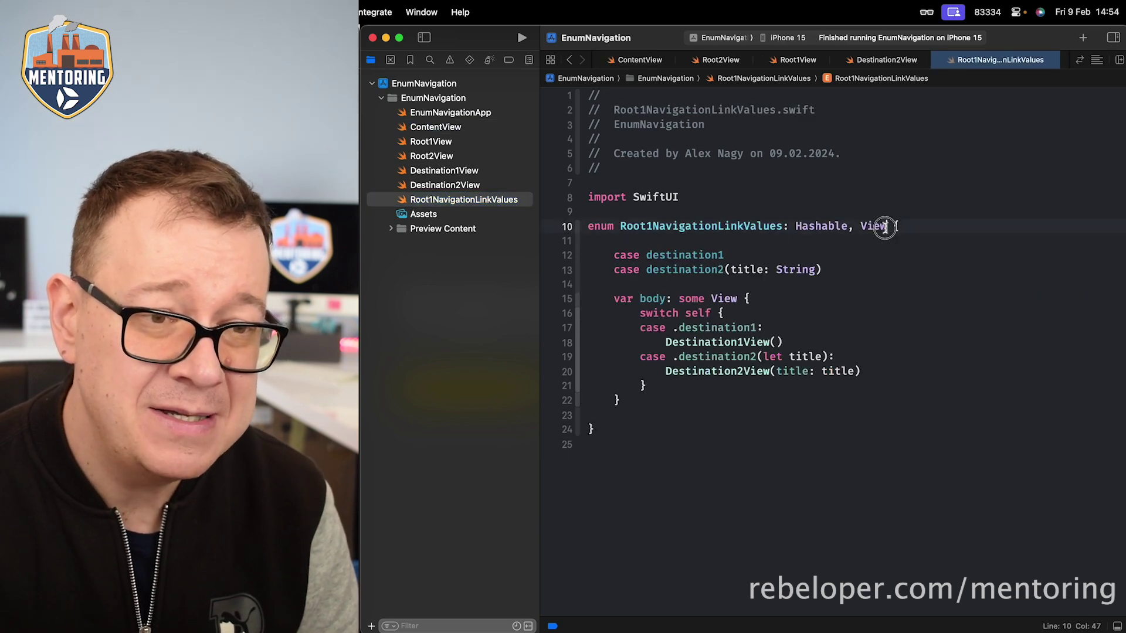
pyautogui.doubleClick(716, 329)
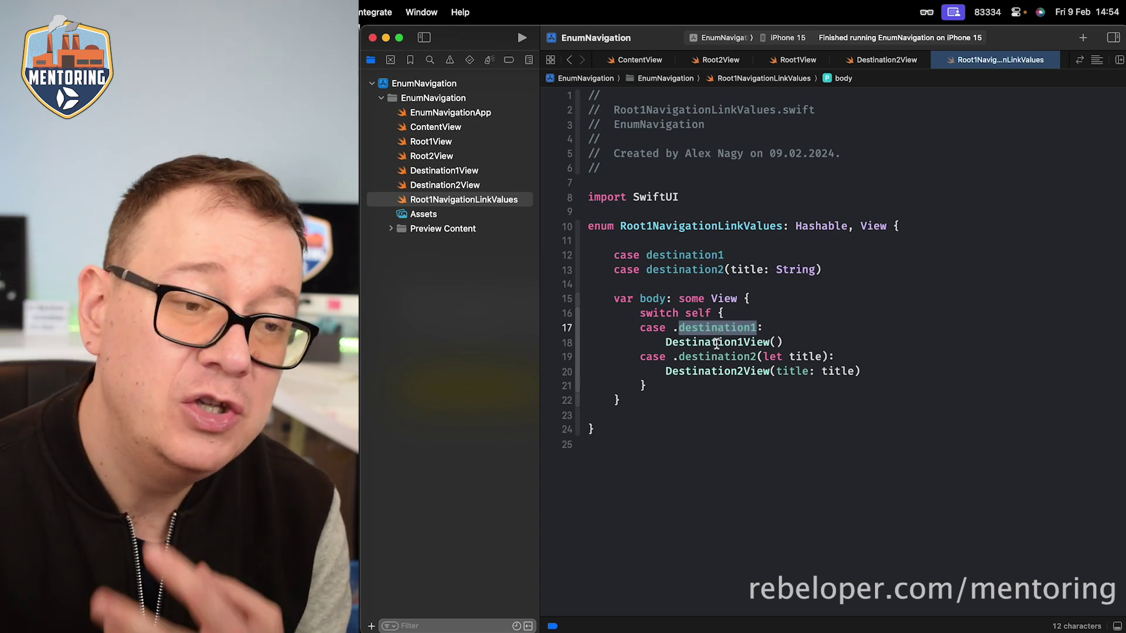
pyautogui.doubleClick(717, 344)
pyautogui.doubleClick(711, 371)
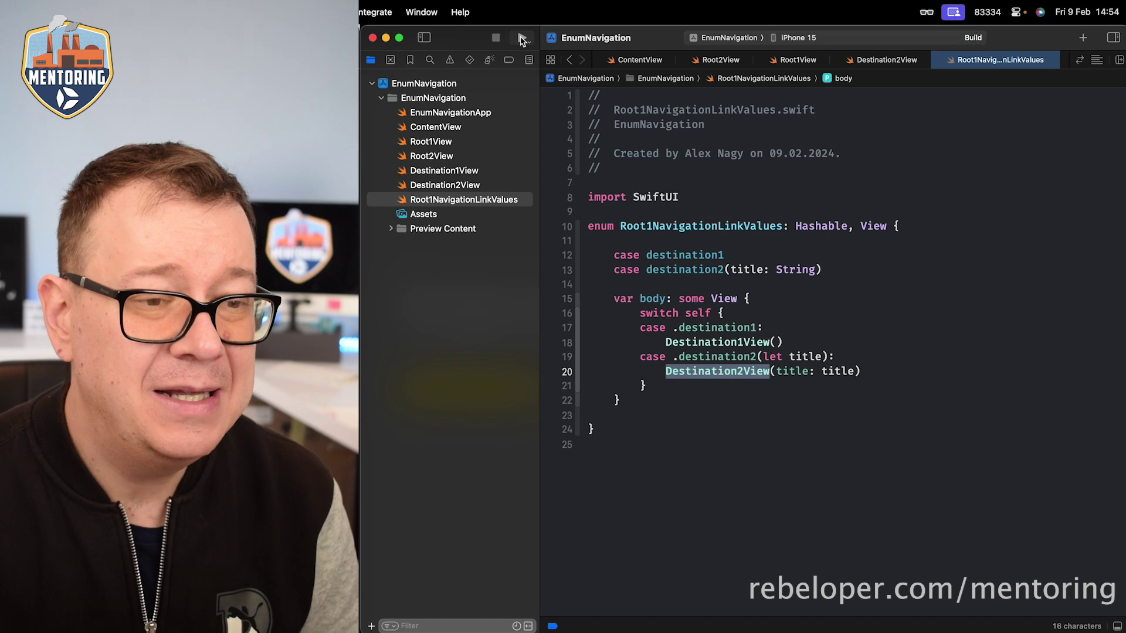
# - Build and run the app, then switch to the second tab and back
pyautogui.click(522, 40)
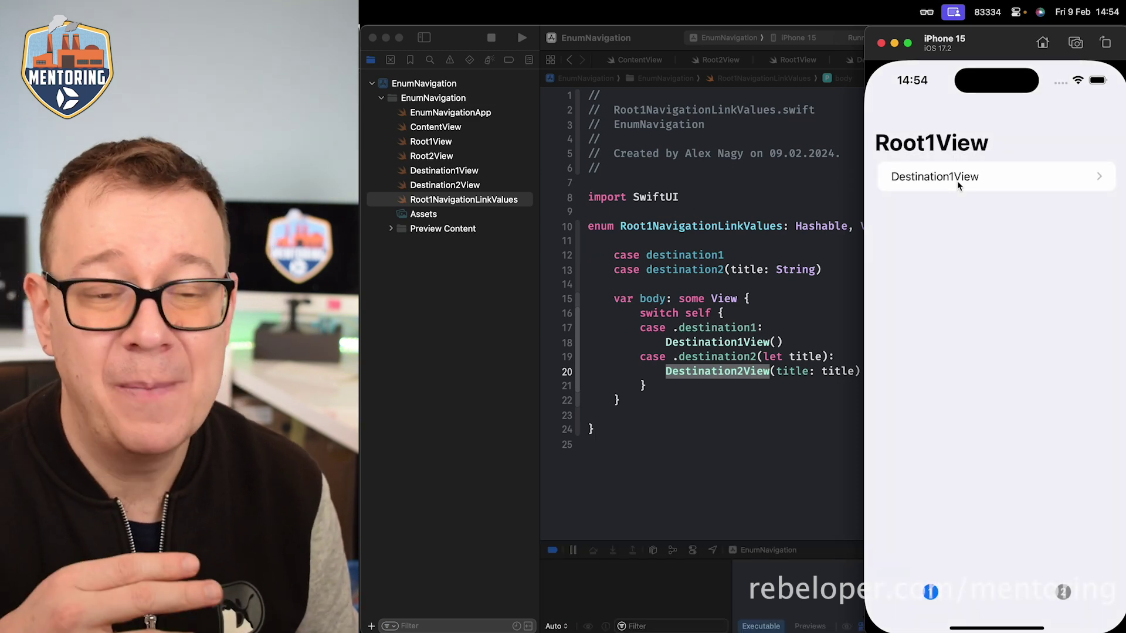
pyautogui.click(1063, 593)
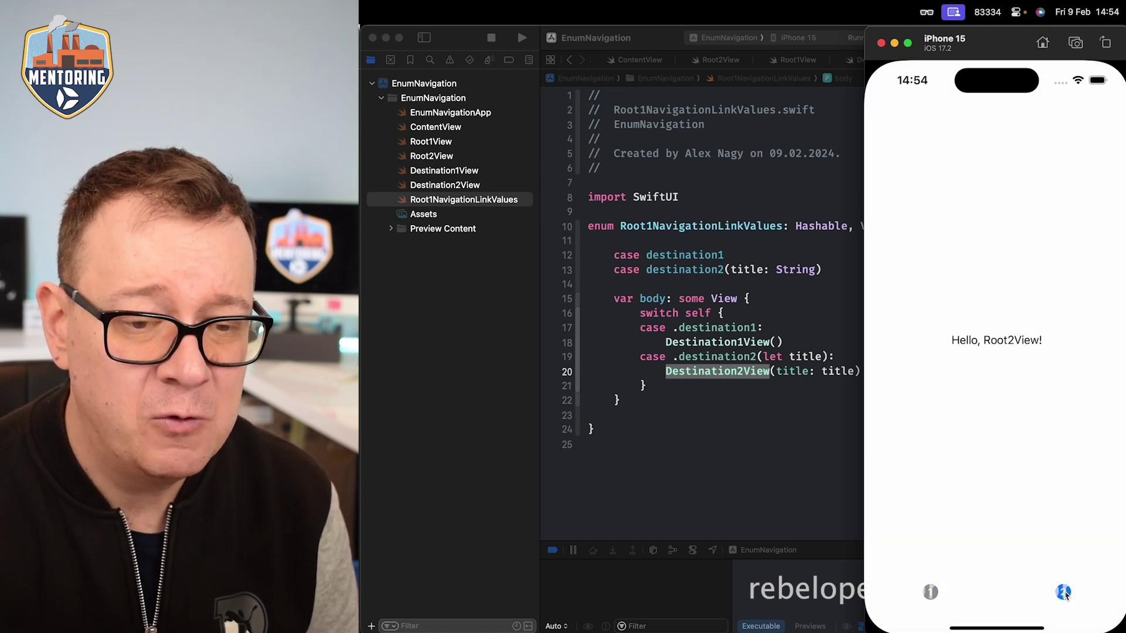
pyautogui.click(932, 595)
# - Navigate to Destination1View and Hello, Ada!, go back, and return to Xcode
pyautogui.click(949, 179)
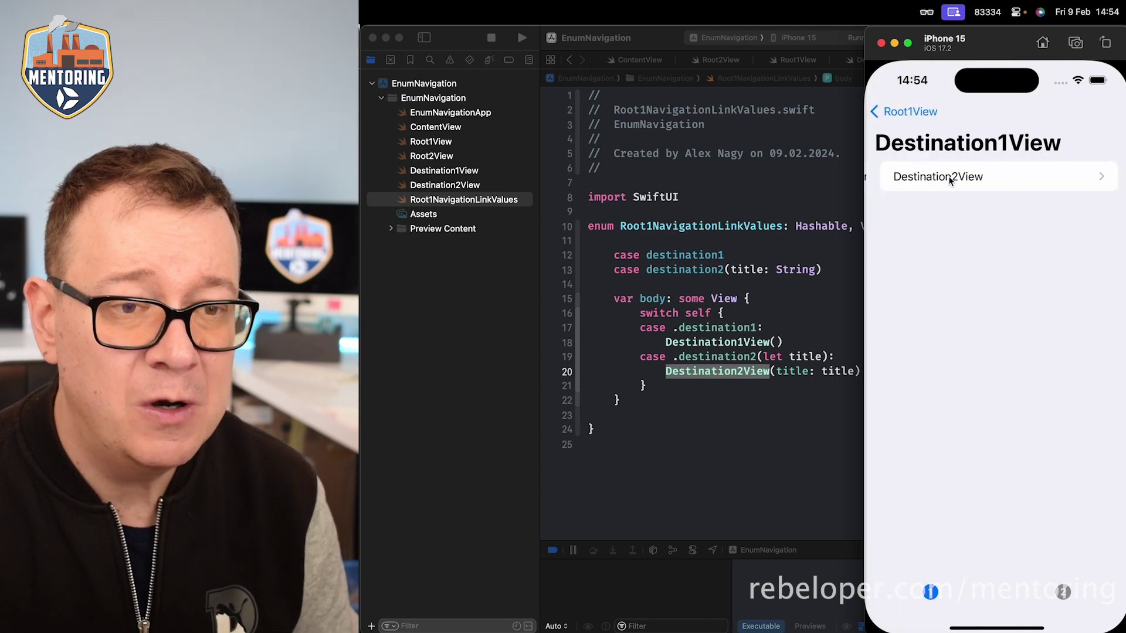
pyautogui.click(949, 177)
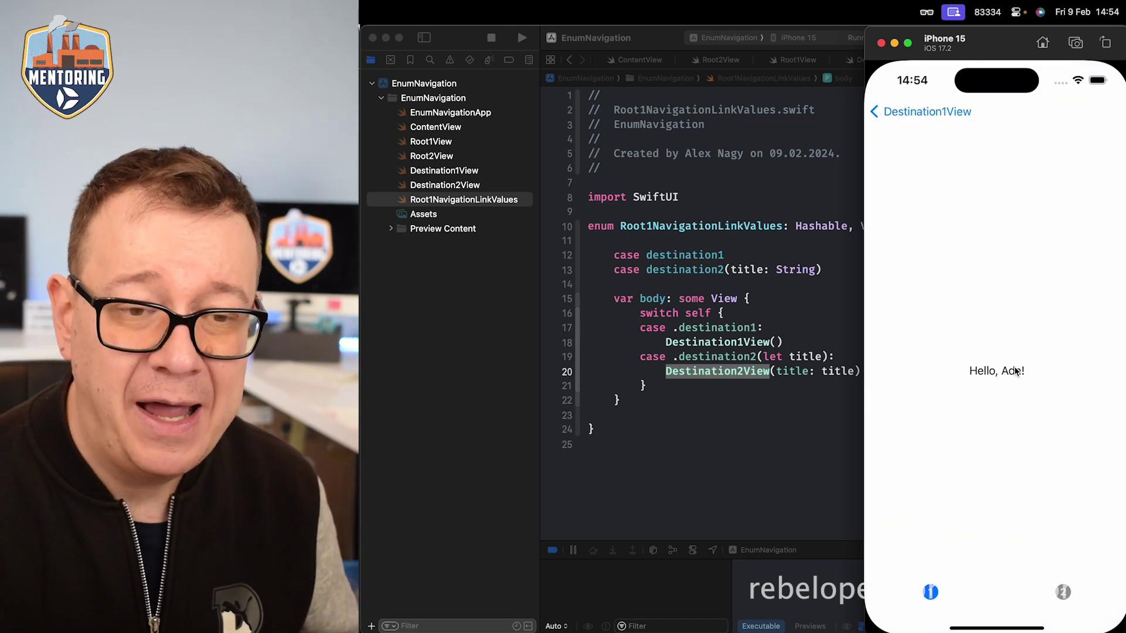
pyautogui.click(927, 112)
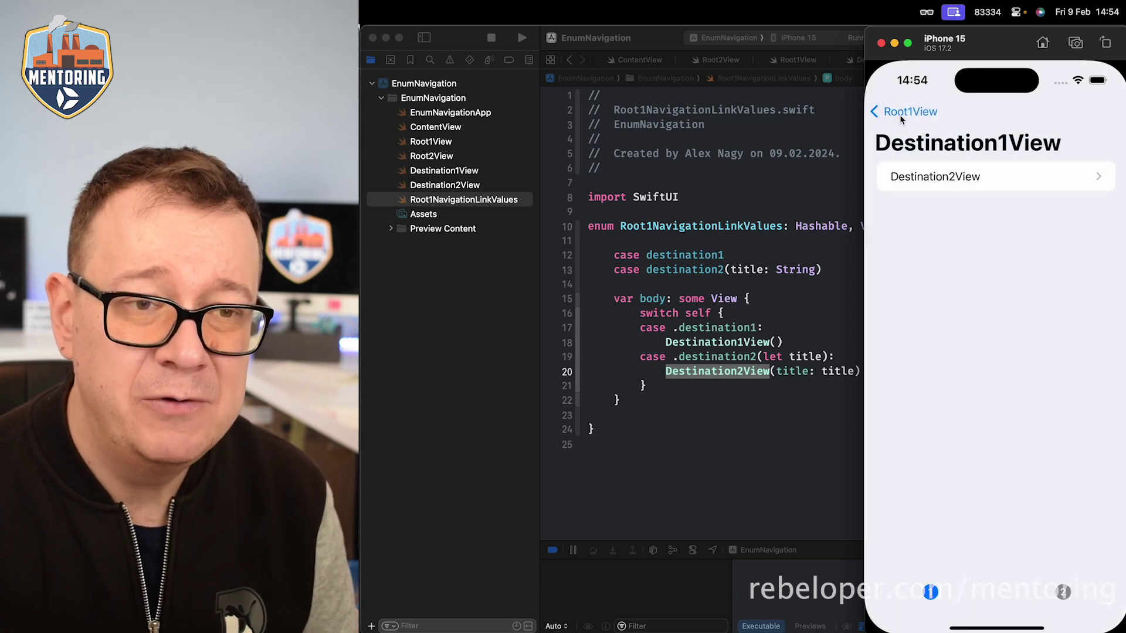
pyautogui.click(804, 339)
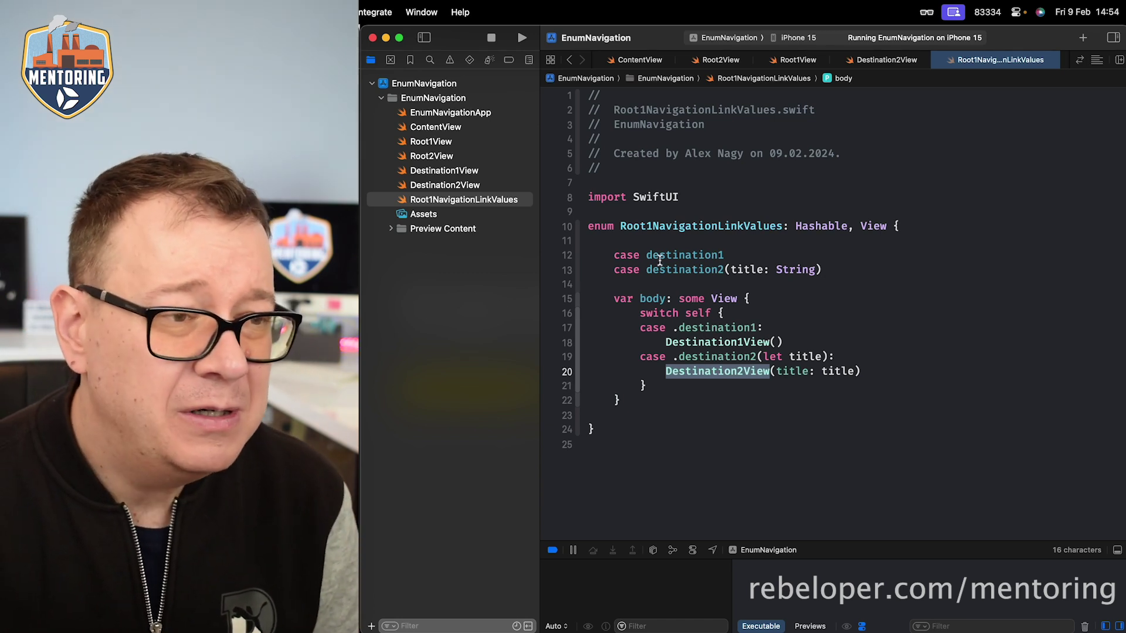
# - Open ContentView and highlight NavigationStack, navigationDestination and the $0 closure
pyautogui.click(449, 127)
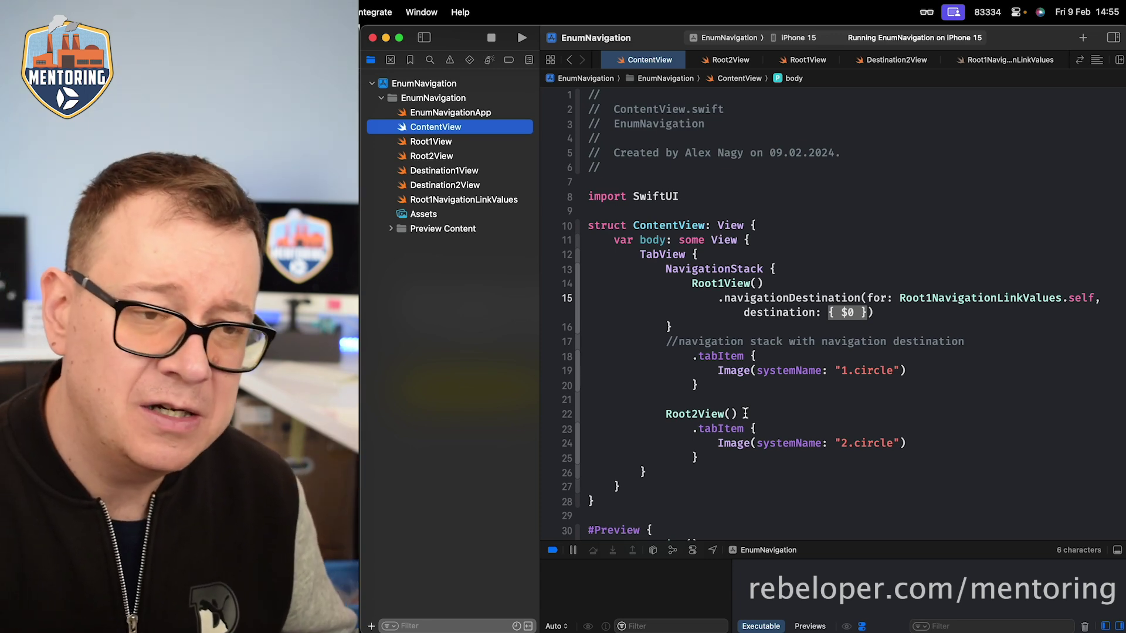
pyautogui.doubleClick(713, 268)
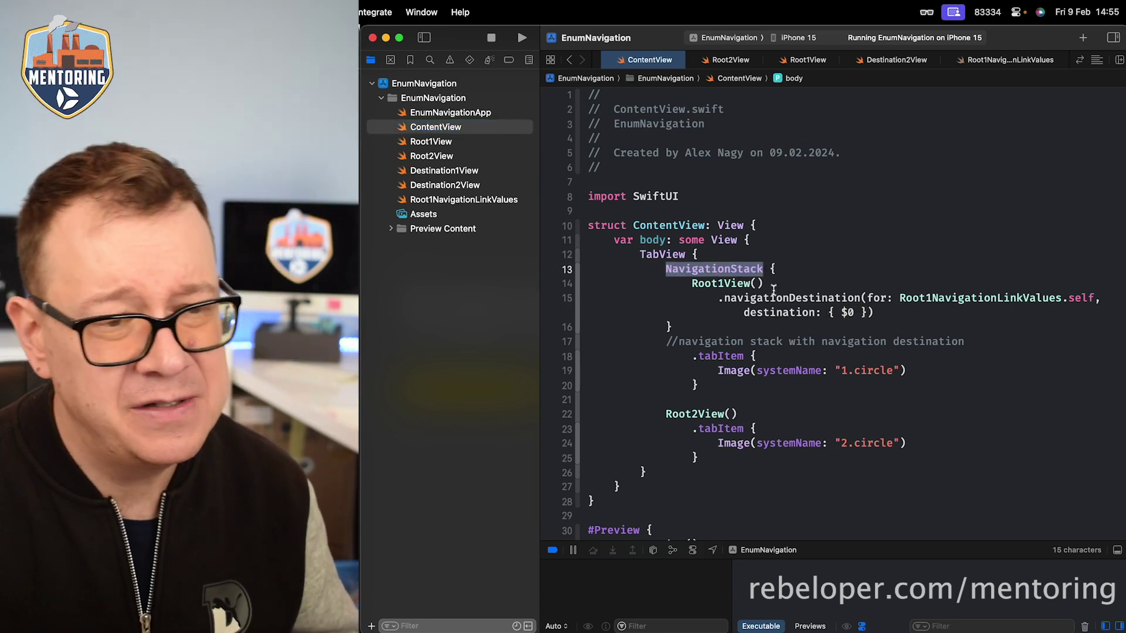
pyautogui.doubleClick(777, 298)
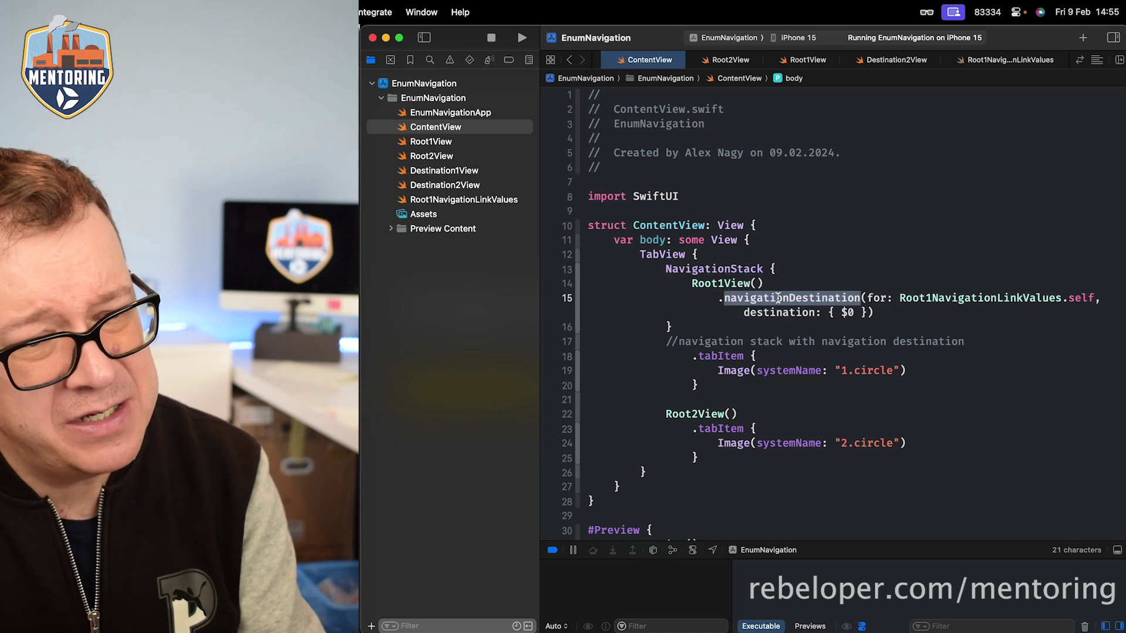
pyautogui.click(849, 313)
pyautogui.doubleClick(846, 314)
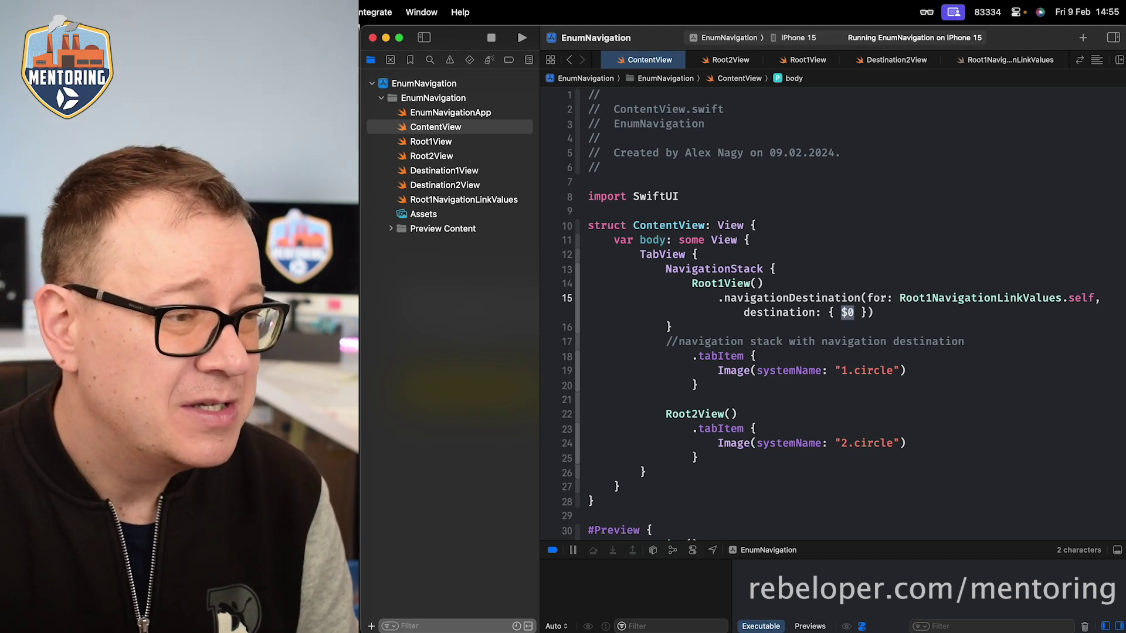
# - Start a new Swift File from the Root1NavigationLinkValues file in the navigator
pyautogui.click(507, 204)
pyautogui.rightClick(508, 204)
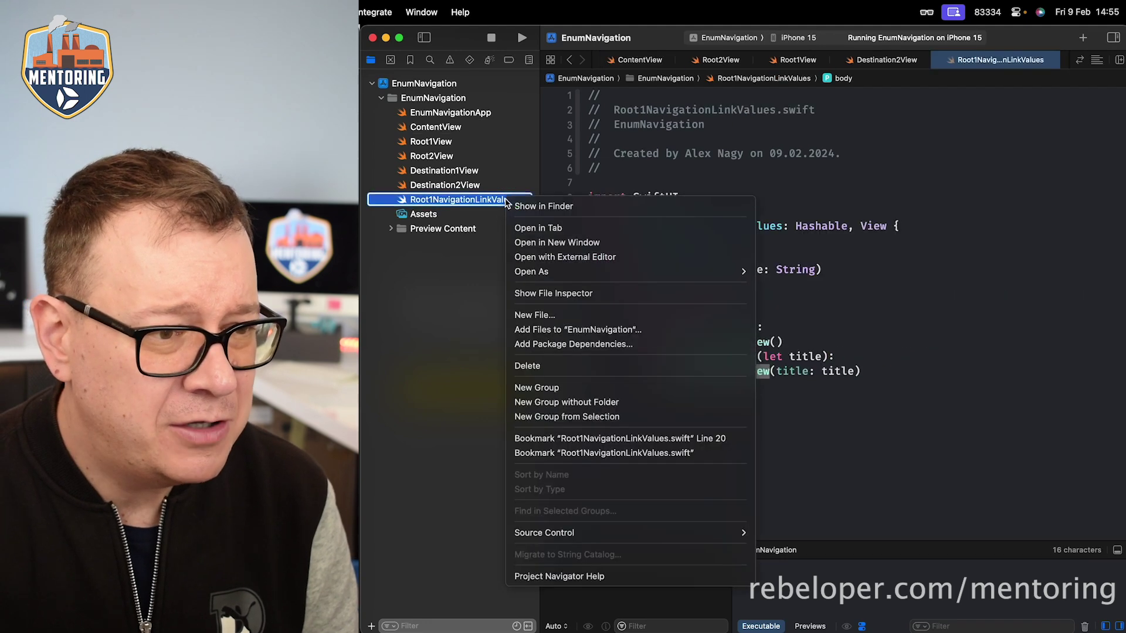
pyautogui.press('Escape')
pyautogui.press('super+n')
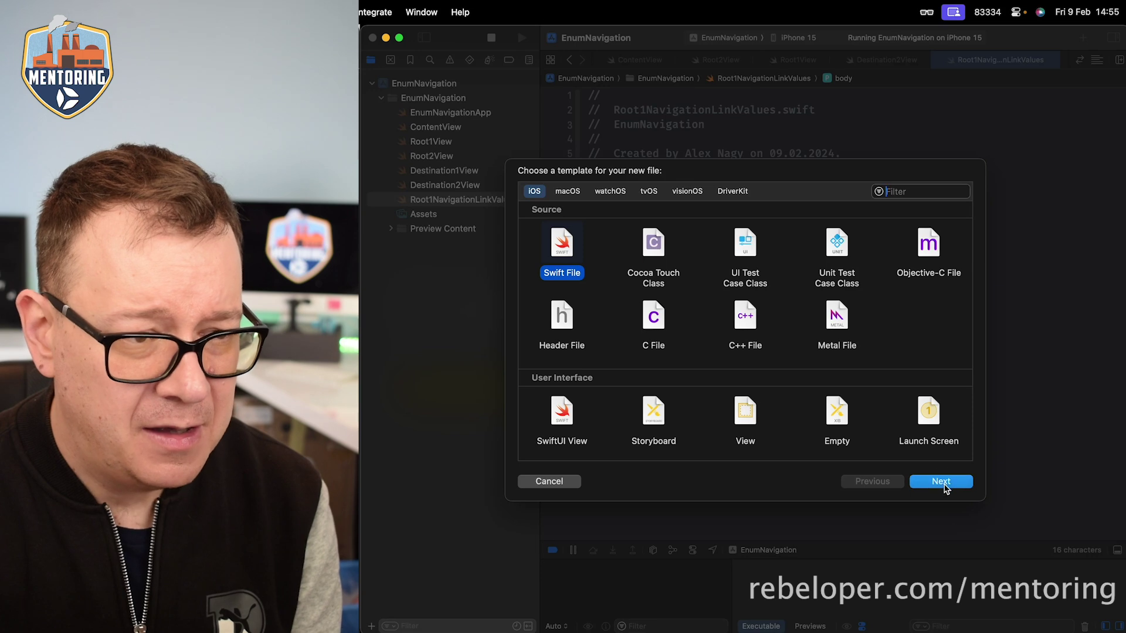
pyautogui.click(939, 482)
pyautogui.write('View')
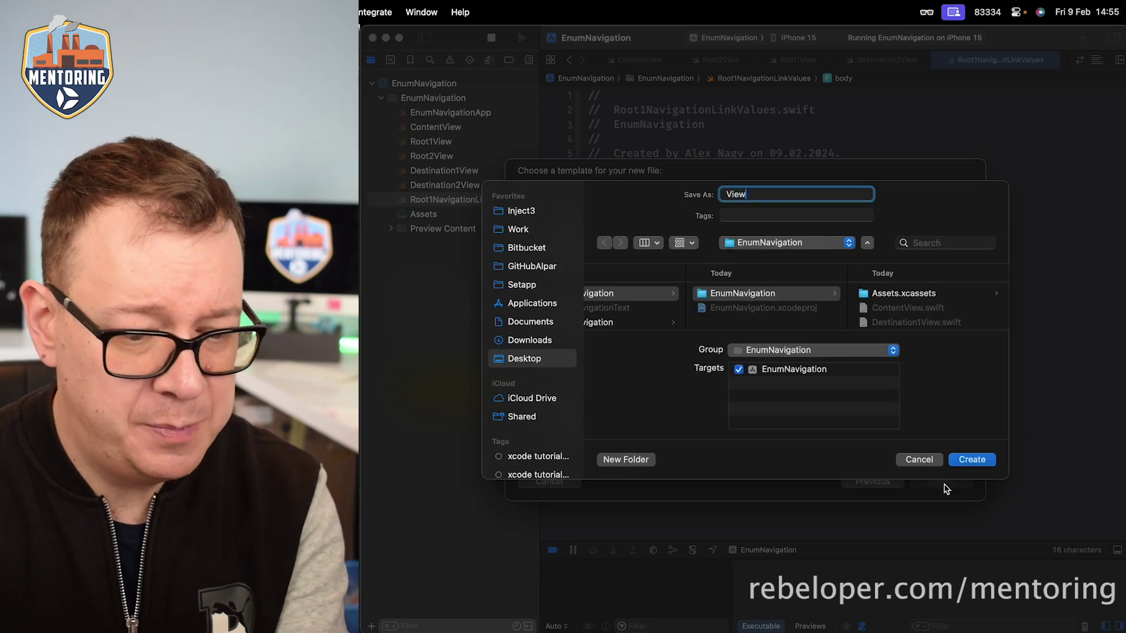
pyautogui.write('+')
# - Create the View+ file, change its import to SwiftUI, and begin a View extension
pyautogui.press('Return')
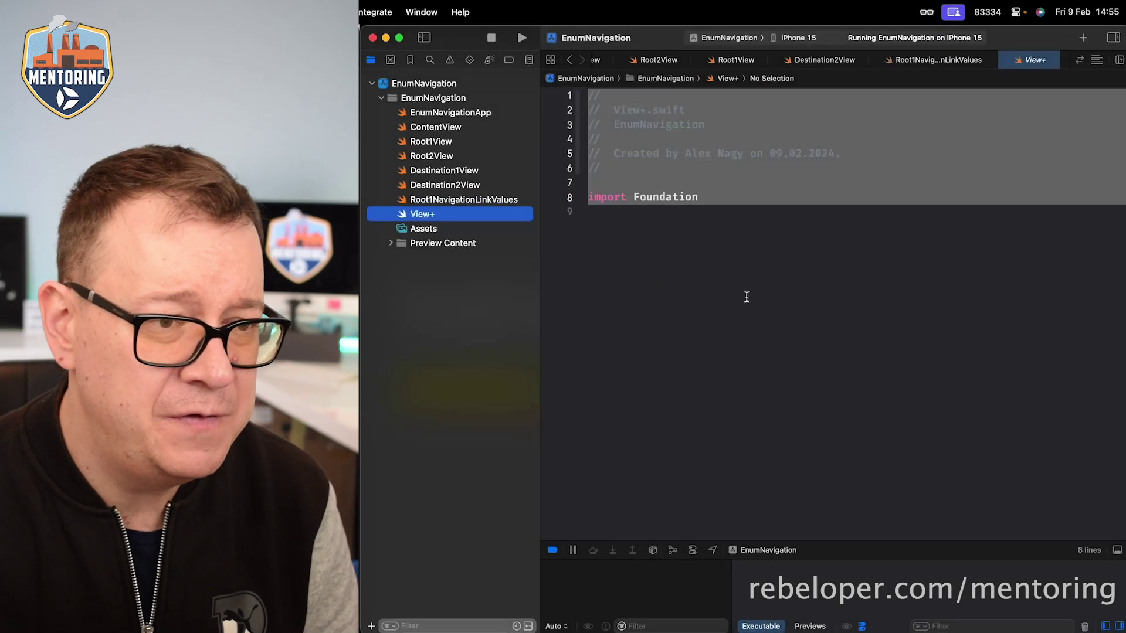
pyautogui.doubleClick(669, 199)
pyautogui.write('Sw')
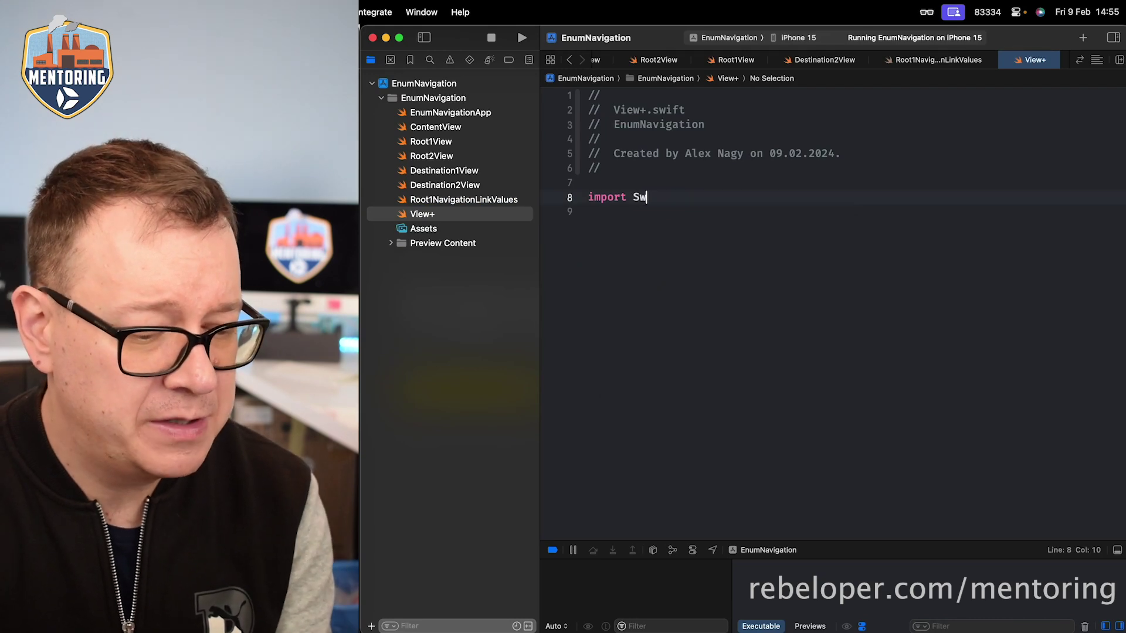
pyautogui.write('i')
pyautogui.press('Return')
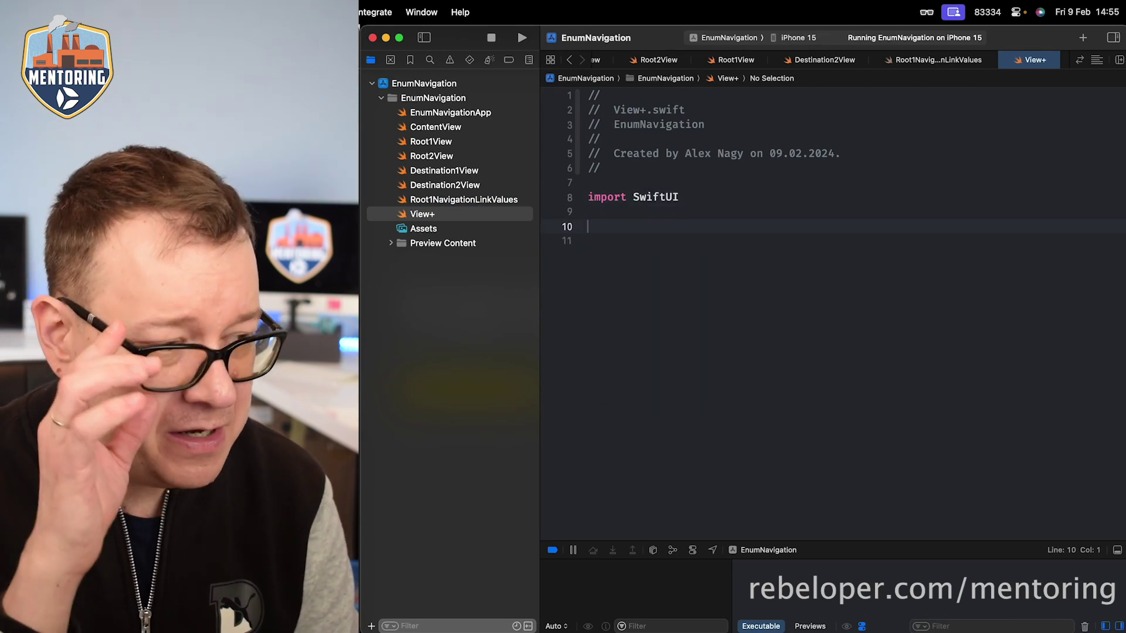
pyautogui.write('exte')
pyautogui.press('Return')
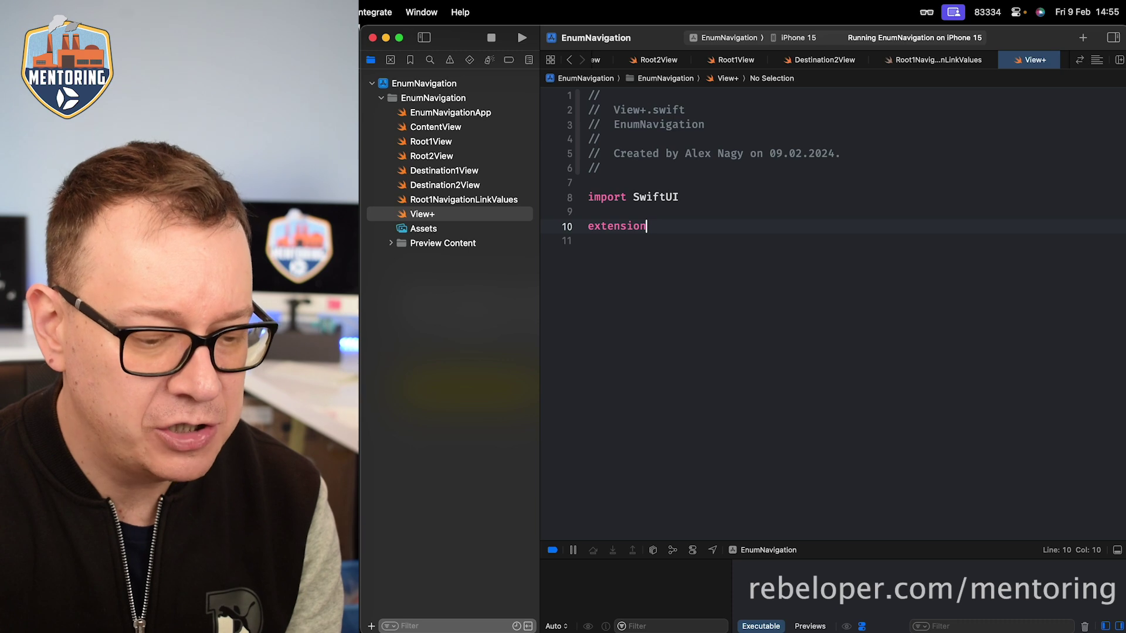
pyautogui.write(' View {')
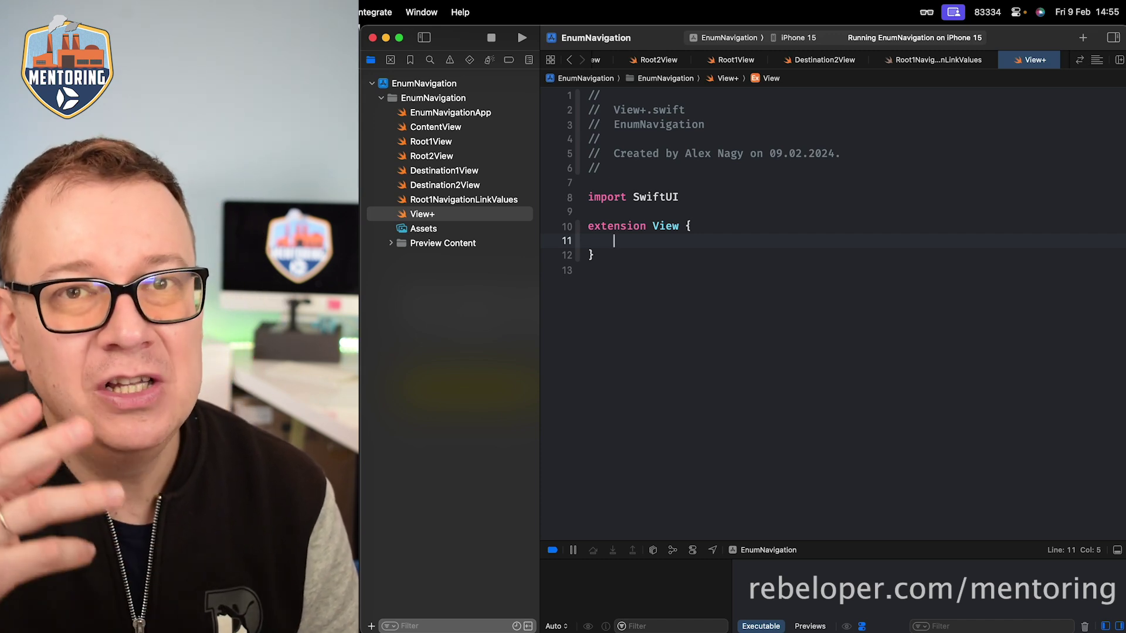
pyautogui.write('fu')
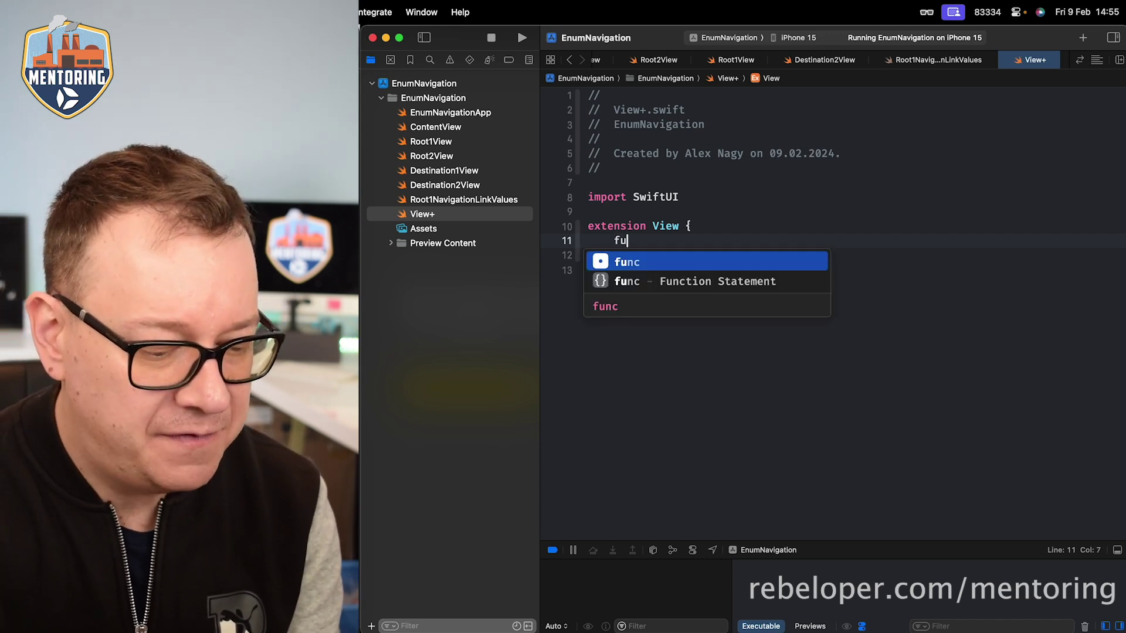
pyautogui.write('nc navigationLinkValues<D>')
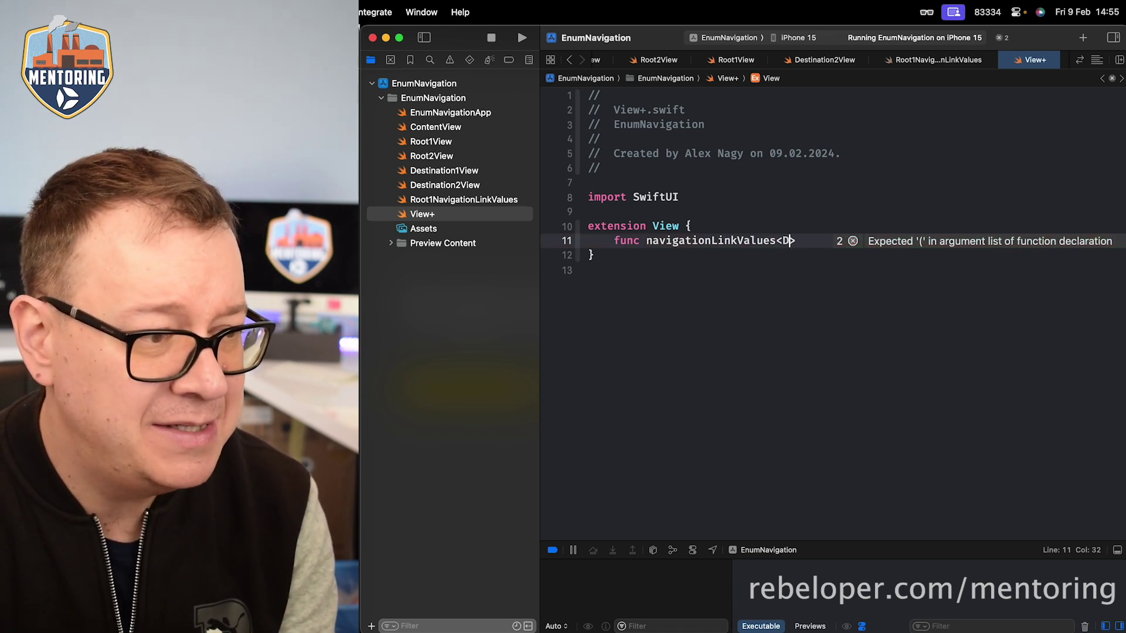
pyautogui.write('(')
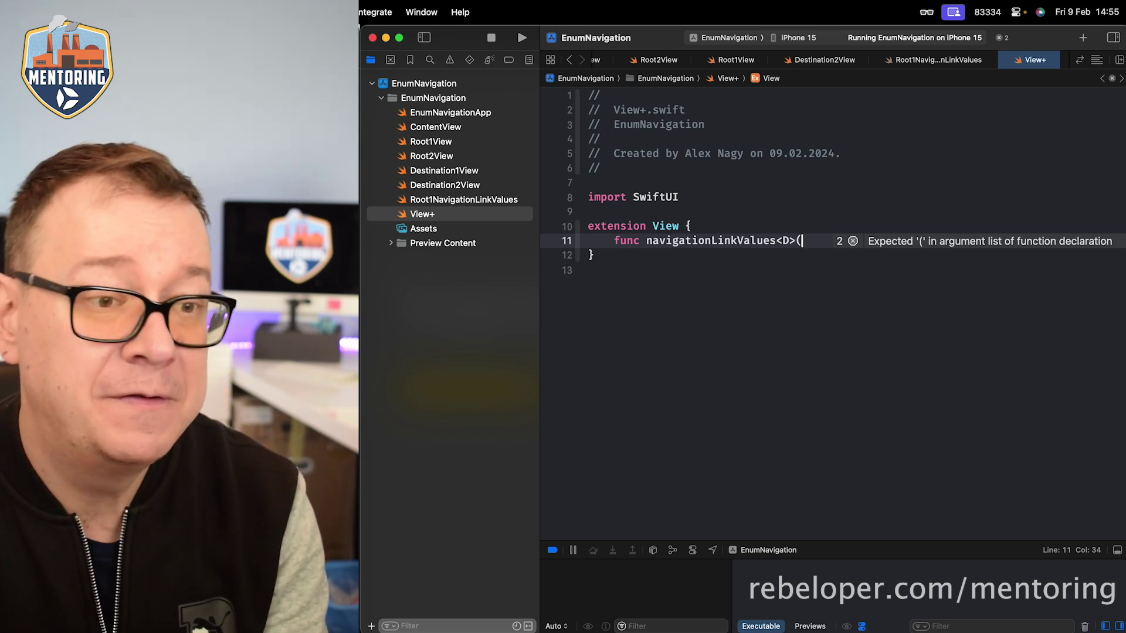
pyautogui.write('_ da')
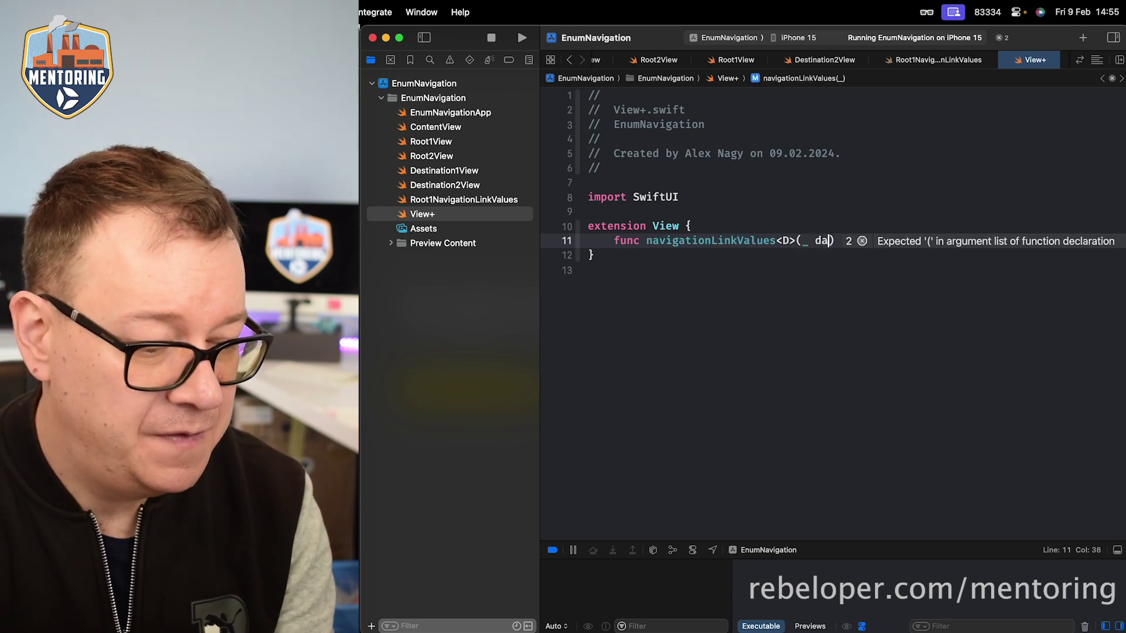
pyautogui.write('ta: ')
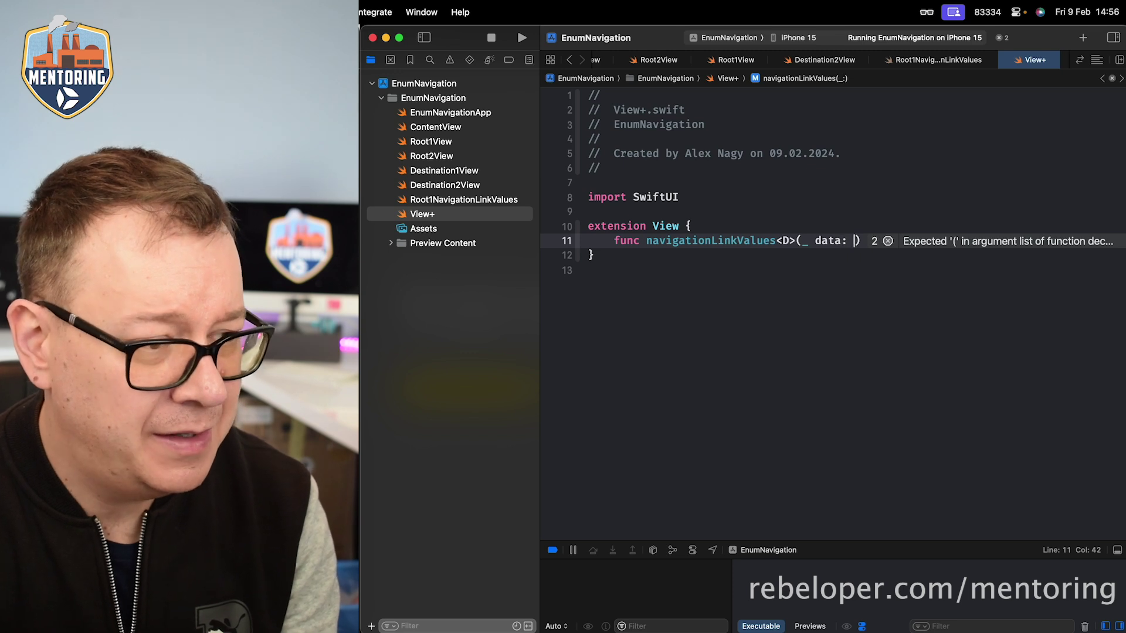
pyautogui.write('D.,')
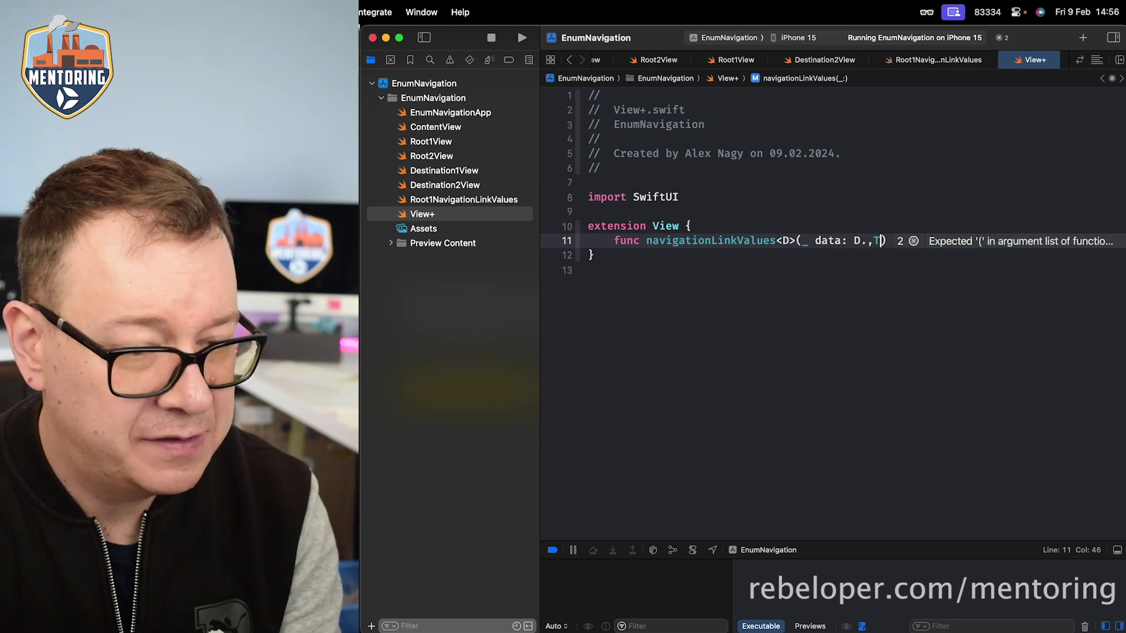
pyautogui.write('Ty')
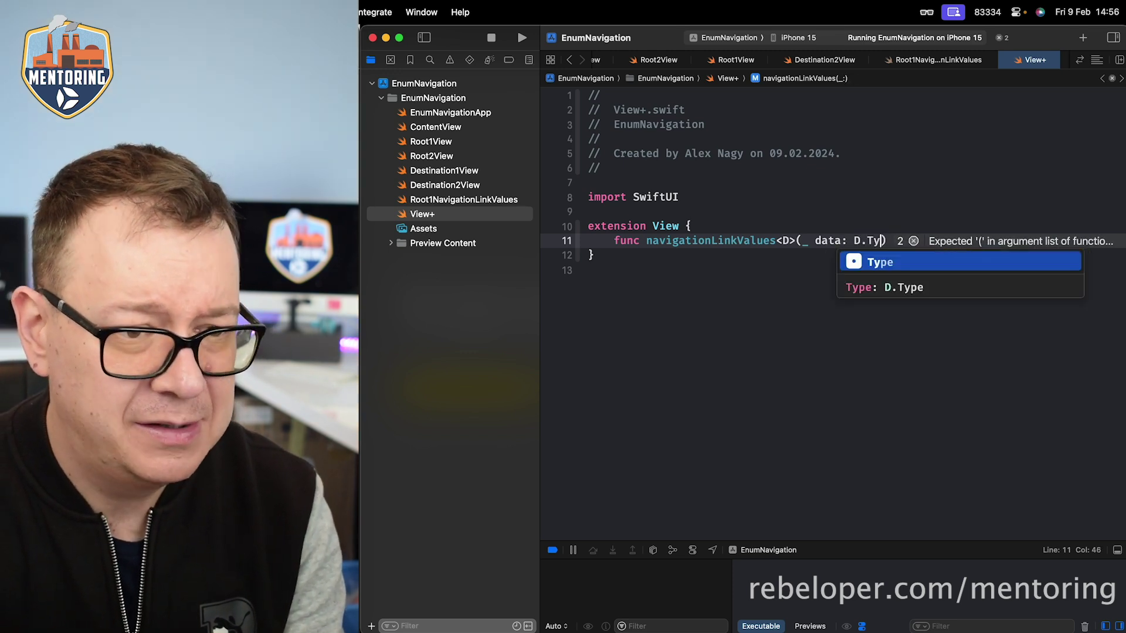
pyautogui.write('pe) ')
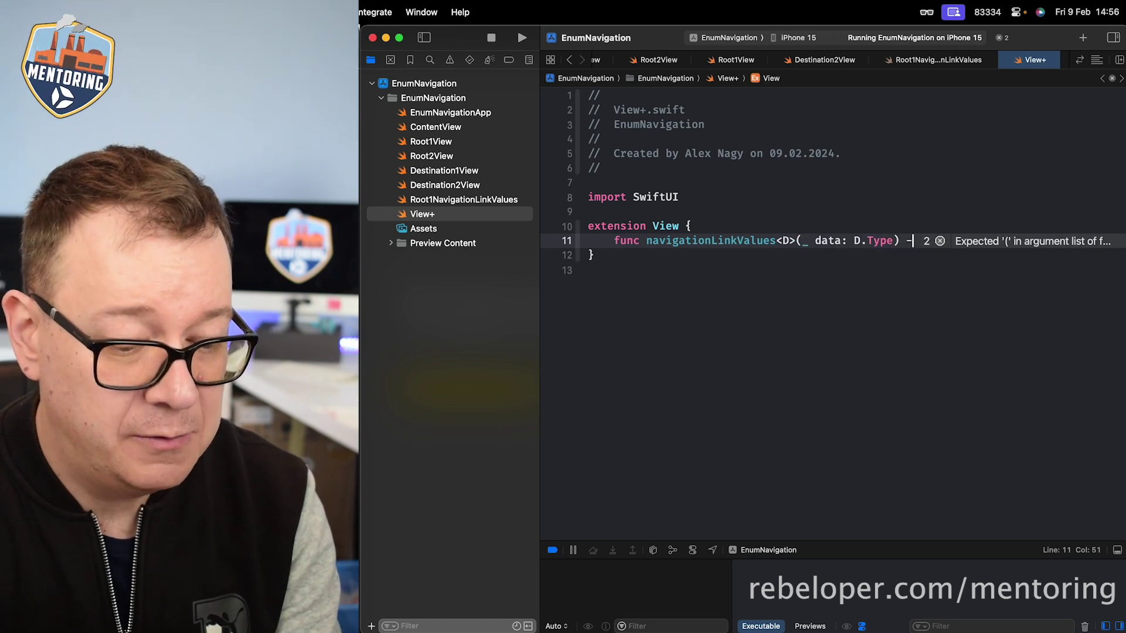
pyautogui.write('-> some Vi')
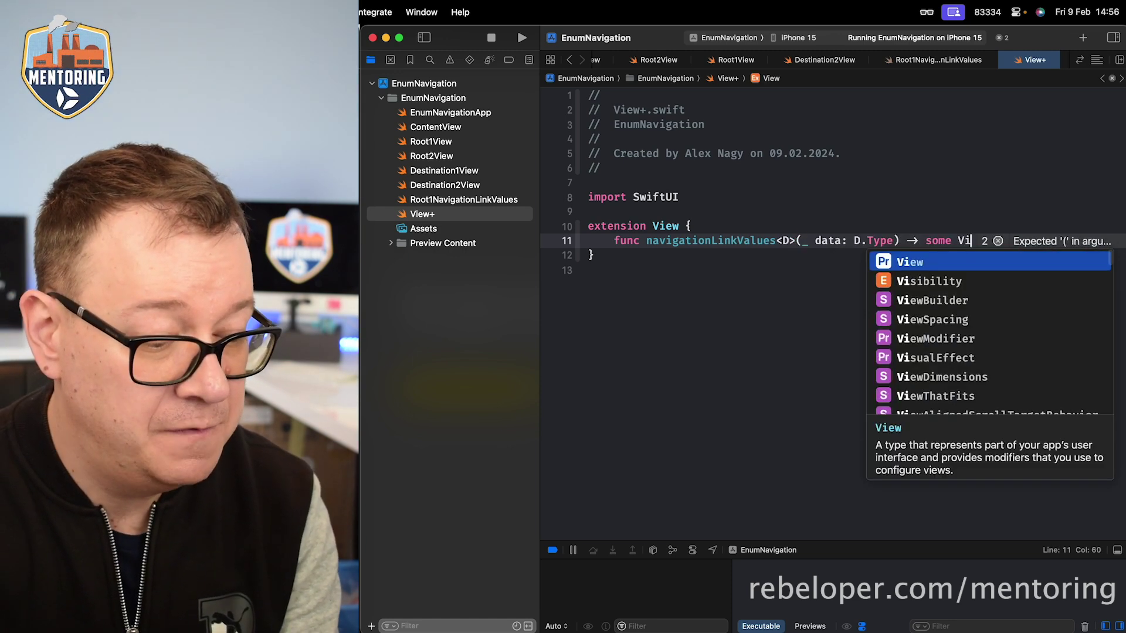
pyautogui.write('ew ')
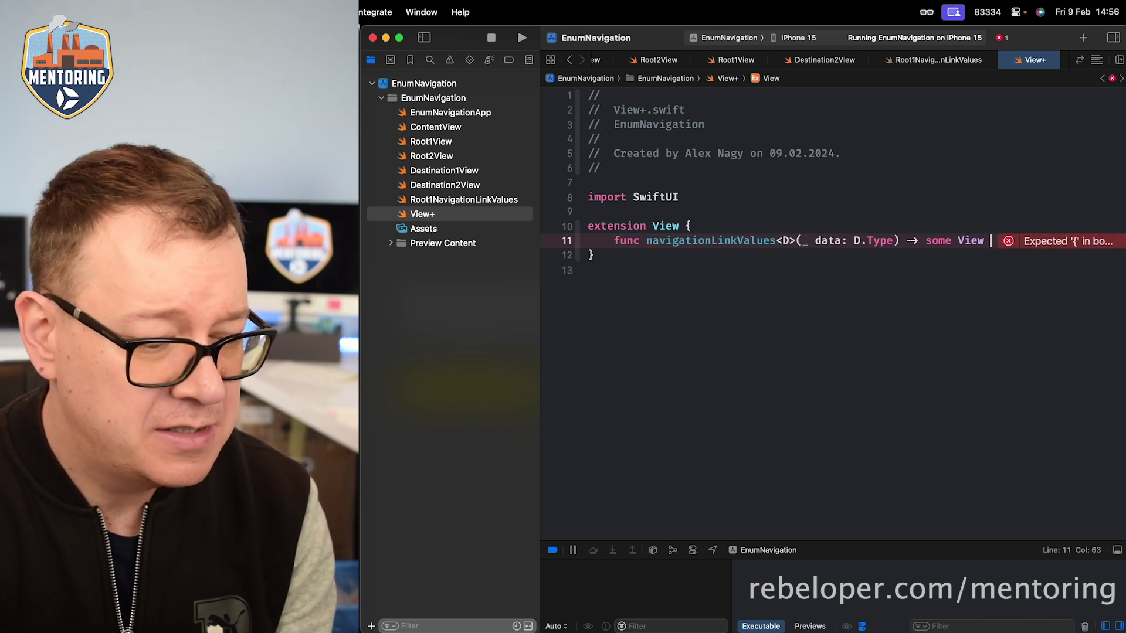
pyautogui.write('whare D')
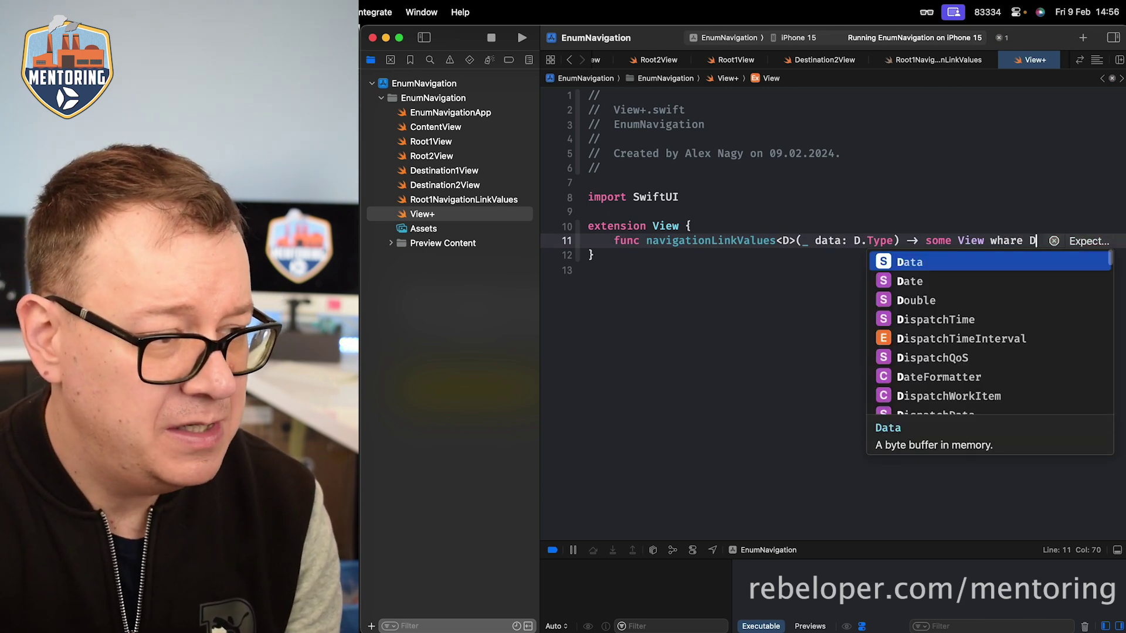
pyautogui.write(' :Has')
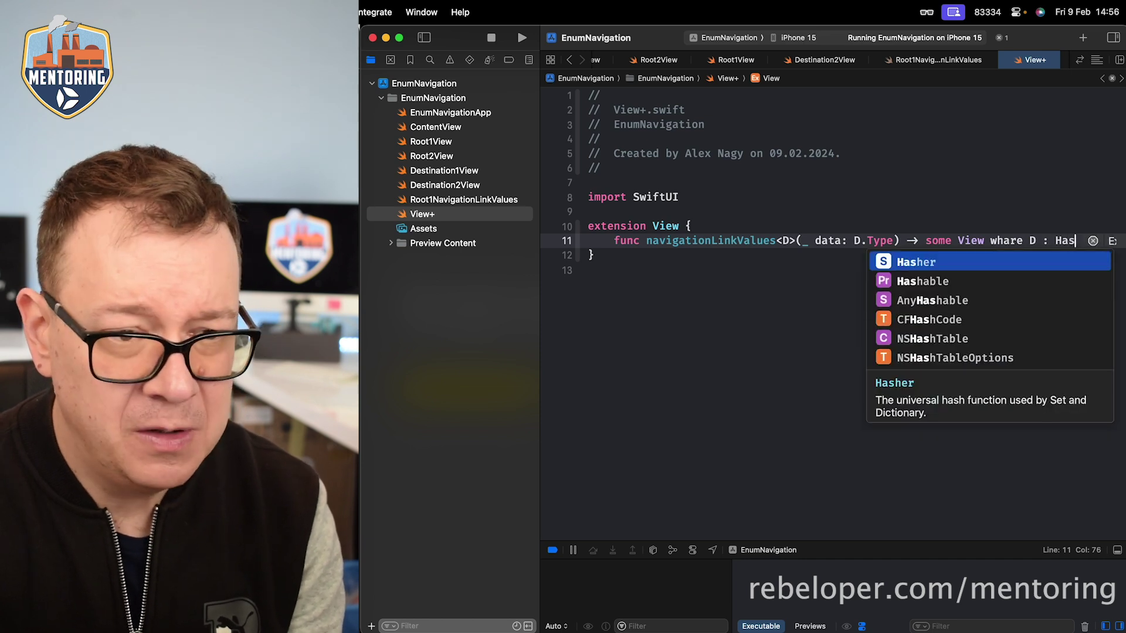
# - Constrain navigationLinkValues's D to Hashable & View and fix 'whare' to 'where'
pyautogui.press('Down')
pyautogui.press('Return')
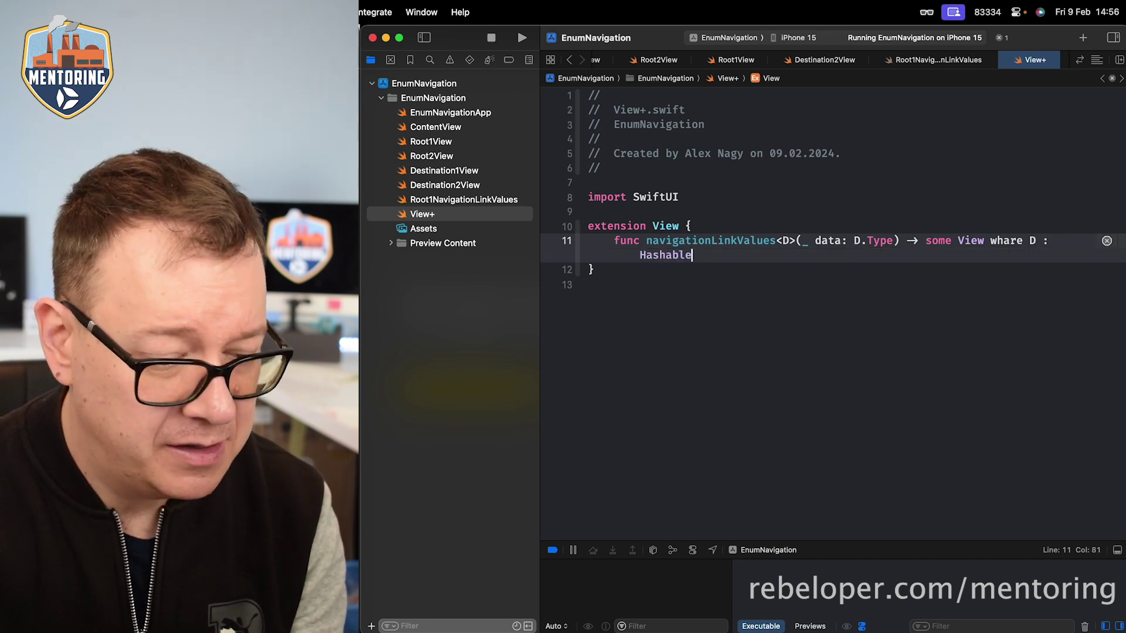
pyautogui.write(' & Vi')
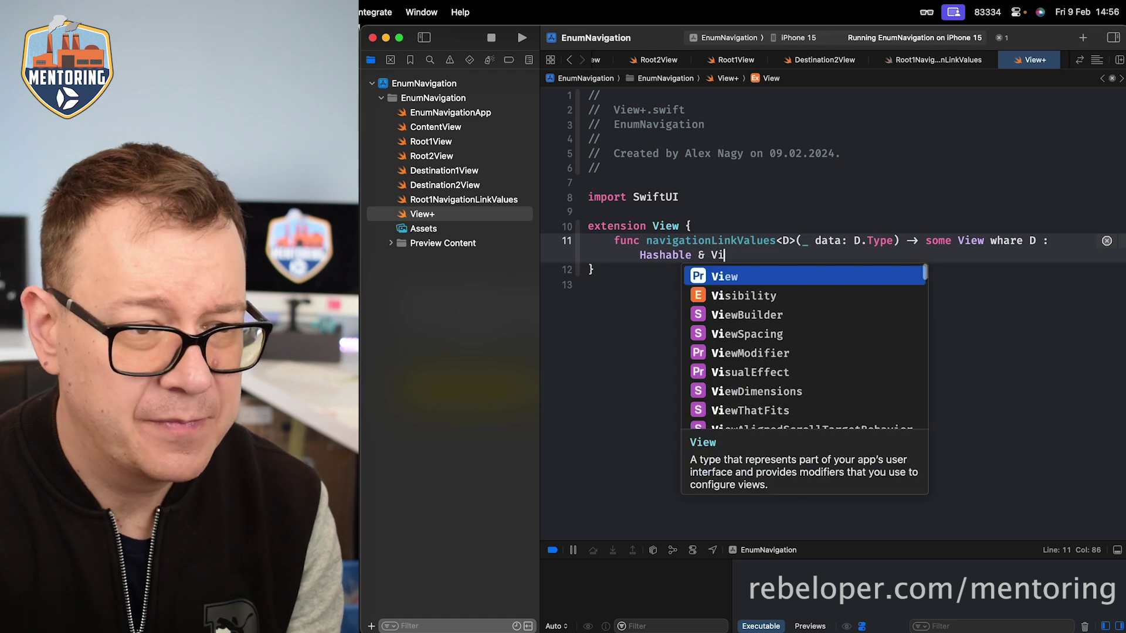
pyautogui.press('Return')
pyautogui.press('Return')
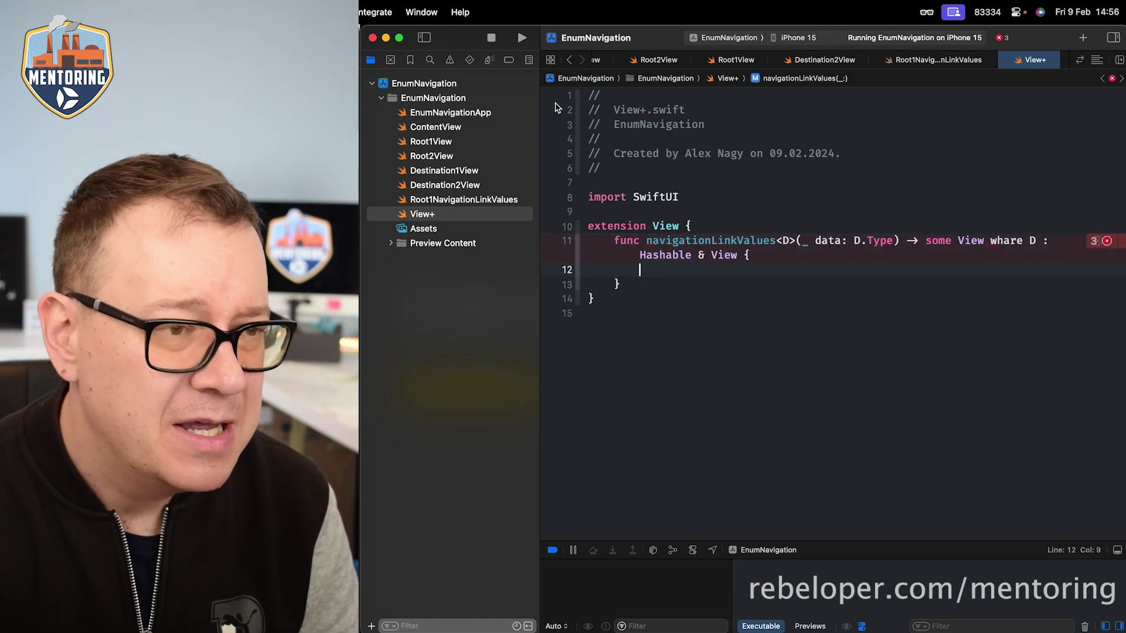
pyautogui.click(1009, 240)
pyautogui.press('BackSpace')
pyautogui.write('e')
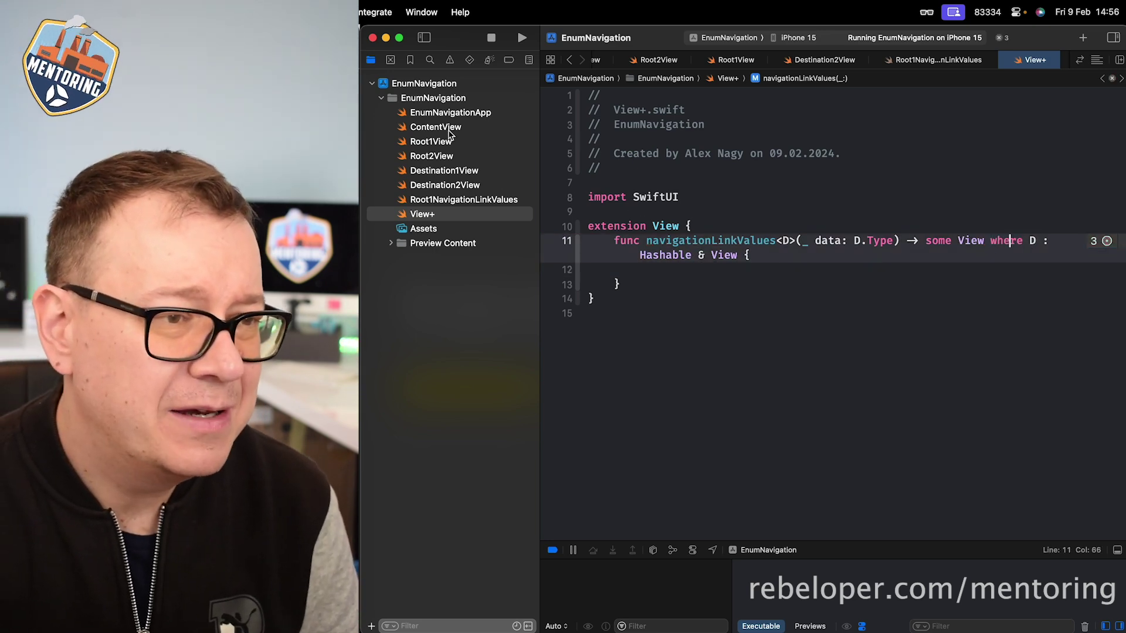
# - Select ContentView's NavigationStack block for reference, then return to View+
pyautogui.click(436, 127)
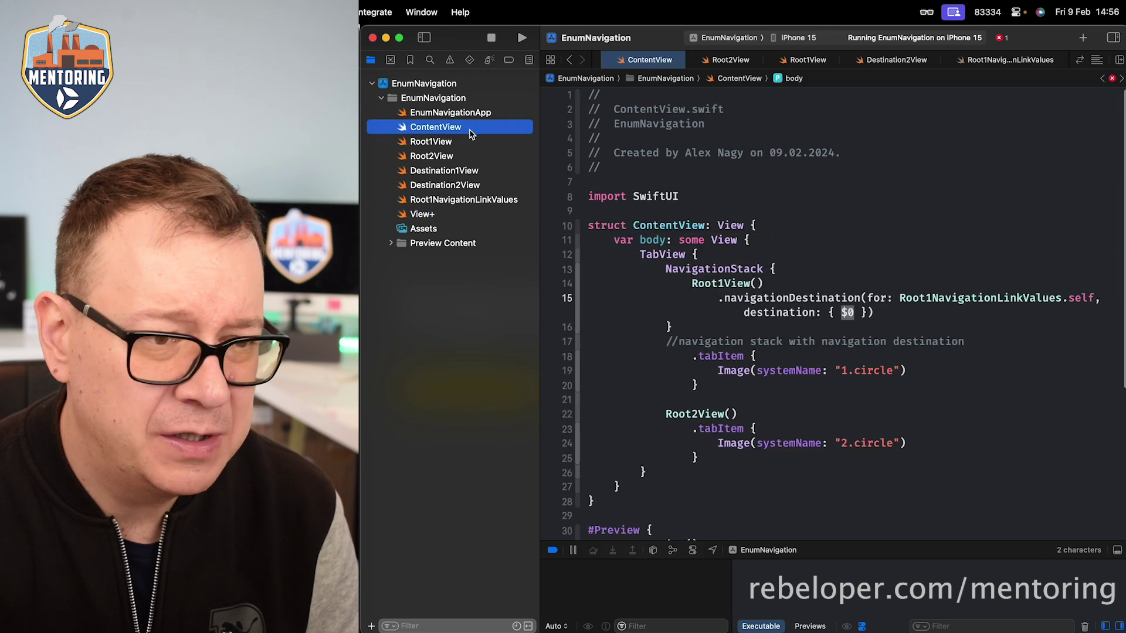
pyautogui.moveTo(667, 268); pyautogui.dragTo(674, 323)
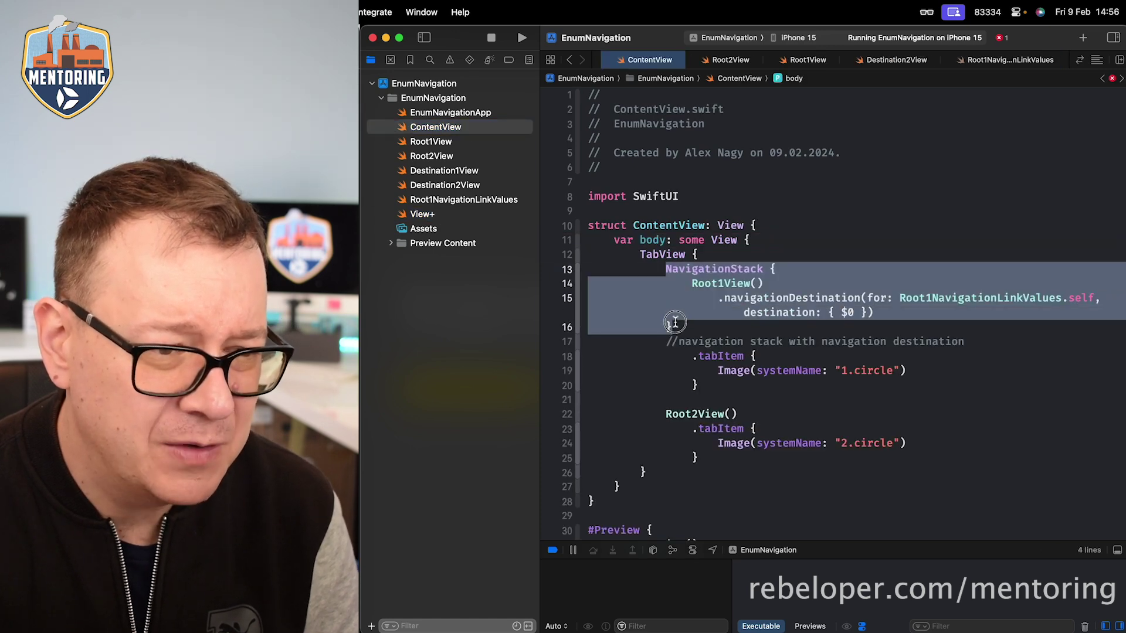
pyautogui.click(569, 60)
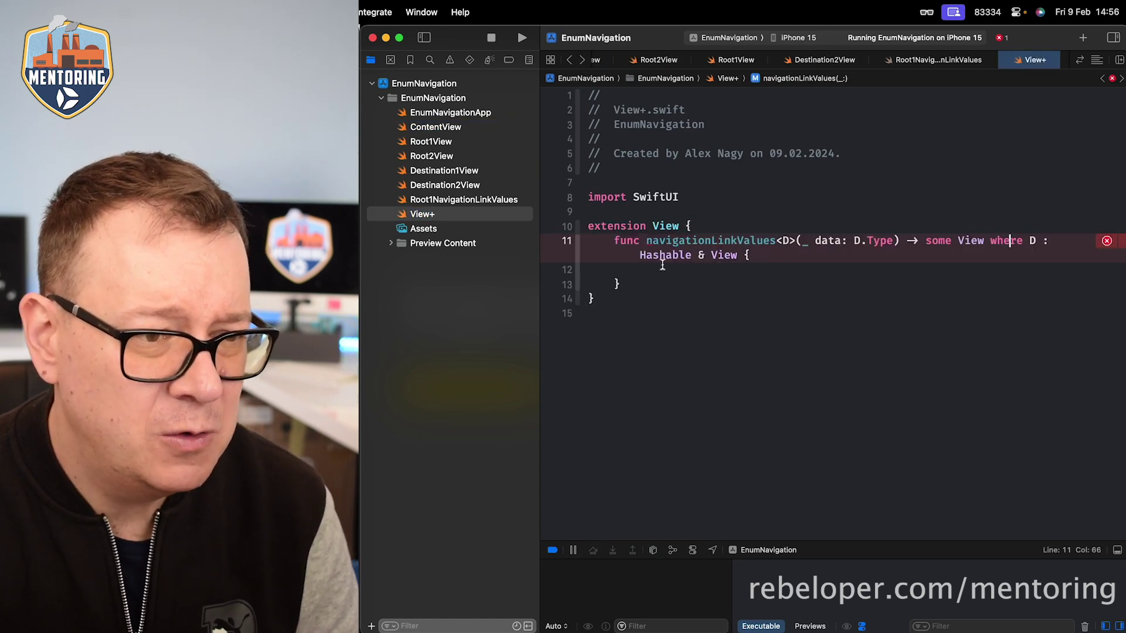
pyautogui.write('Navi')
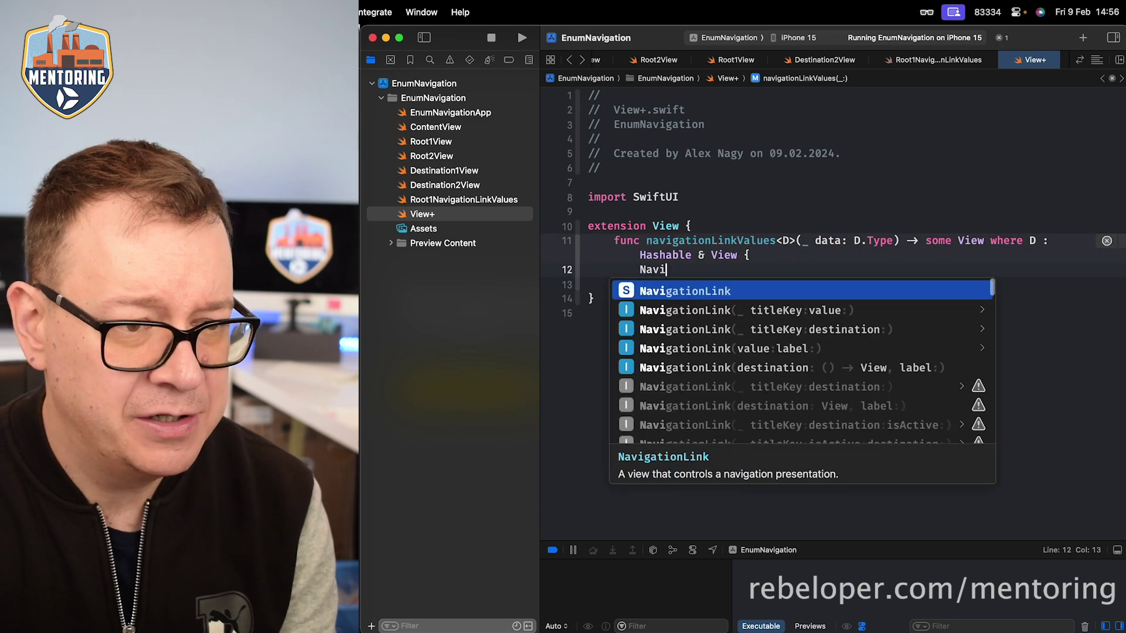
pyautogui.write('st')
# - Write NavigationStack { self.navigationDestination(for: data, destination: { $0 }) } as the function body
pyautogui.press('Return')
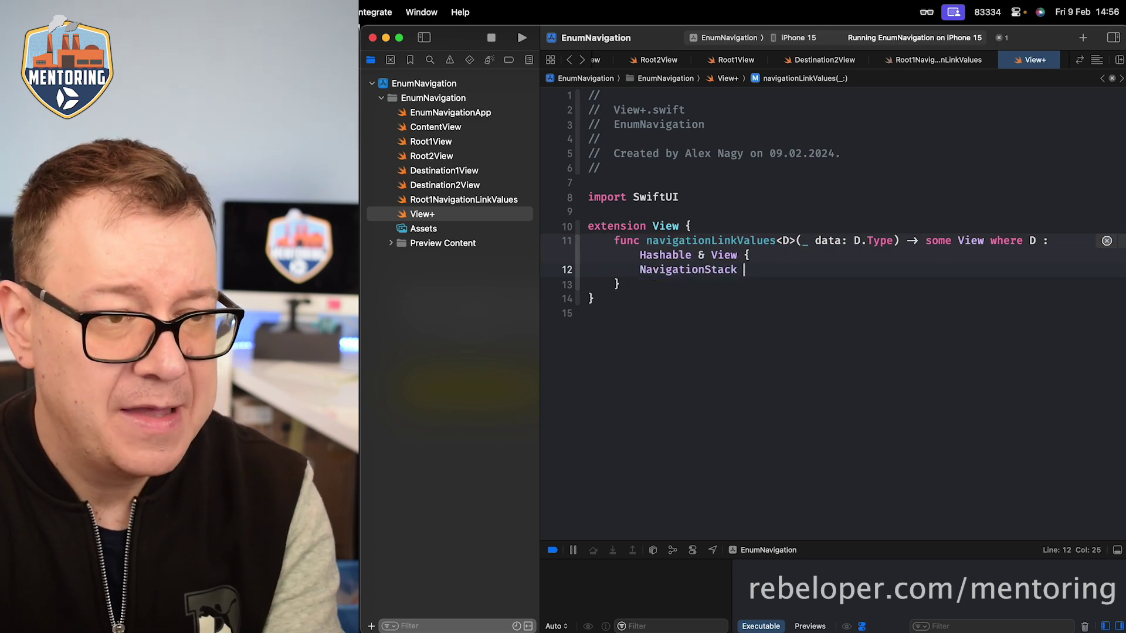
pyautogui.write('{')
pyautogui.press('Return')
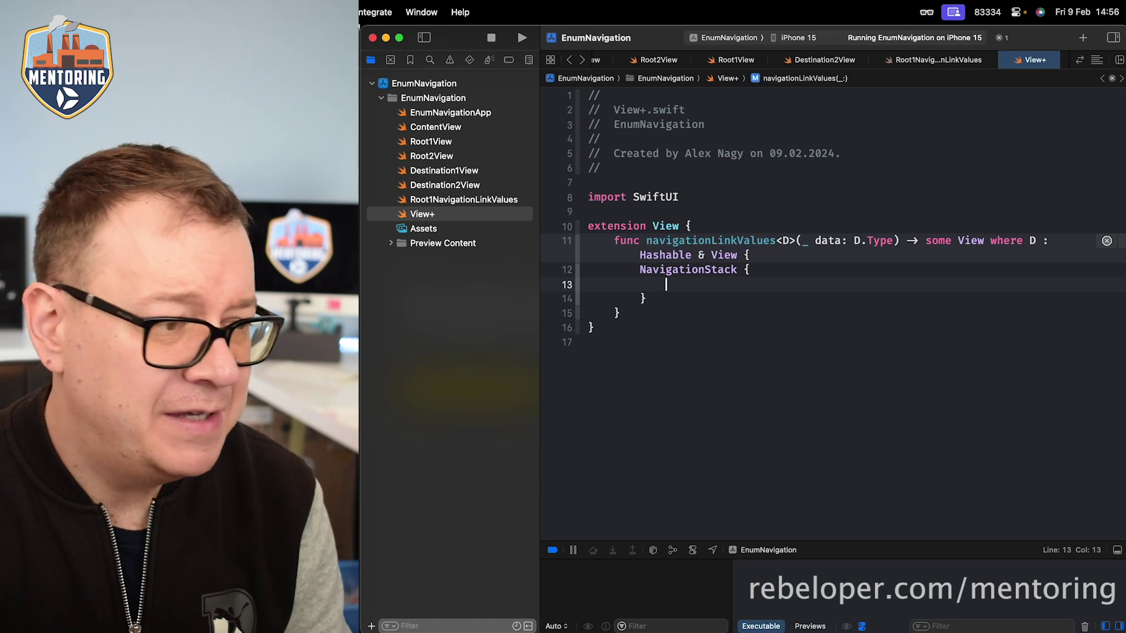
pyautogui.write('self')
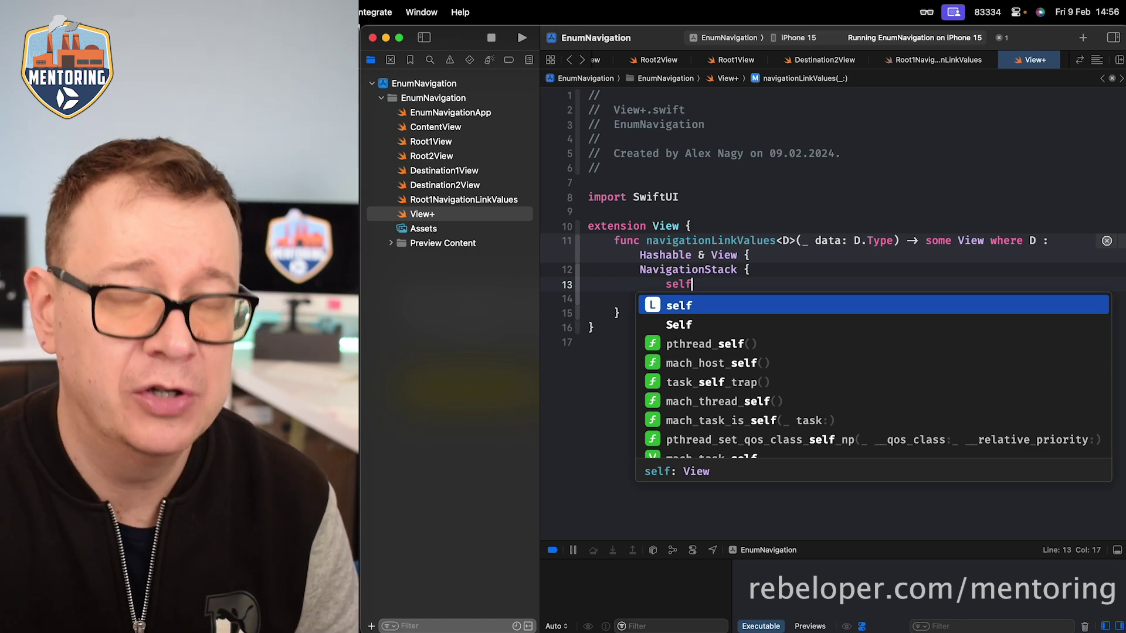
pyautogui.write('.')
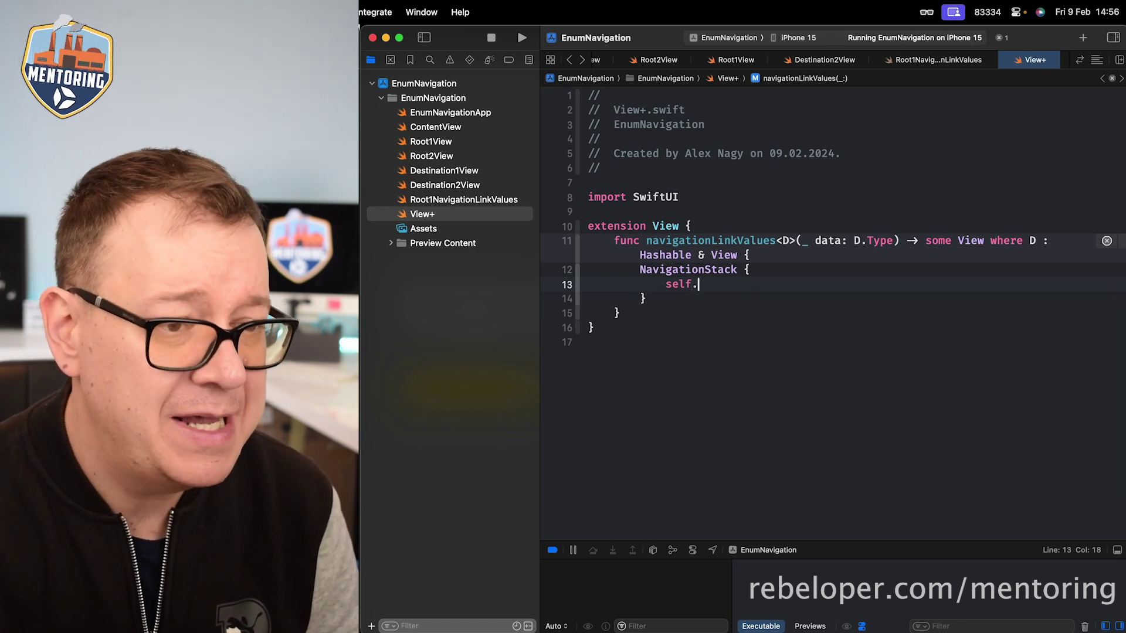
pyautogui.write('navi')
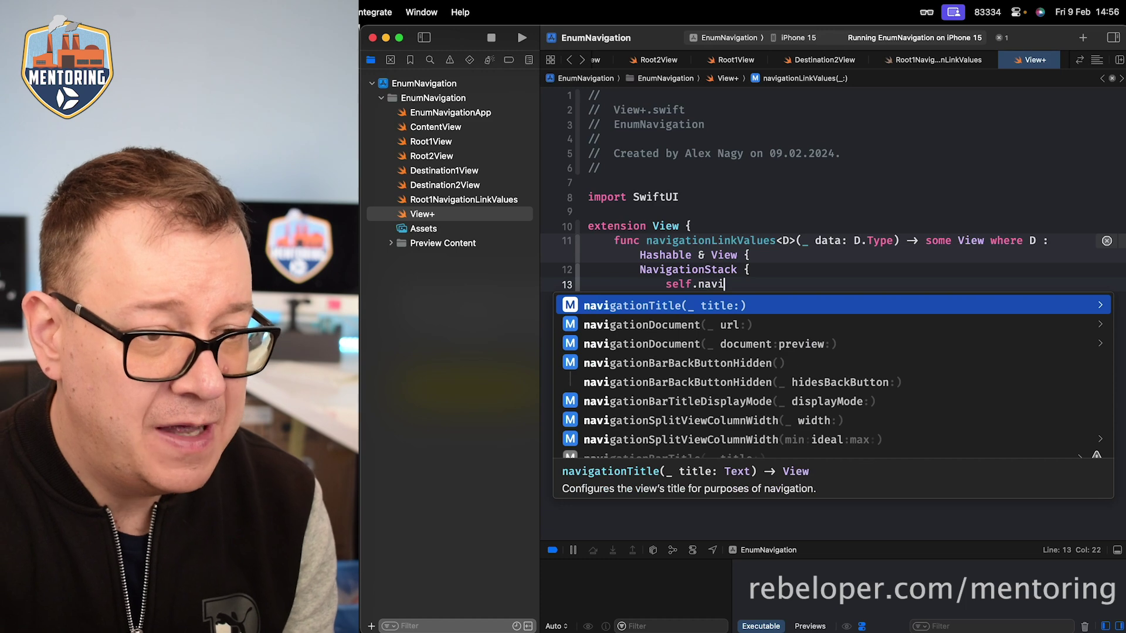
pyautogui.write('des')
pyautogui.press('Return')
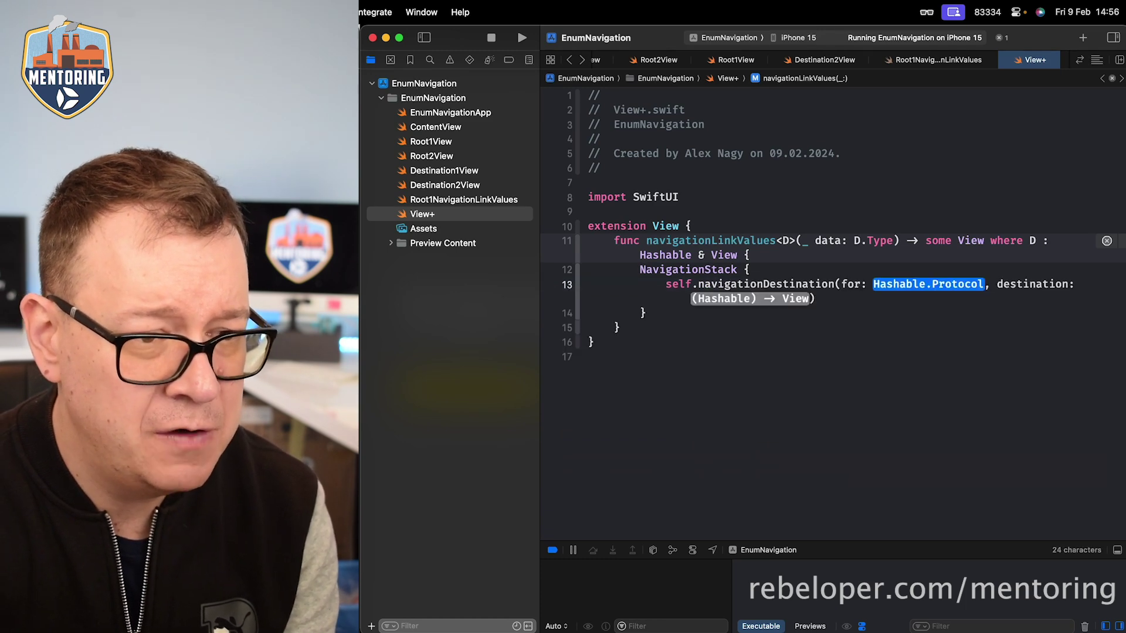
pyautogui.write('da')
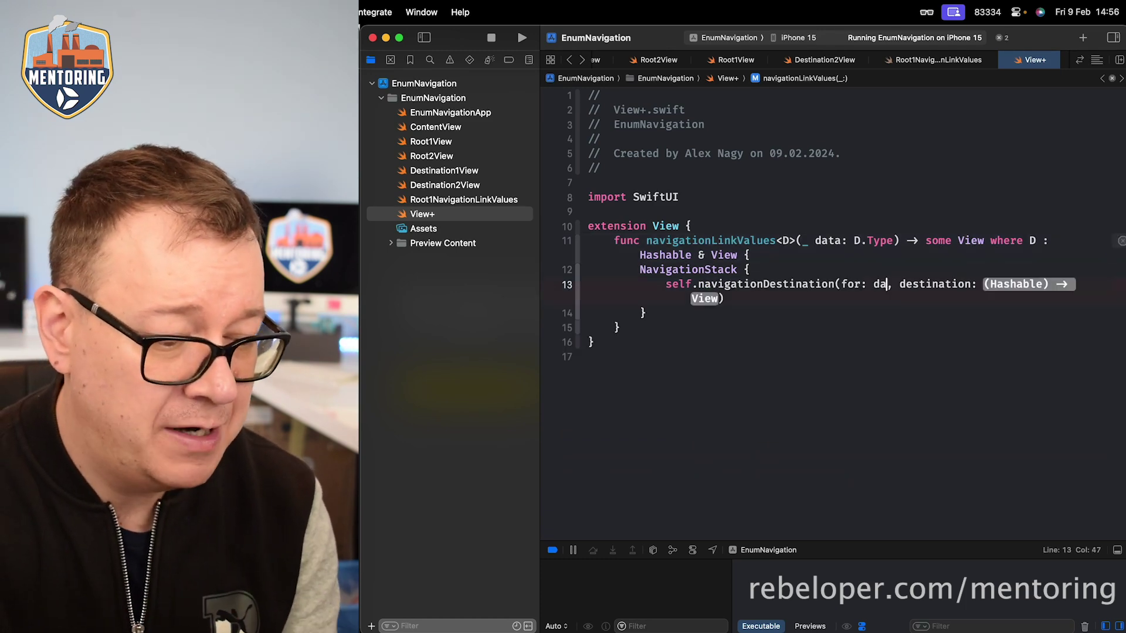
pyautogui.write('ta')
pyautogui.press('Tab')
pyautogui.press('Tab')
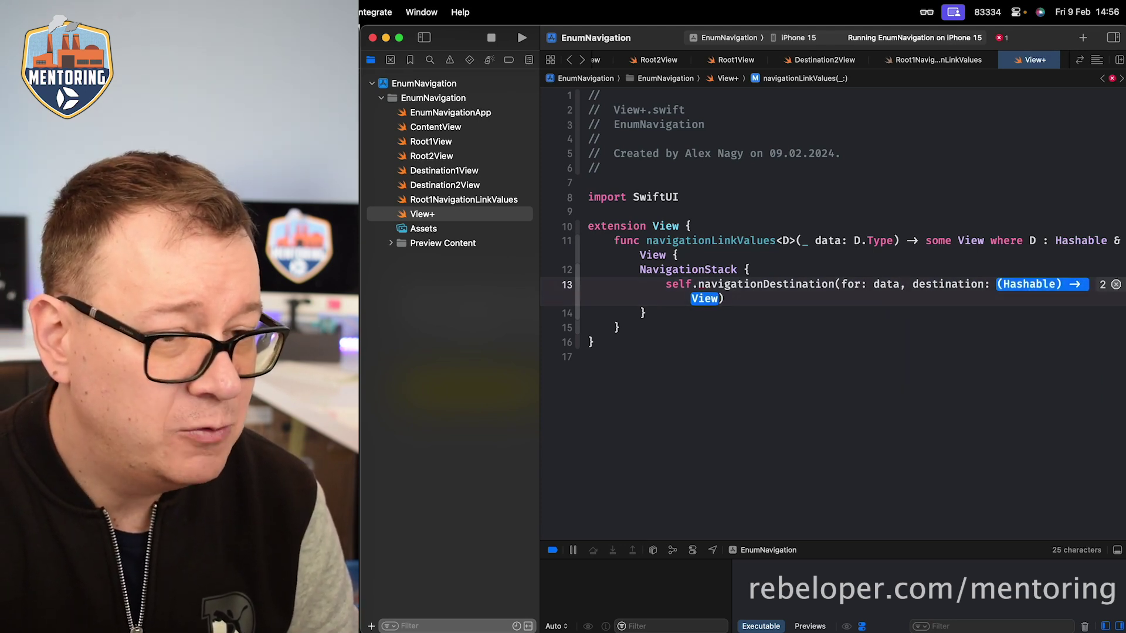
pyautogui.write('{')
pyautogui.press('Return')
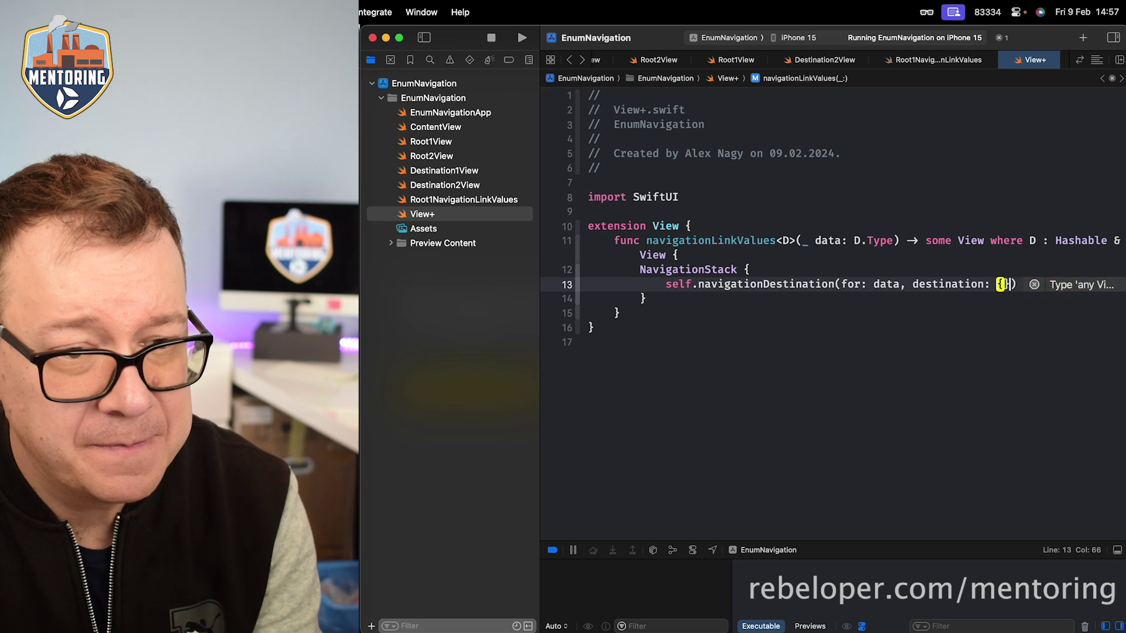
pyautogui.write('$0')
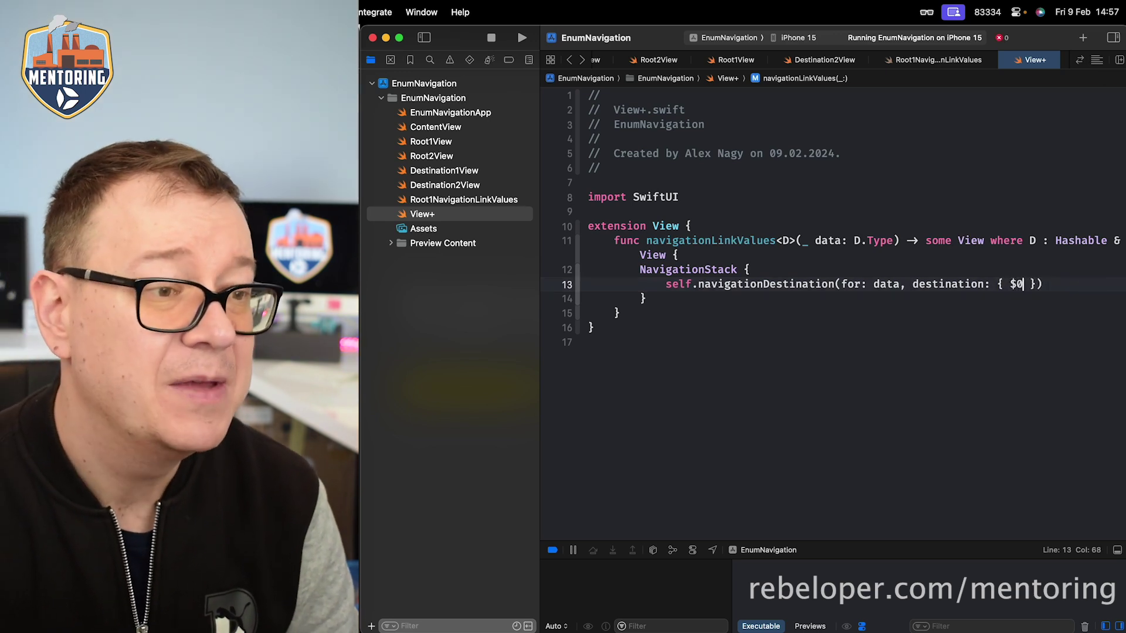
pyautogui.click(460, 128)
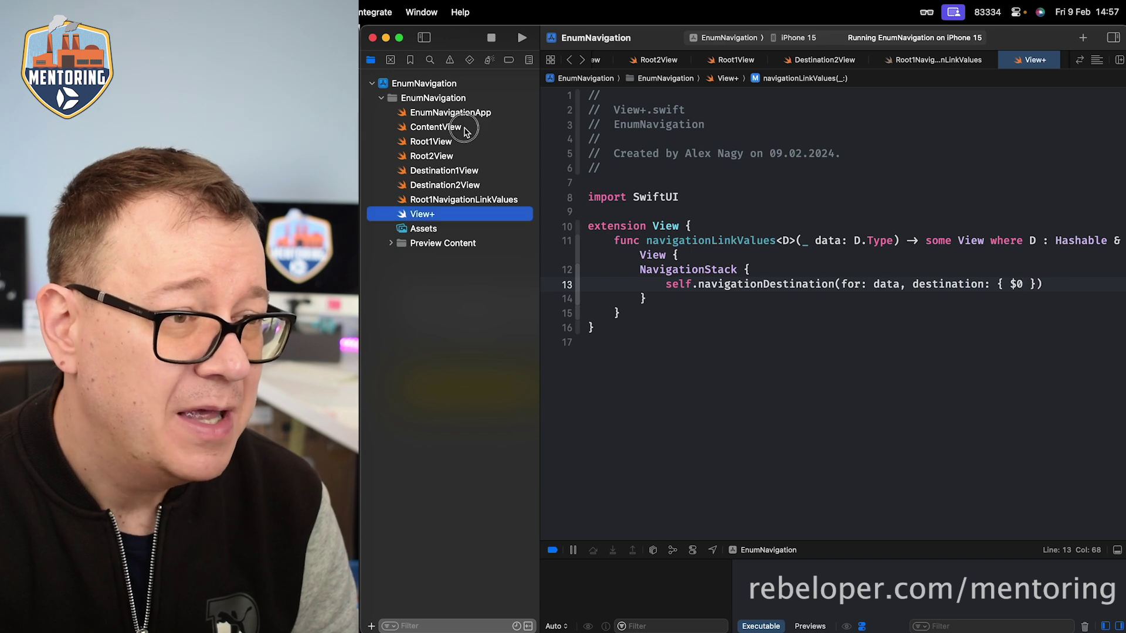
# - Comment out ContentView's NavigationStack block with Cmd+/
pyautogui.click(783, 282)
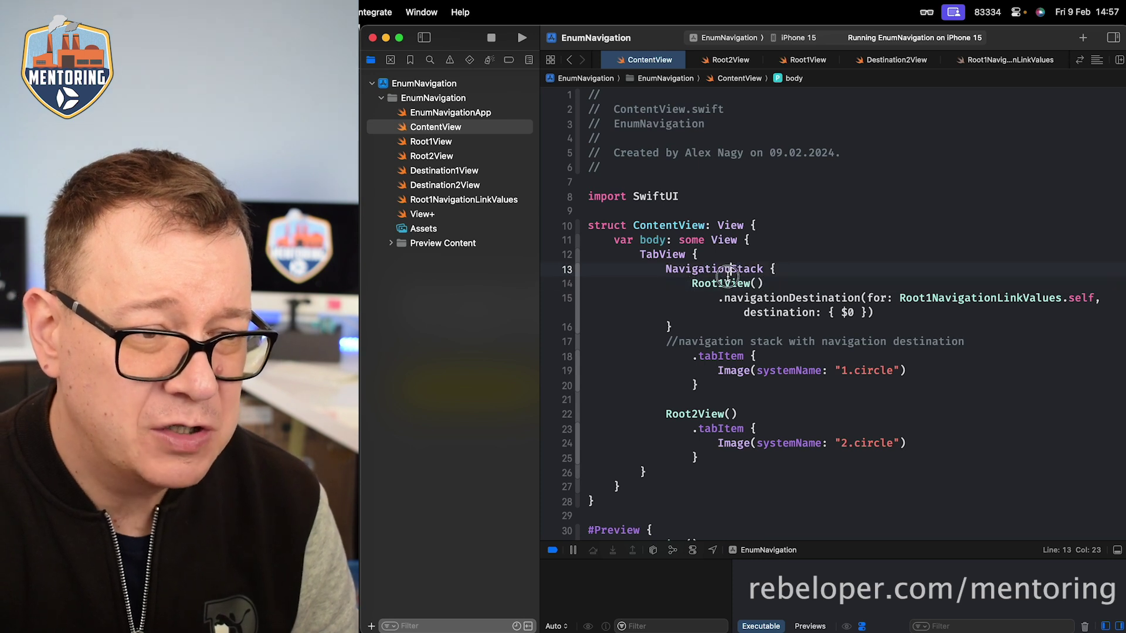
pyautogui.moveTo(729, 275); pyautogui.dragTo(728, 324)
pyautogui.press('super+slash')
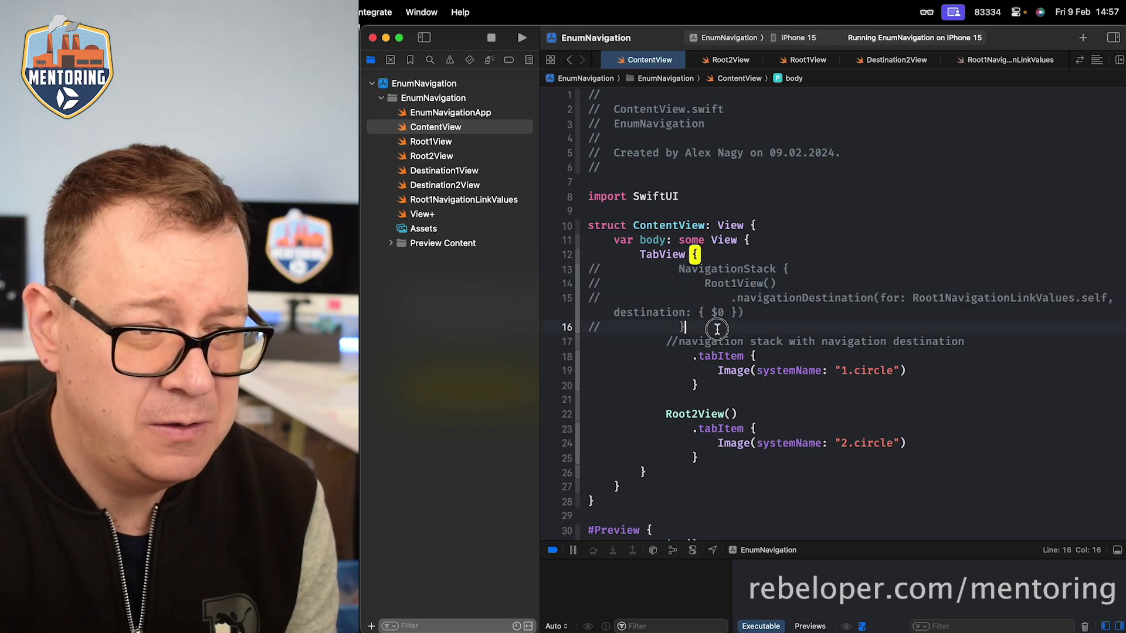
# - Add Root1View().navigationLinkValues(Root1NavigationLinkValues.self) below the commented block
pyautogui.click(716, 326)
pyautogui.press('Return')
pyautogui.write('Ro')
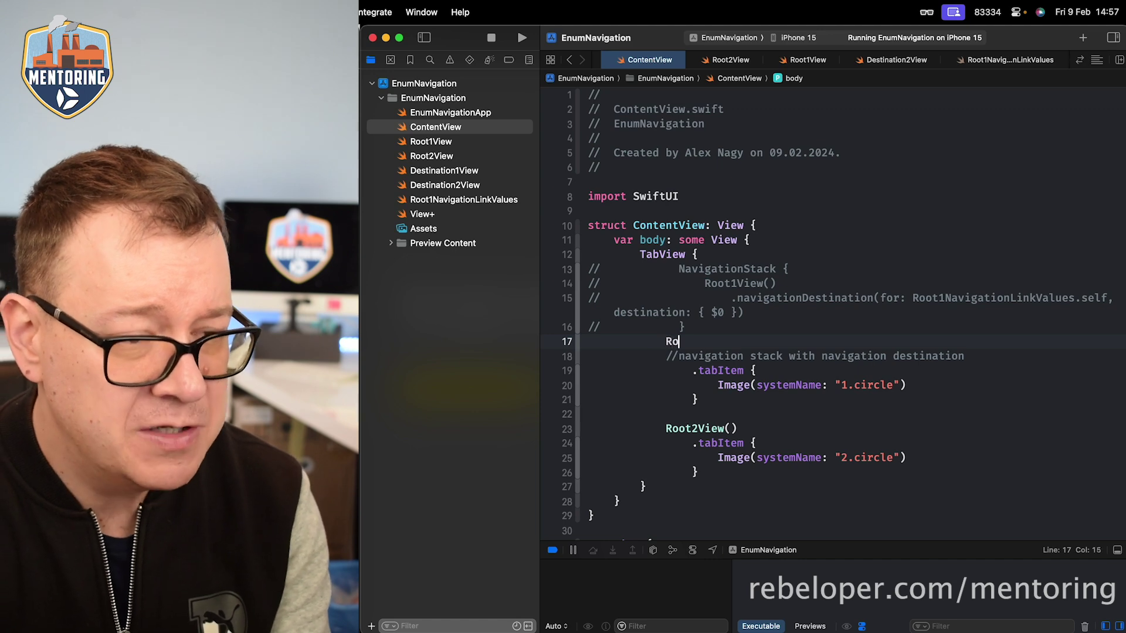
pyautogui.write('o')
pyautogui.press('Down')
pyautogui.press('Return')
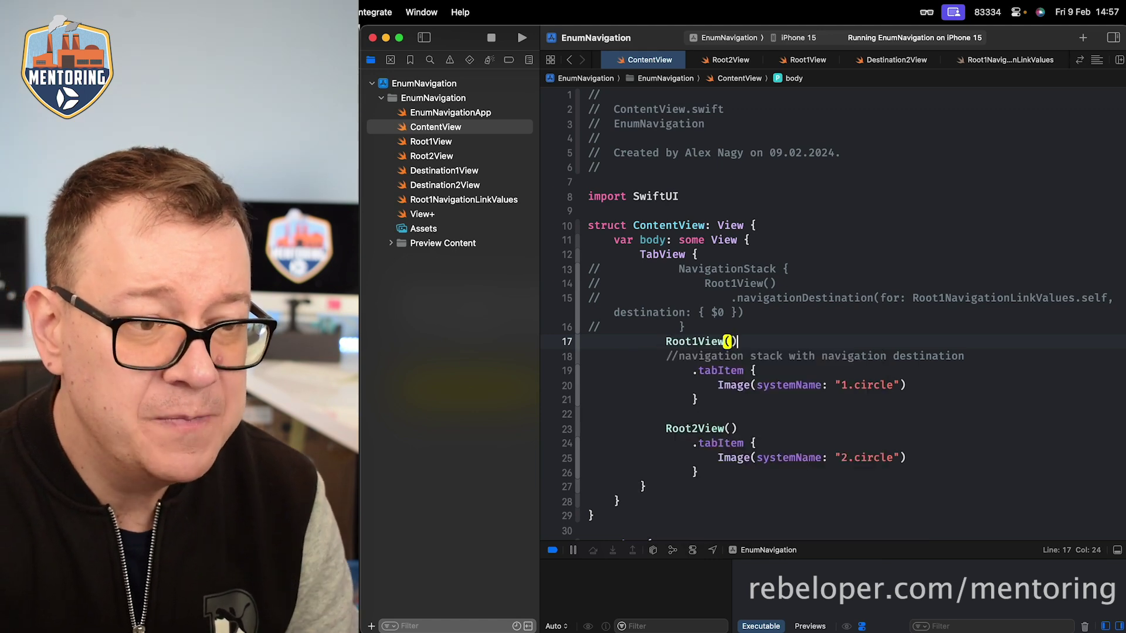
pyautogui.press('Return')
pyautogui.write('.navi')
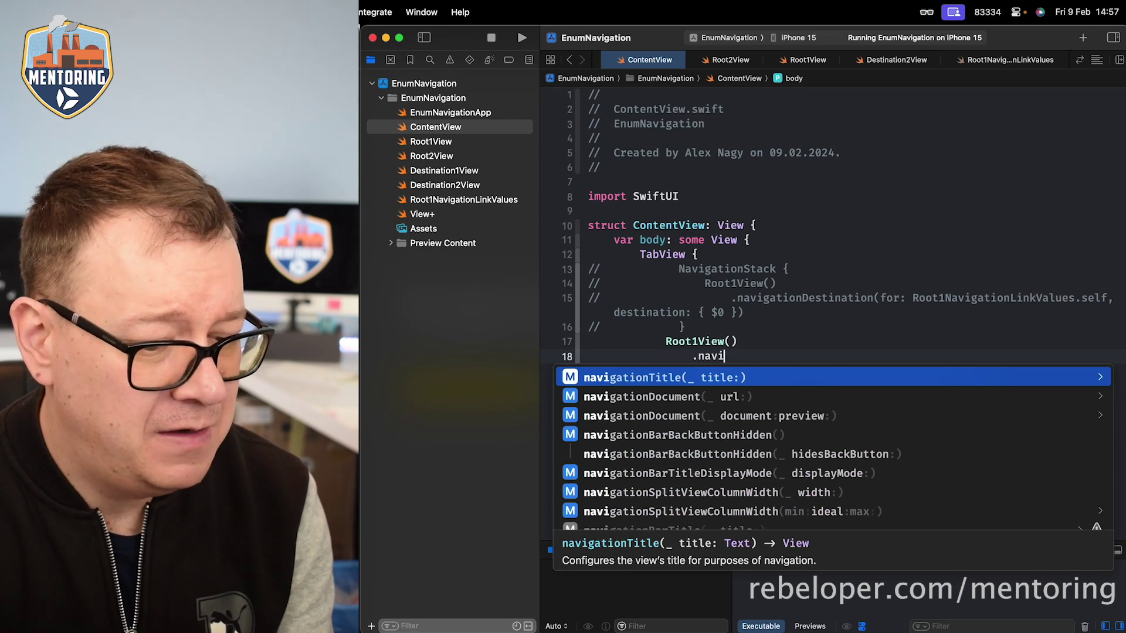
pyautogui.write('lin')
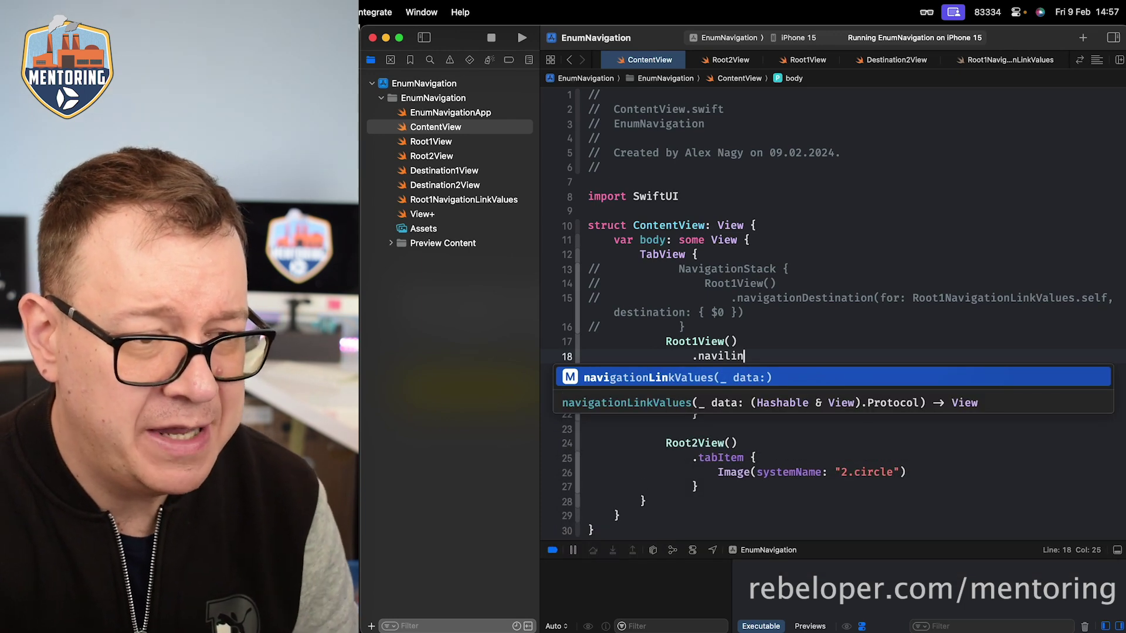
pyautogui.press('Return')
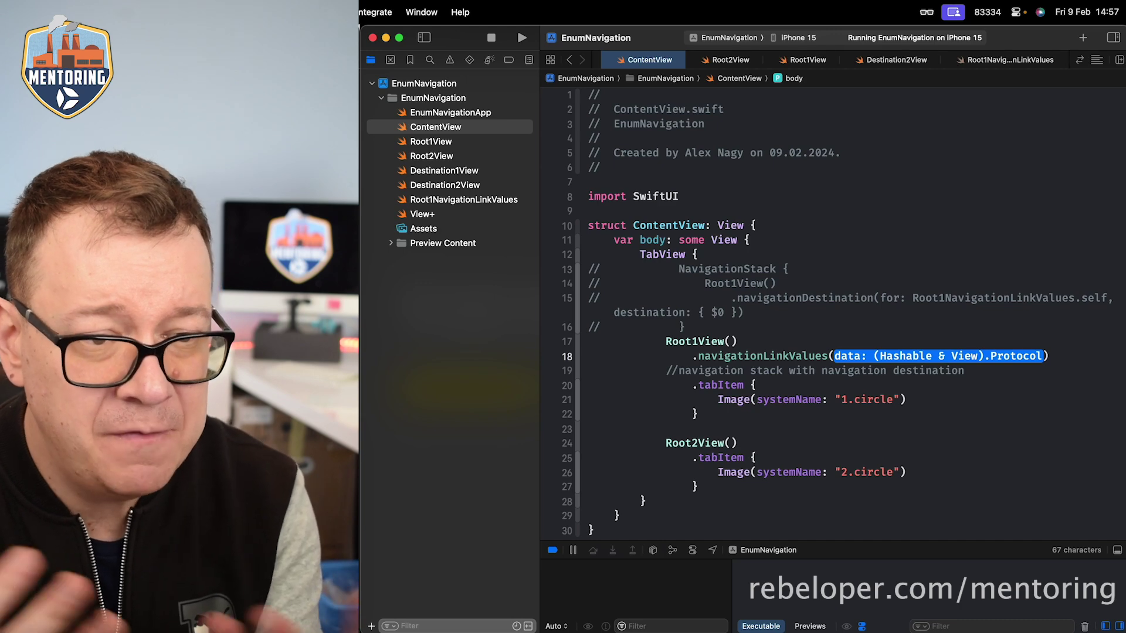
pyautogui.write('R')
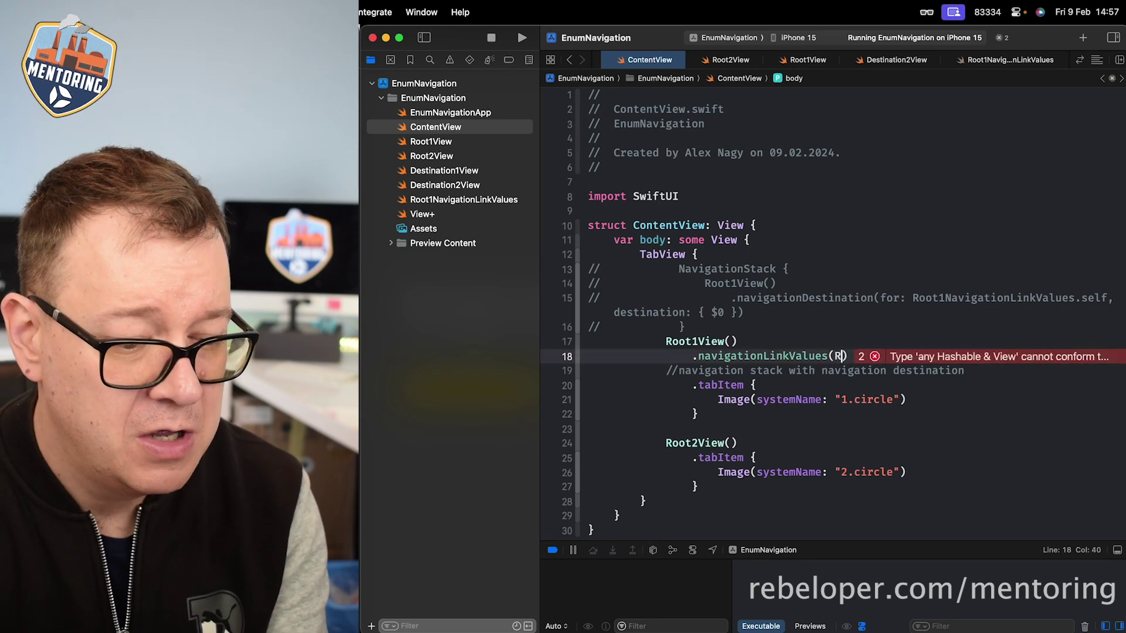
pyautogui.write('oot')
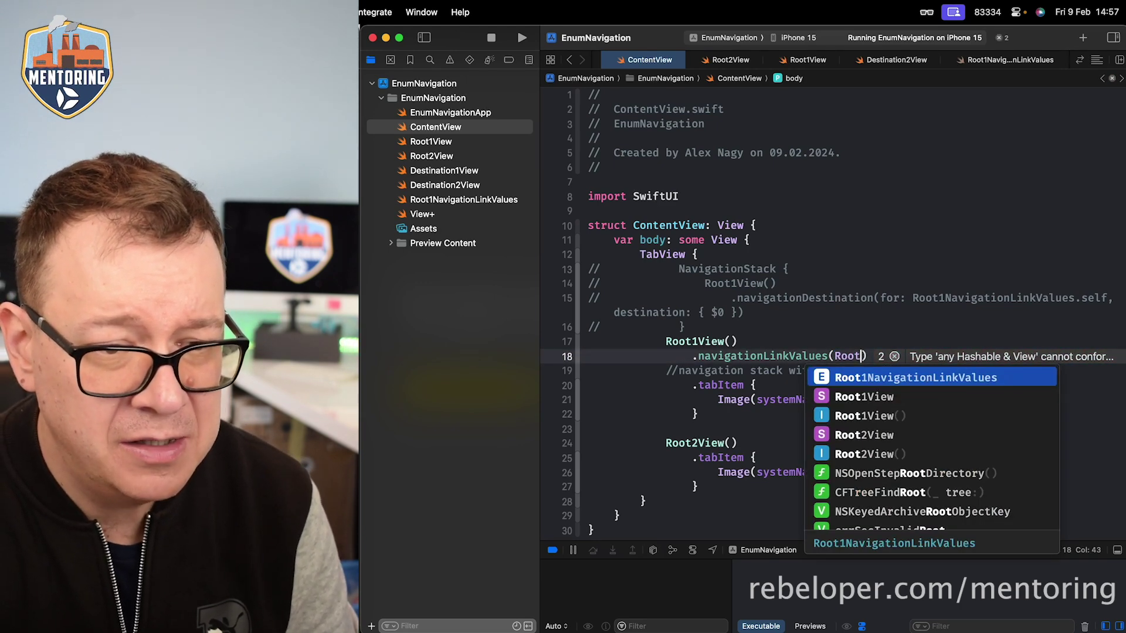
pyautogui.press('Return')
pyautogui.write('self)')
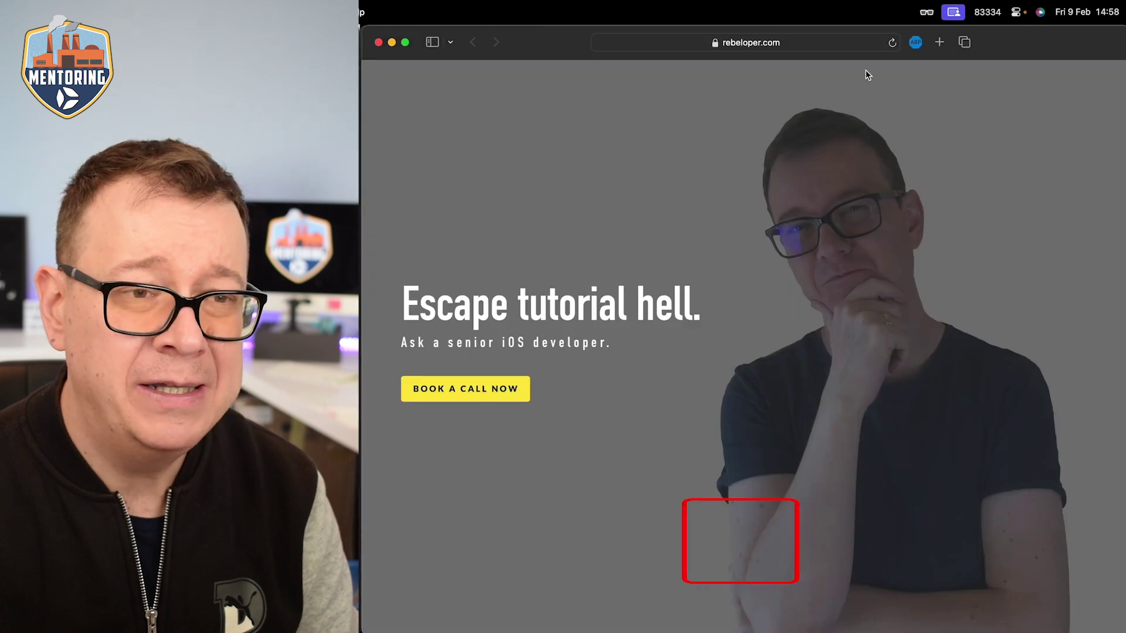
# - Select the rebeloper.com/mentoring URL in Safari's address bar
pyautogui.press('super+l')
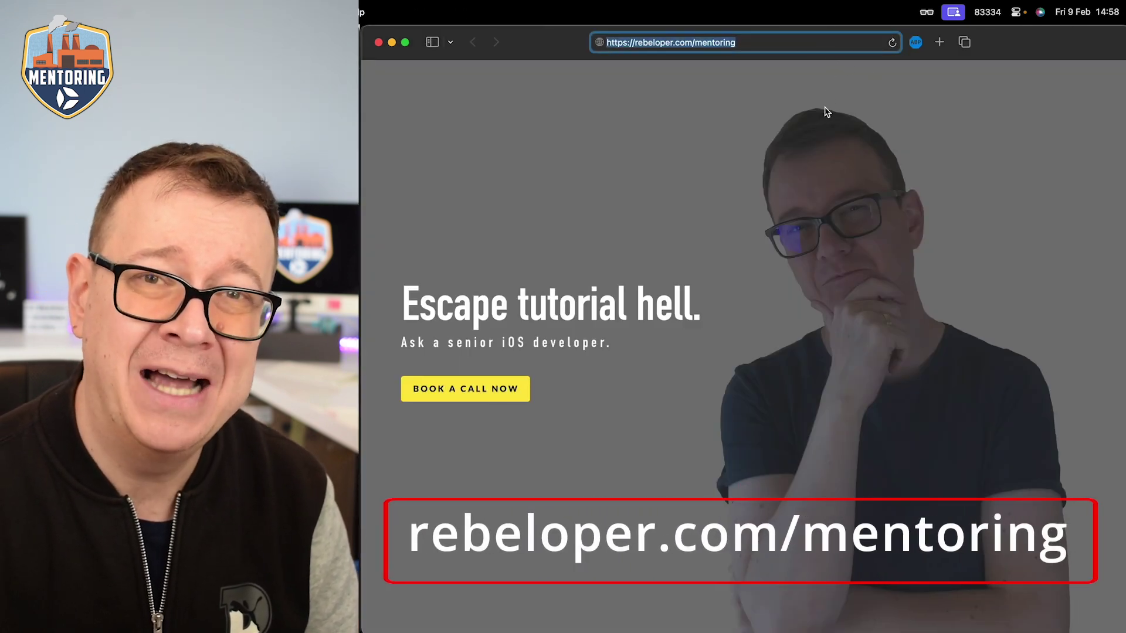